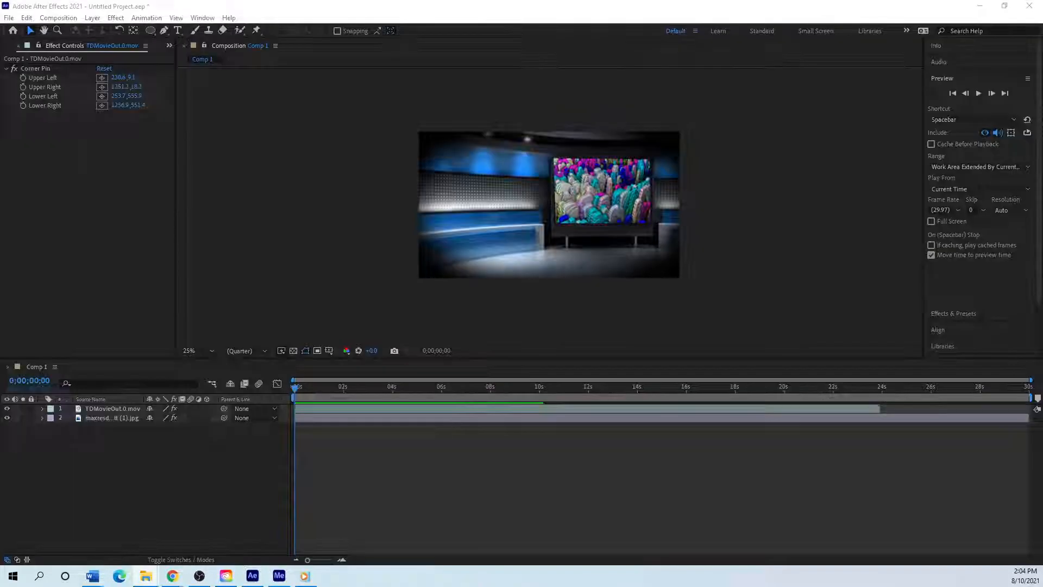
- Bring the occlusion folder window into view, examine its numbered image sequence, and move the window off the screen
drag(0, 60, 441, 45)
drag(786, 435, 984, 526)
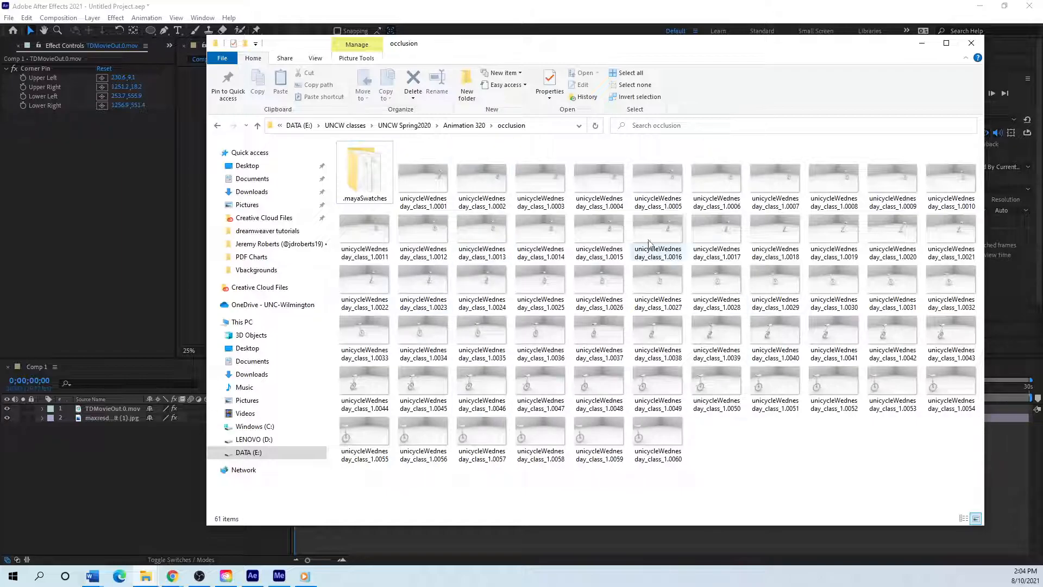
drag(618, 44, 0, 157)
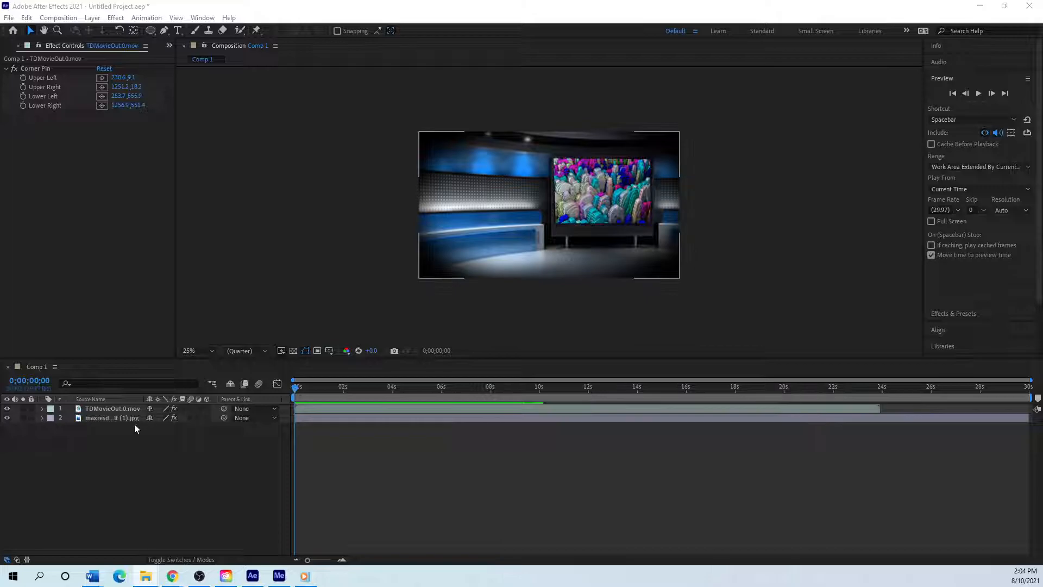
- Inspect the properties of the TDMovieOut.0.mov and maxresdefault (1).jpg layers, and scrub the timeline to about 0;00;01;14
click(103, 418)
click(95, 407)
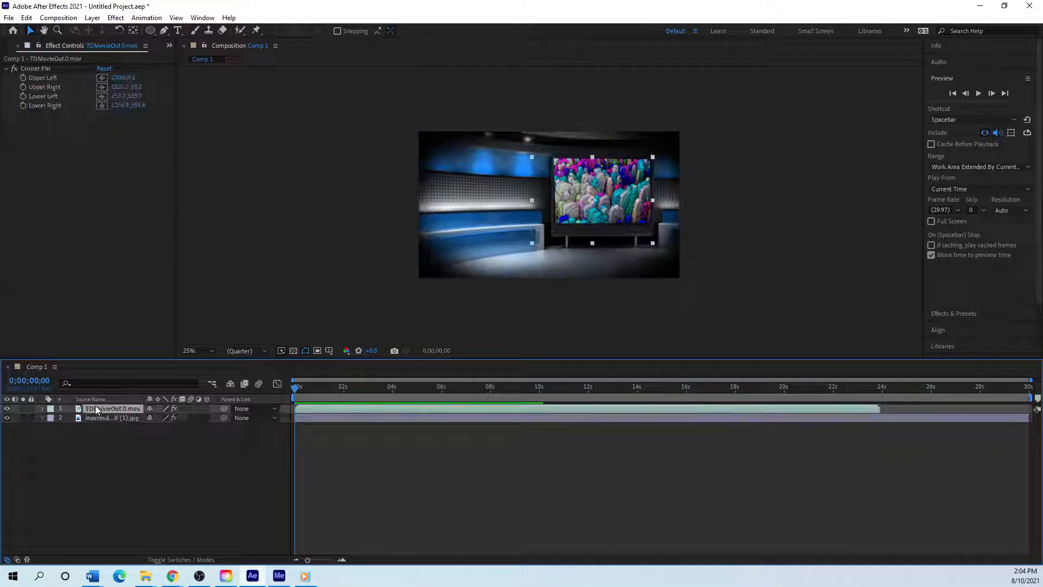
click(44, 410)
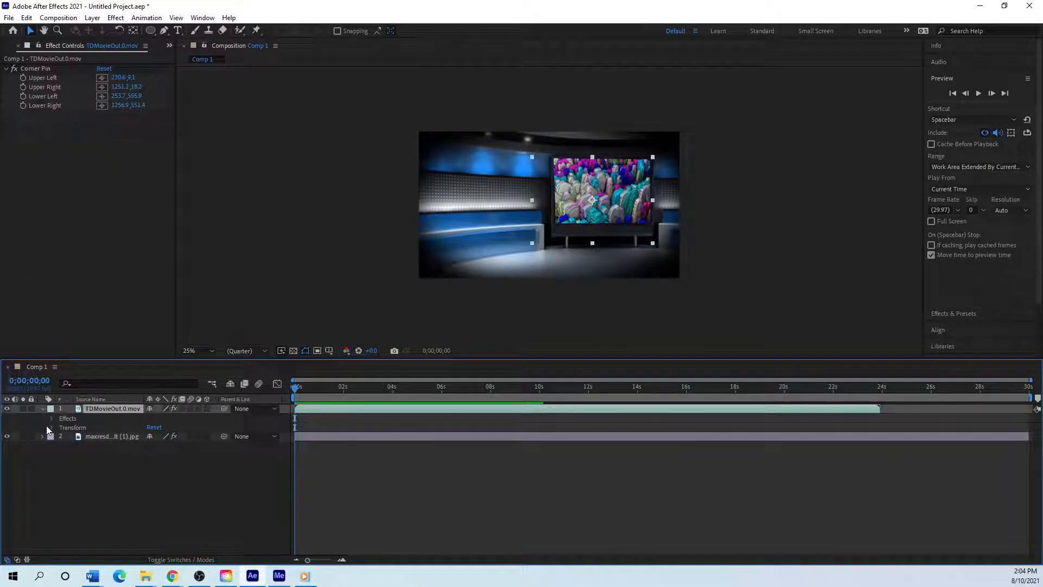
click(107, 438)
click(37, 437)
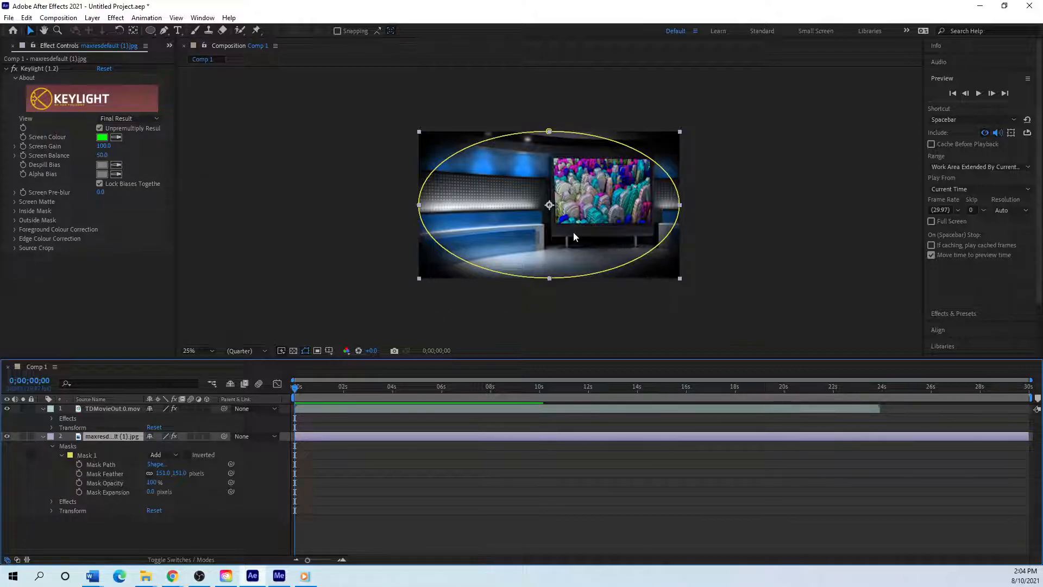
drag(295, 389, 330, 386)
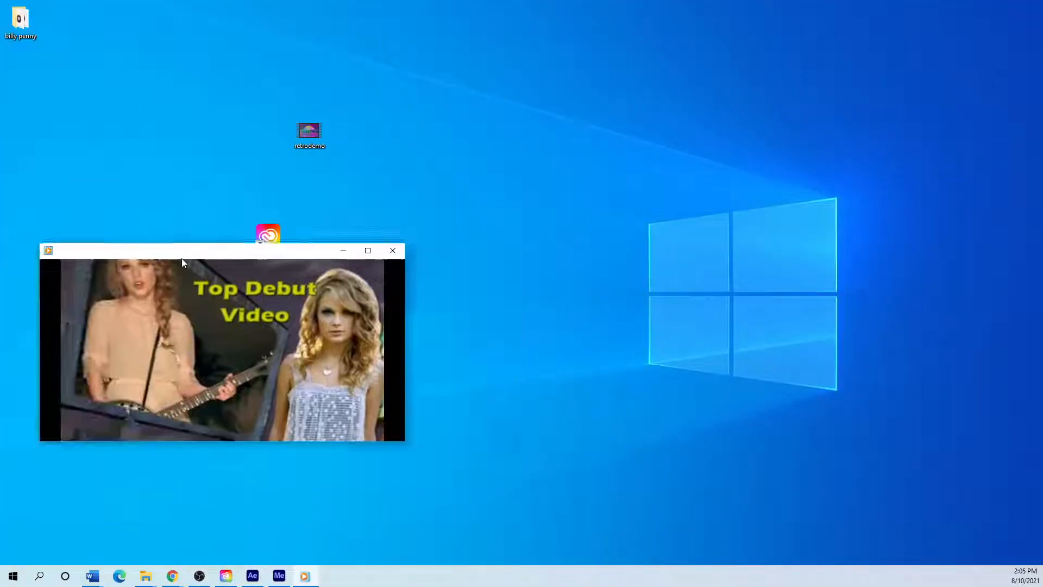
- Play the CMT stuffN video from further along in the media player, enlarge its window, and pause on the scene with the framed screen
drag(181, 258, 395, 298)
mouse_move(395, 475)
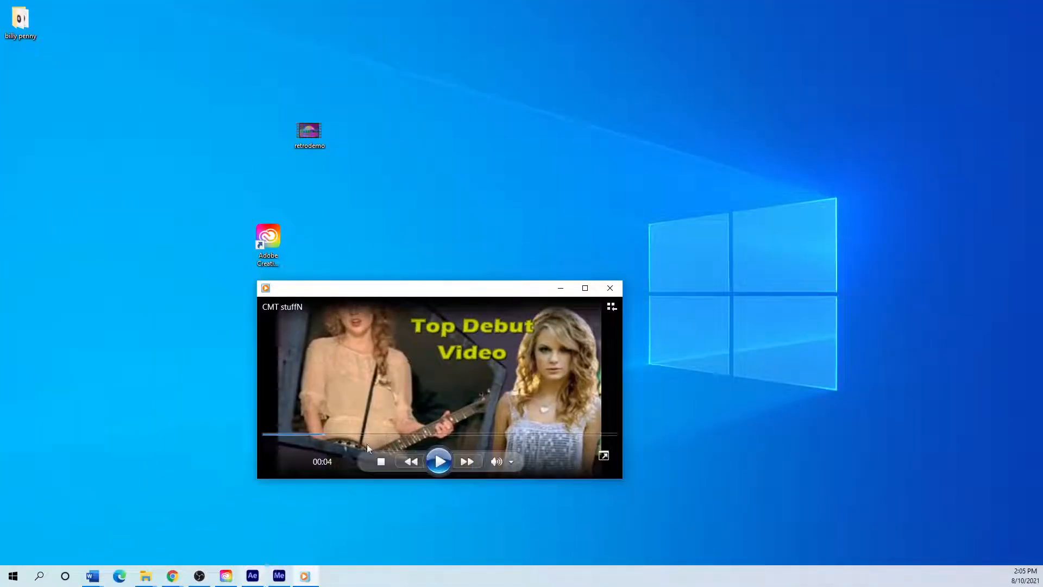
drag(323, 433, 363, 438)
click(438, 461)
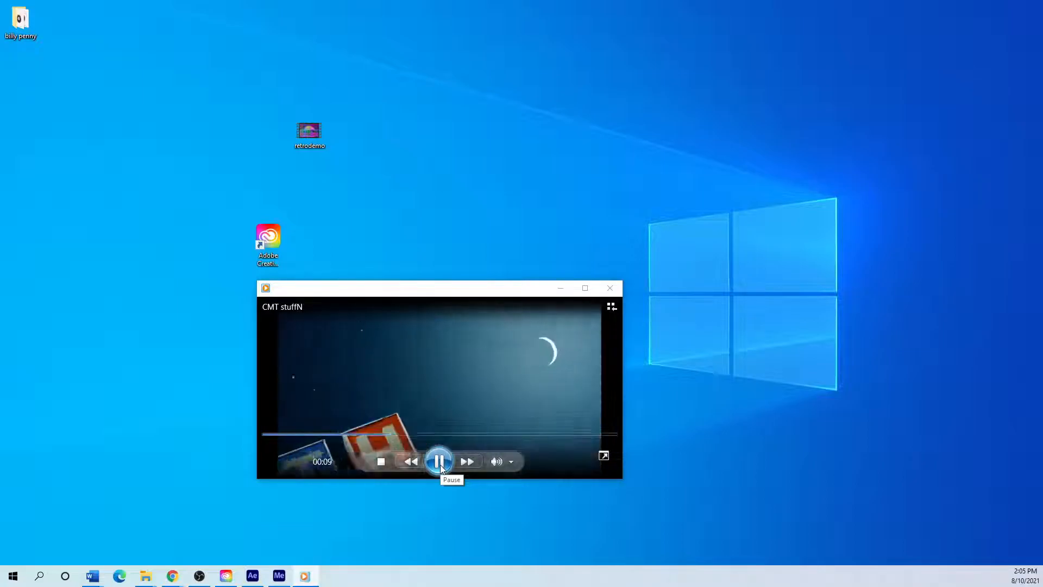
drag(593, 482, 594, 521)
drag(429, 281, 281, 208)
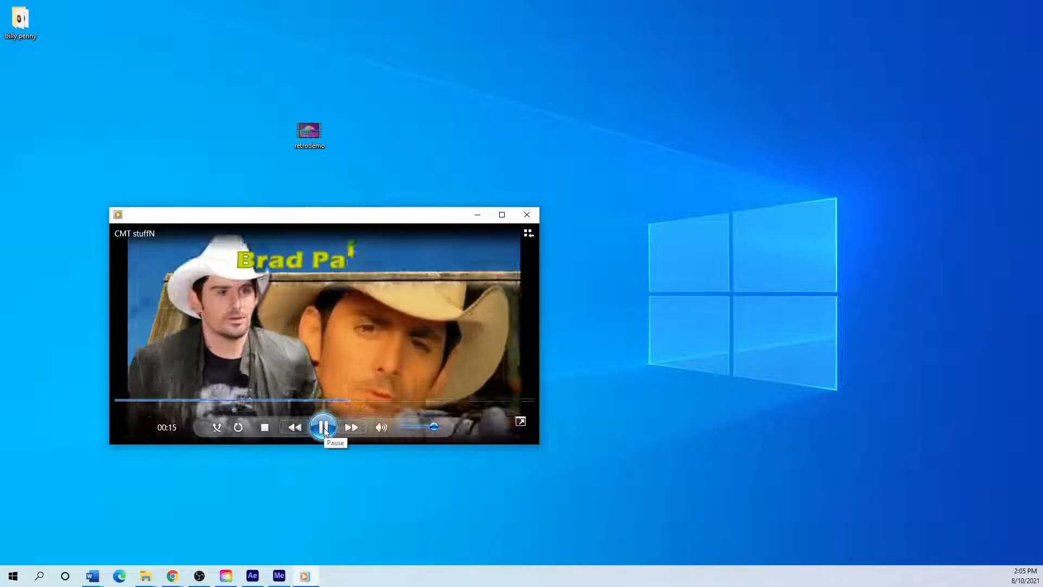
click(321, 433)
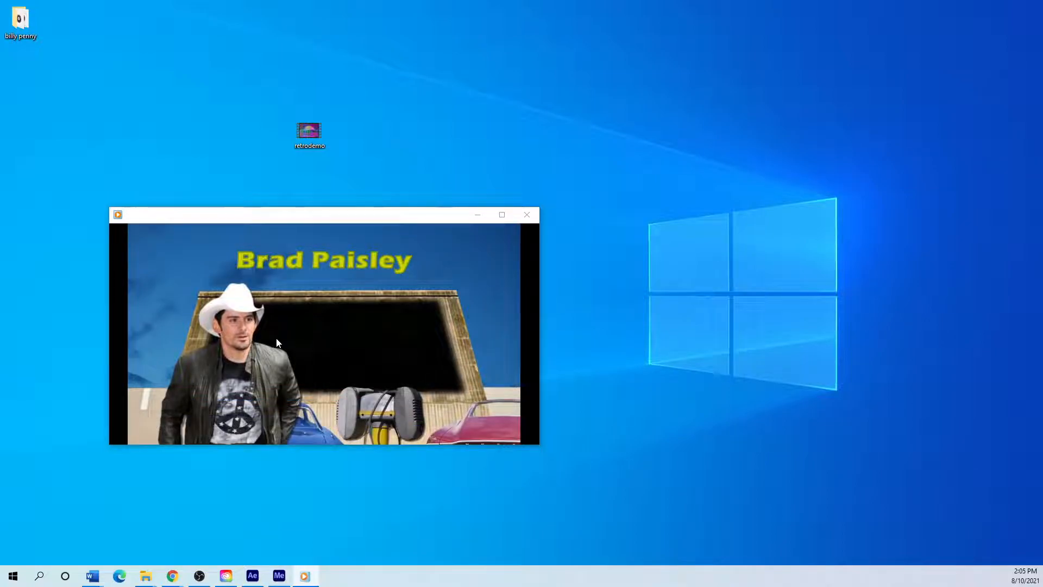
drag(107, 445, 70, 492)
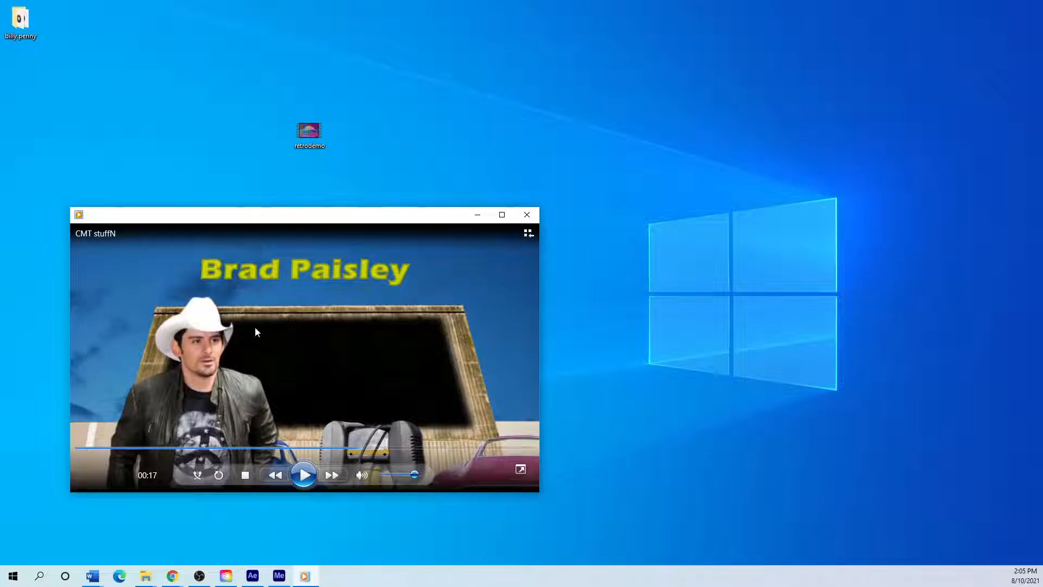
- Replay the billboard scenes of the CMT stuffN video, pause on the composited footage, and move the player off the screen
click(297, 475)
click(297, 475)
drag(352, 452, 332, 448)
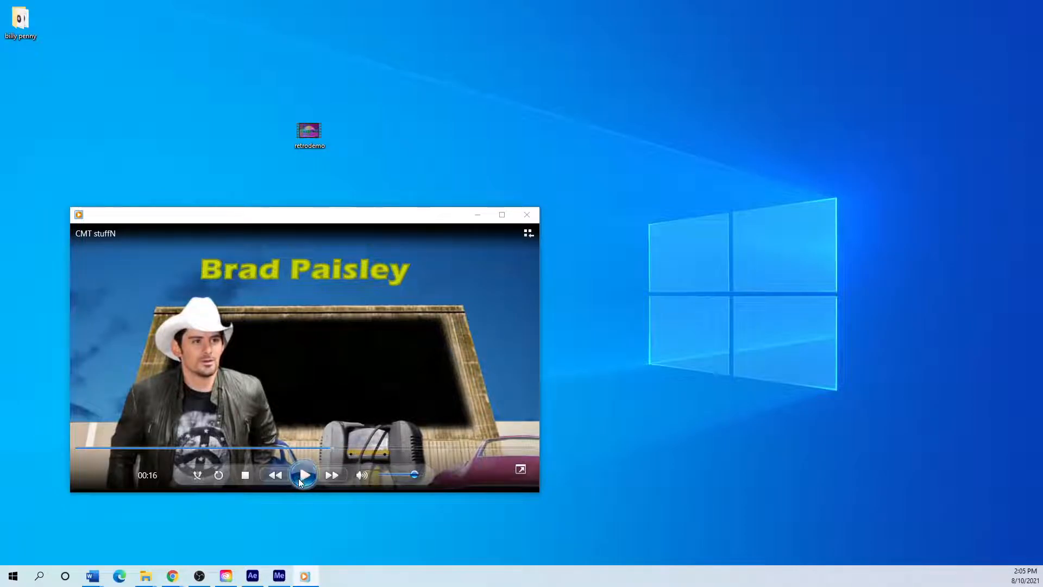
click(299, 480)
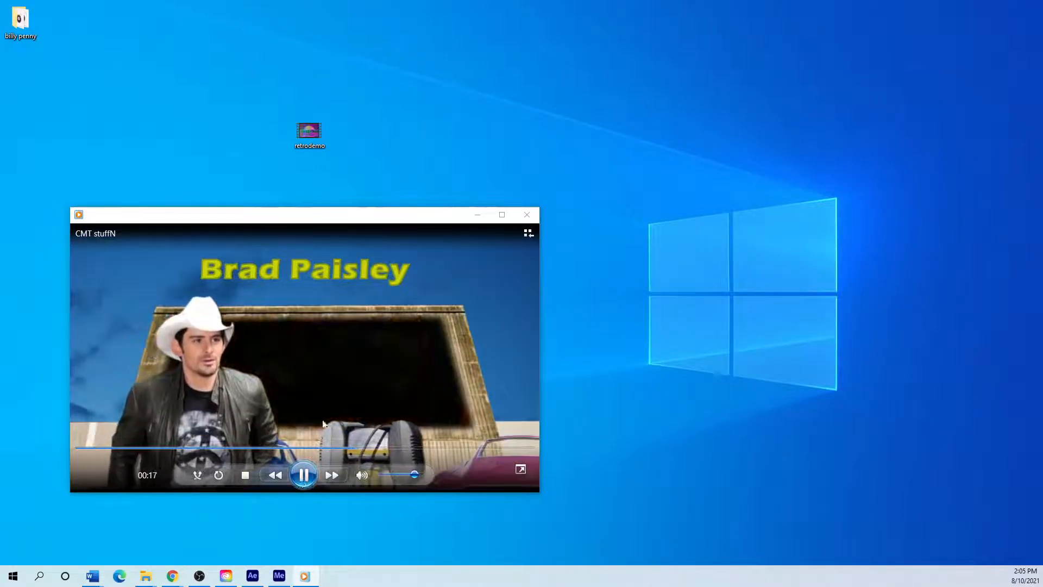
click(297, 479)
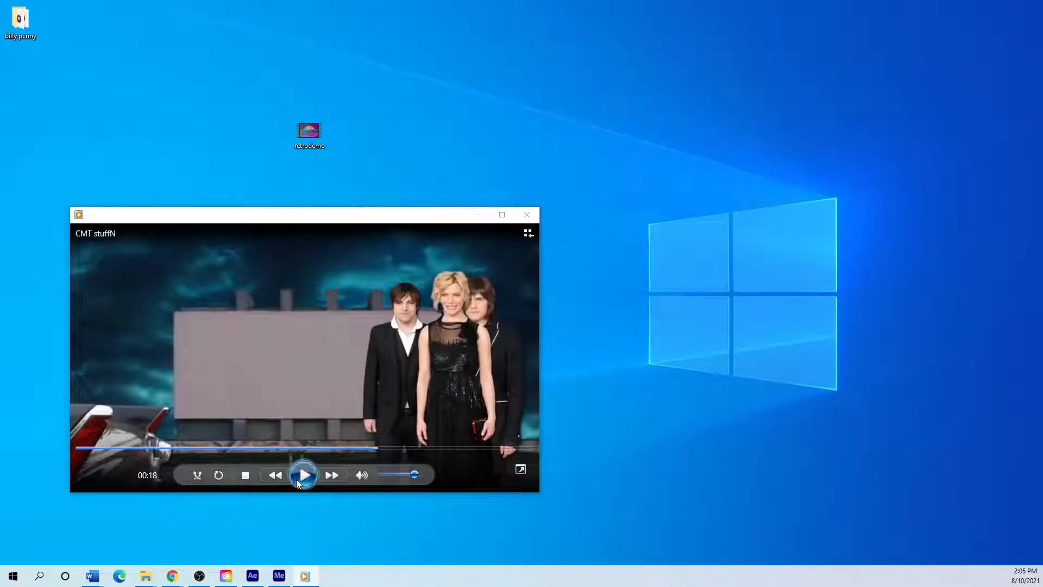
click(296, 480)
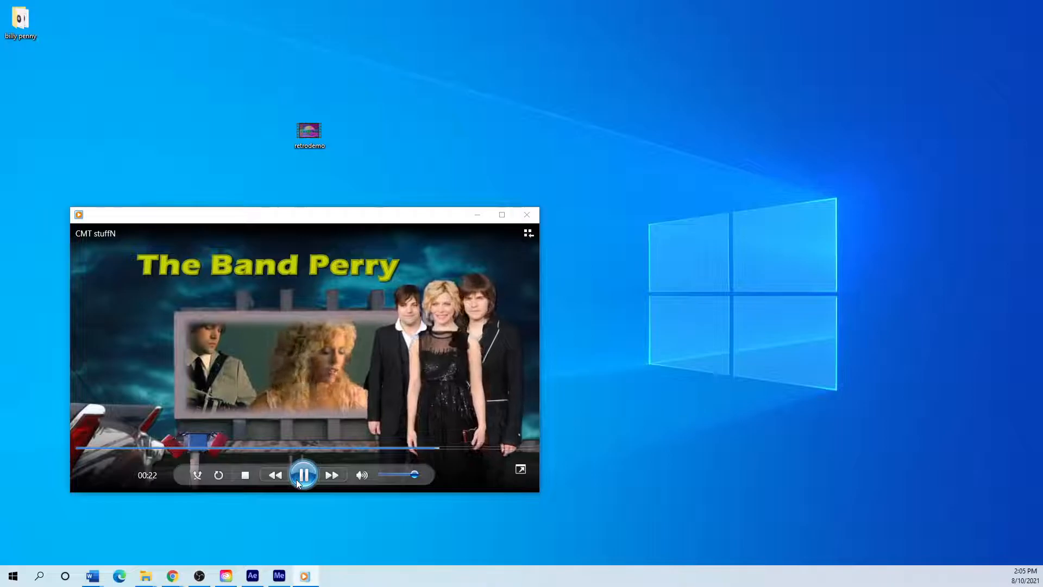
click(297, 479)
click(346, 447)
click(304, 475)
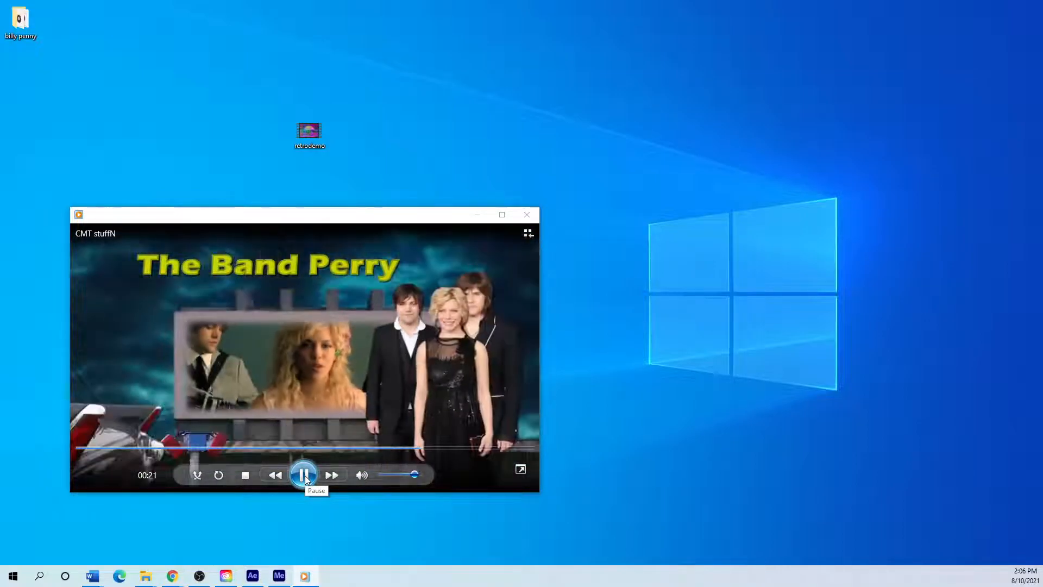
click(305, 474)
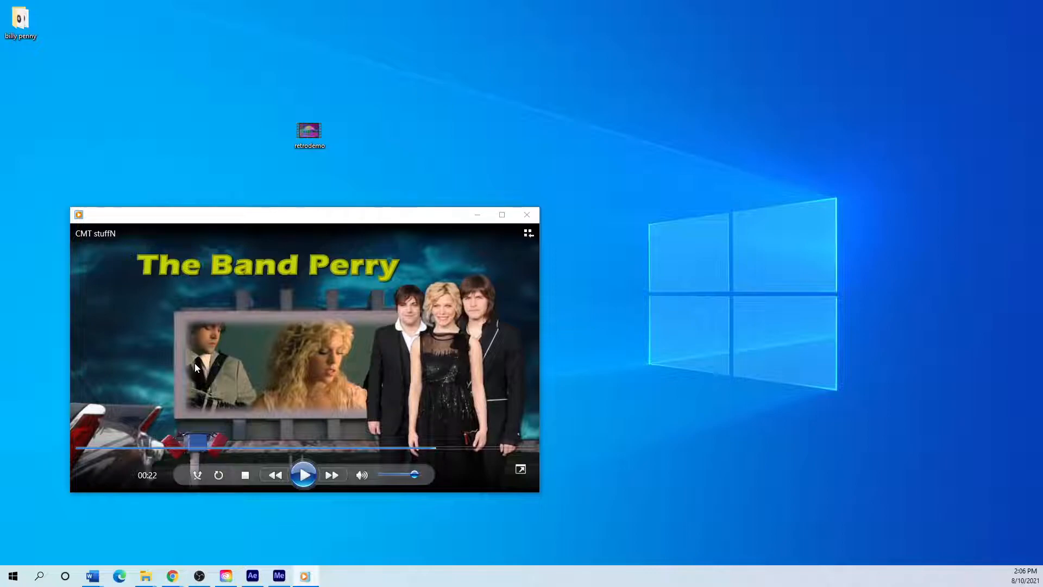
drag(397, 215, 0, 185)
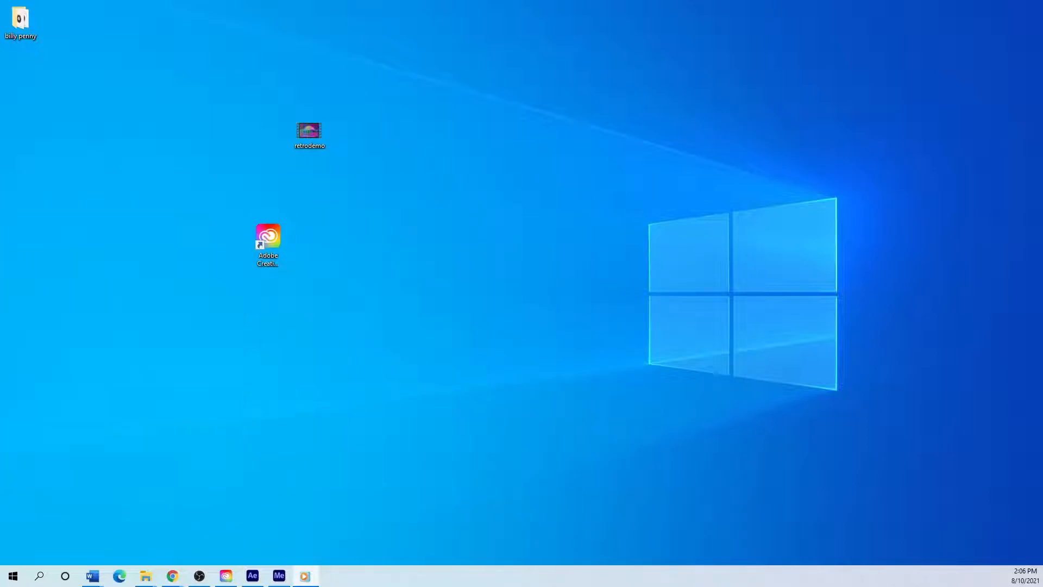
- Switch back to After Effects, return the playhead to the start of the timeline, and collapse both layers
click(252, 575)
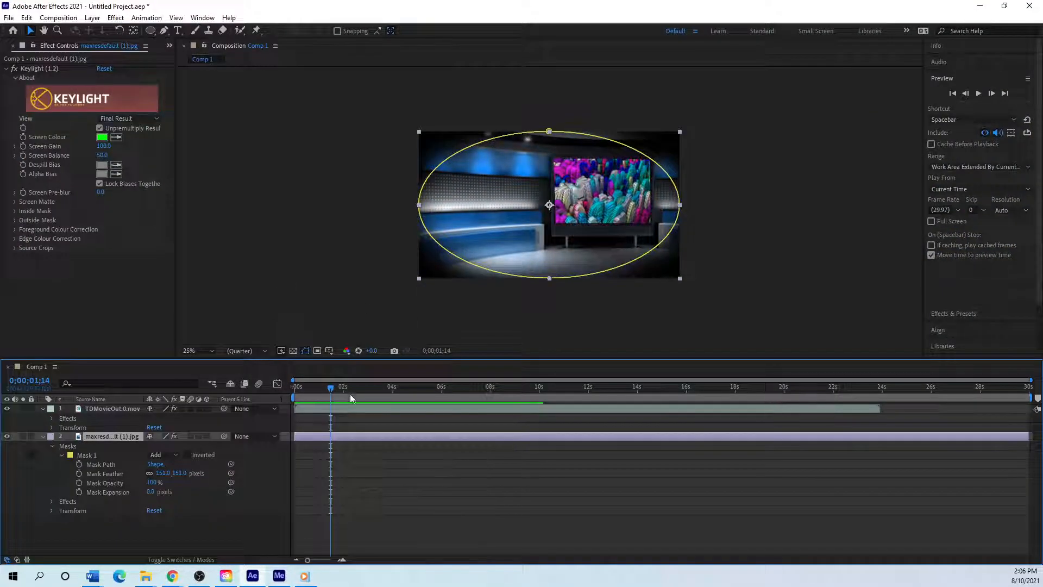
drag(330, 390, 289, 400)
click(43, 436)
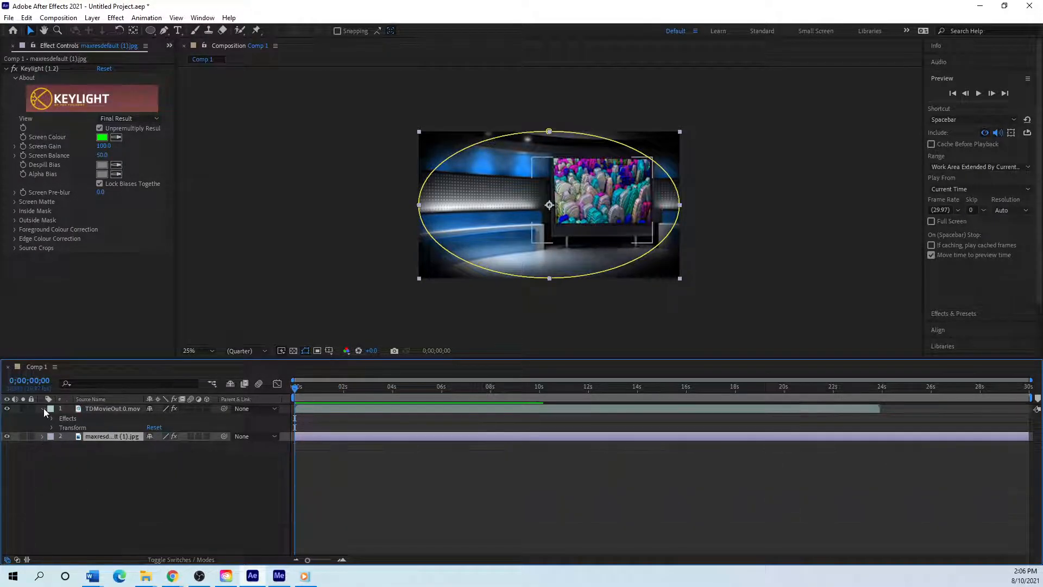
click(43, 408)
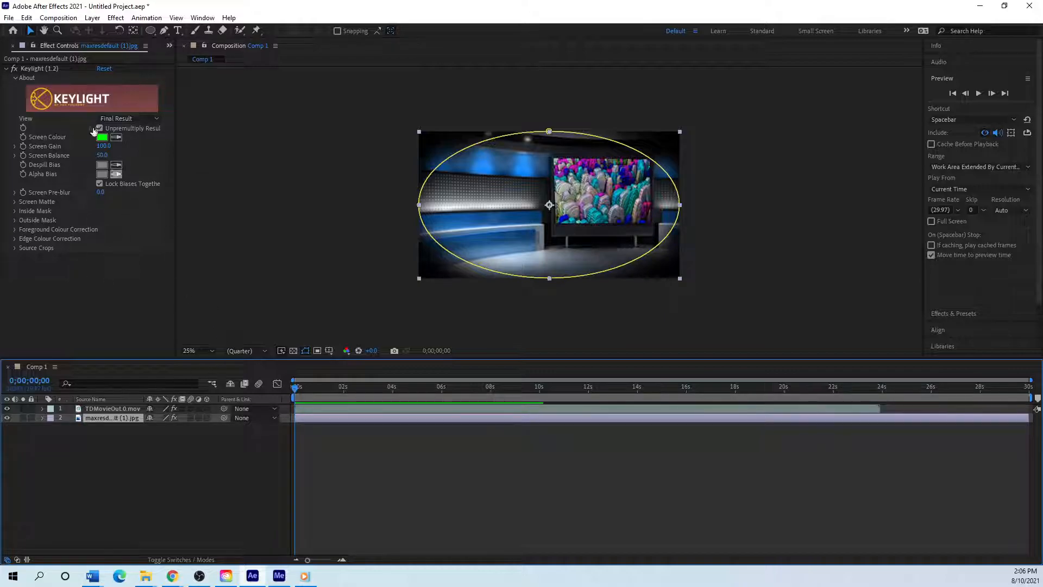
- Start a new project without saving the current one
click(8, 17)
mouse_move(54, 29)
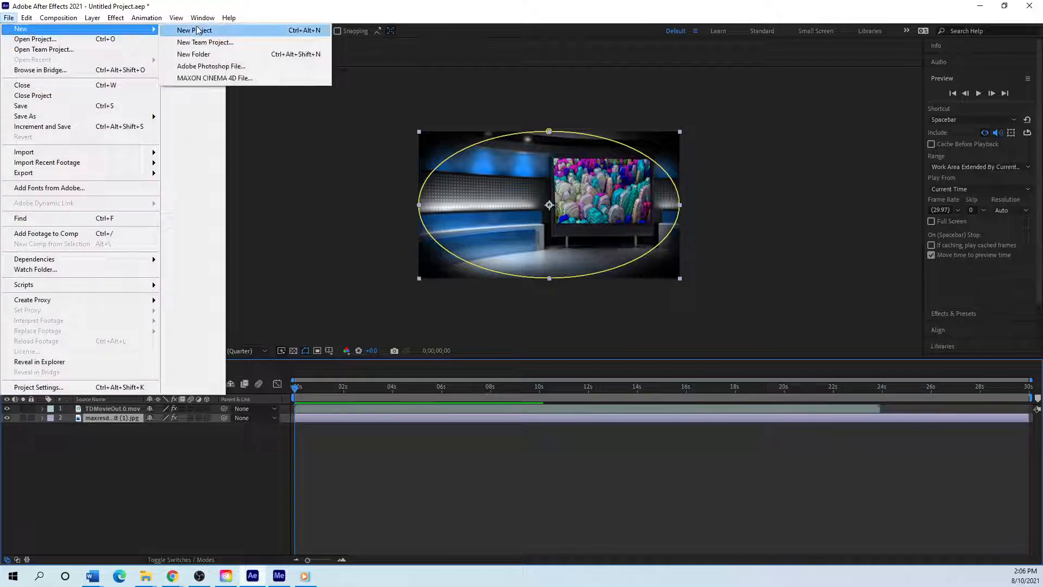
click(197, 30)
click(549, 299)
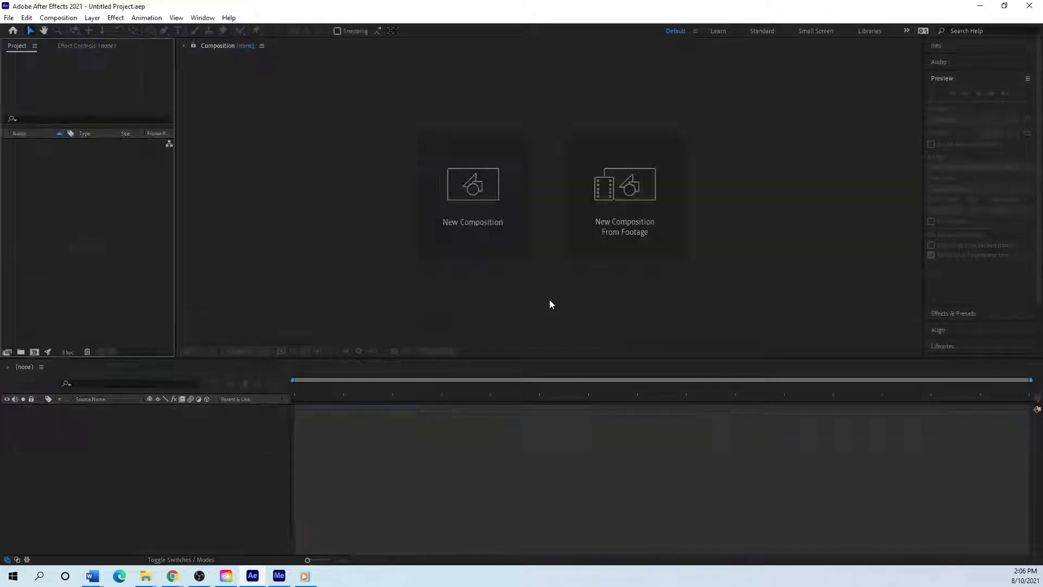
- Create a composition named Comp 1 with the HDTV 1080 29.97 preset and a 30-second duration
click(41, 17)
click(71, 29)
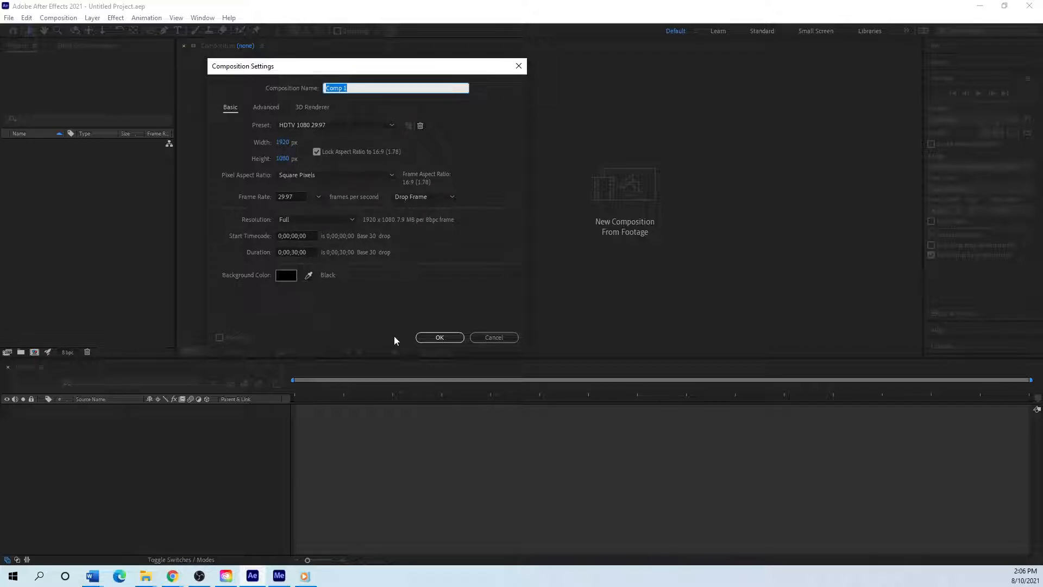
click(435, 337)
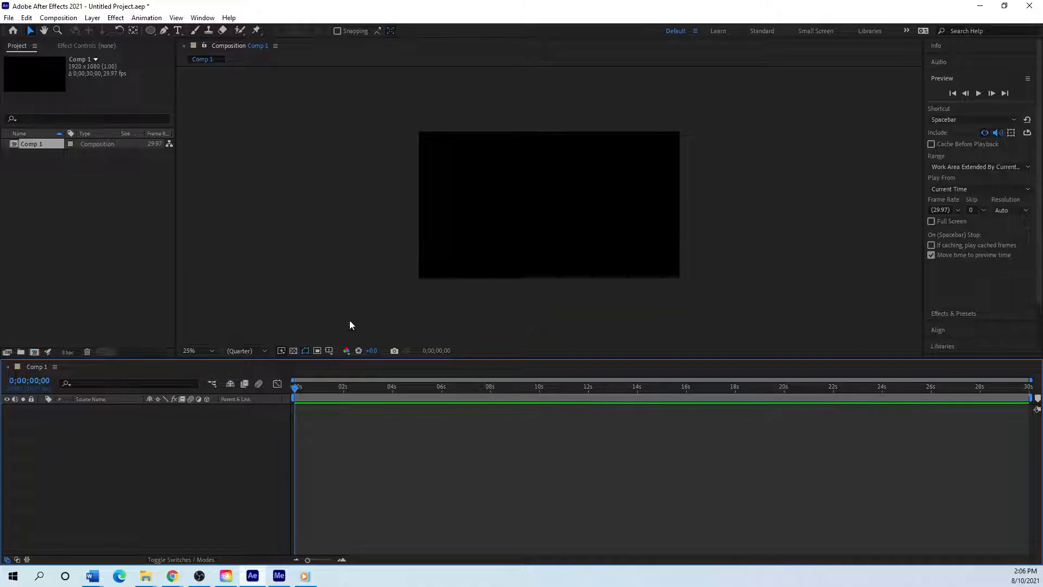
- Open the file import dialog and search for "occlusion"
click(9, 17)
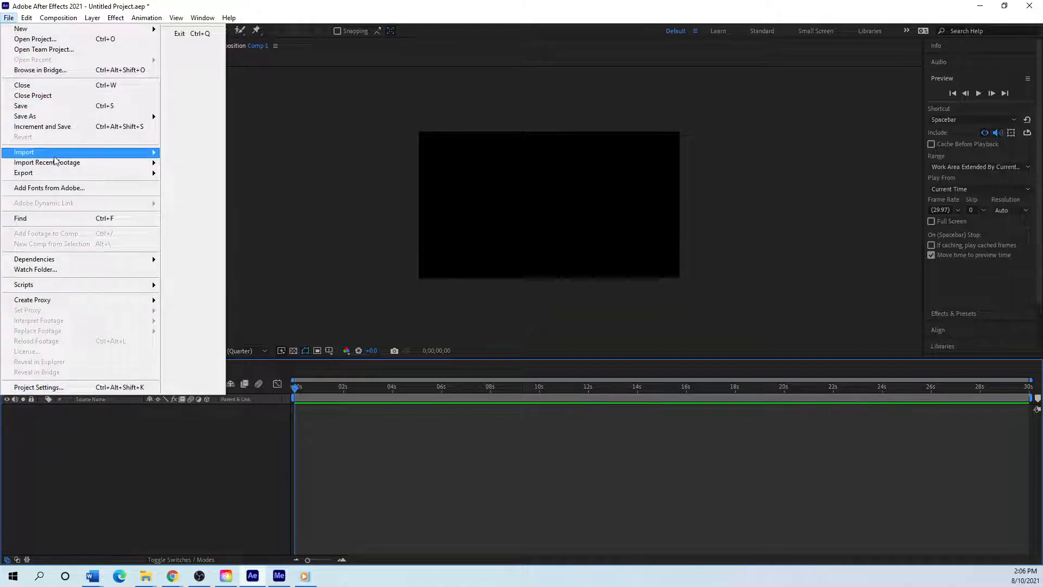
mouse_move(140, 160)
click(184, 154)
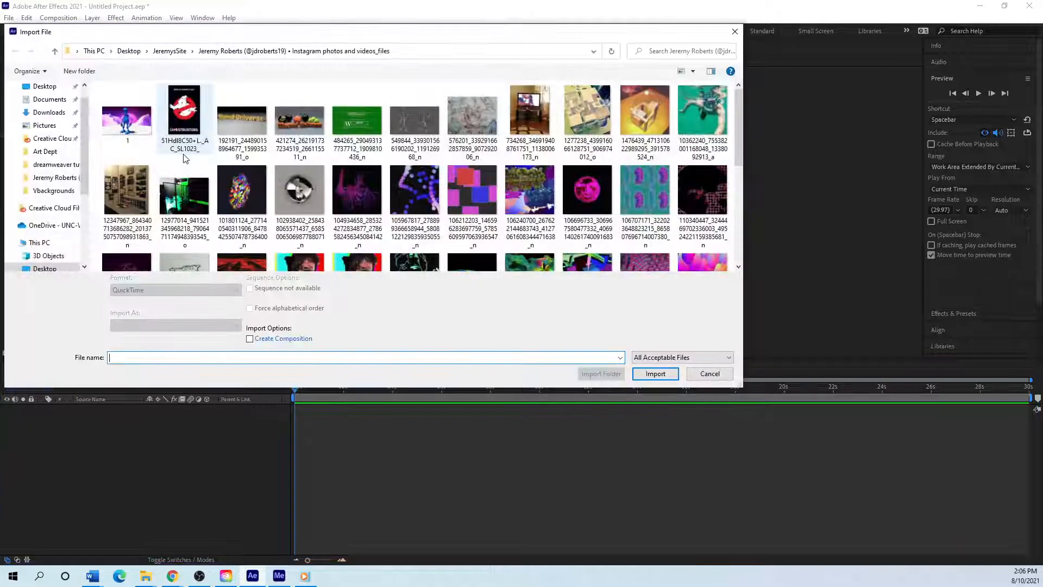
click(674, 53)
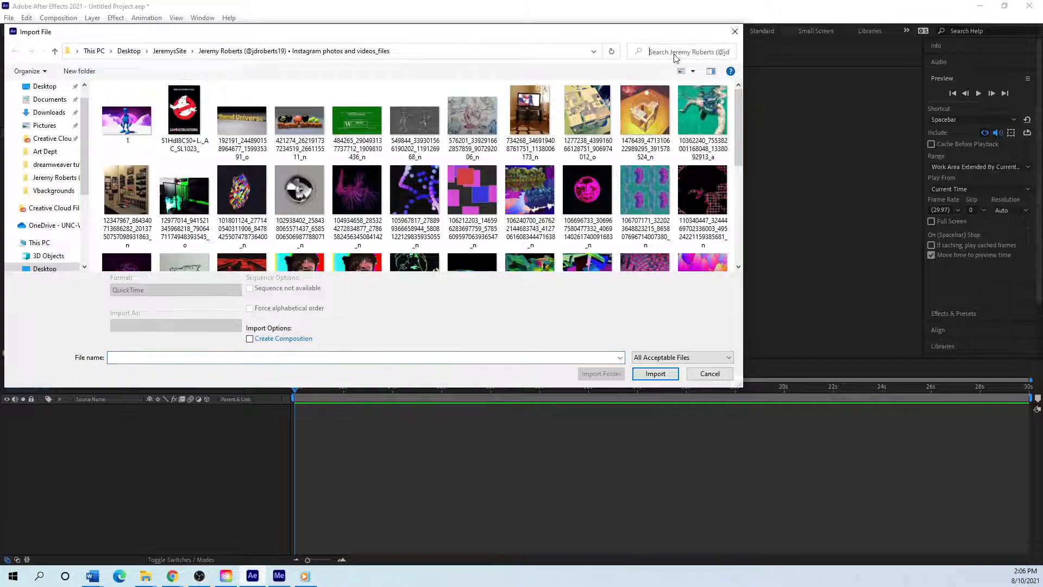
text(occlusion)
key(Return)
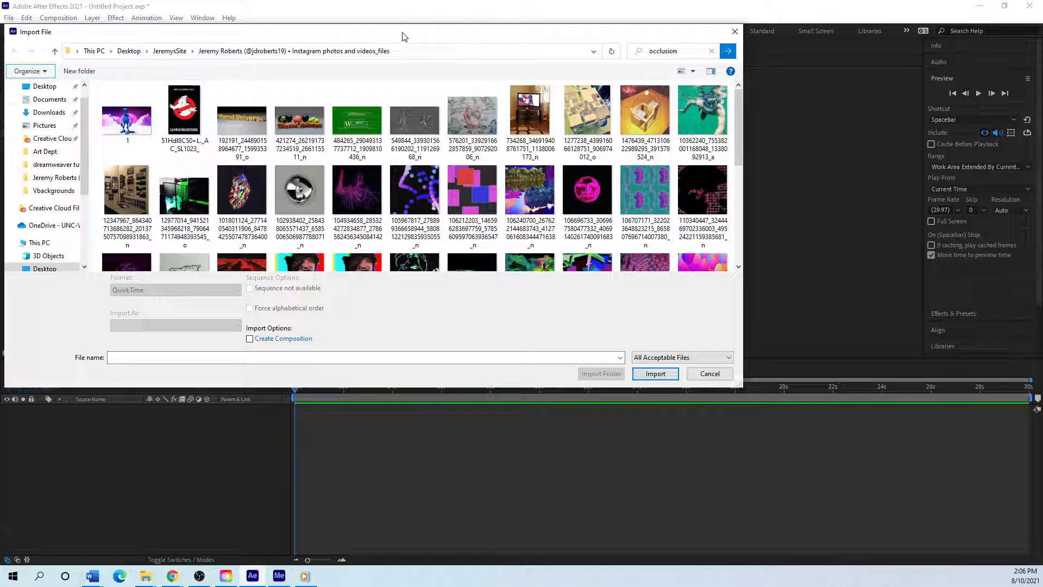
drag(404, 37, 445, 70)
click(86, 118)
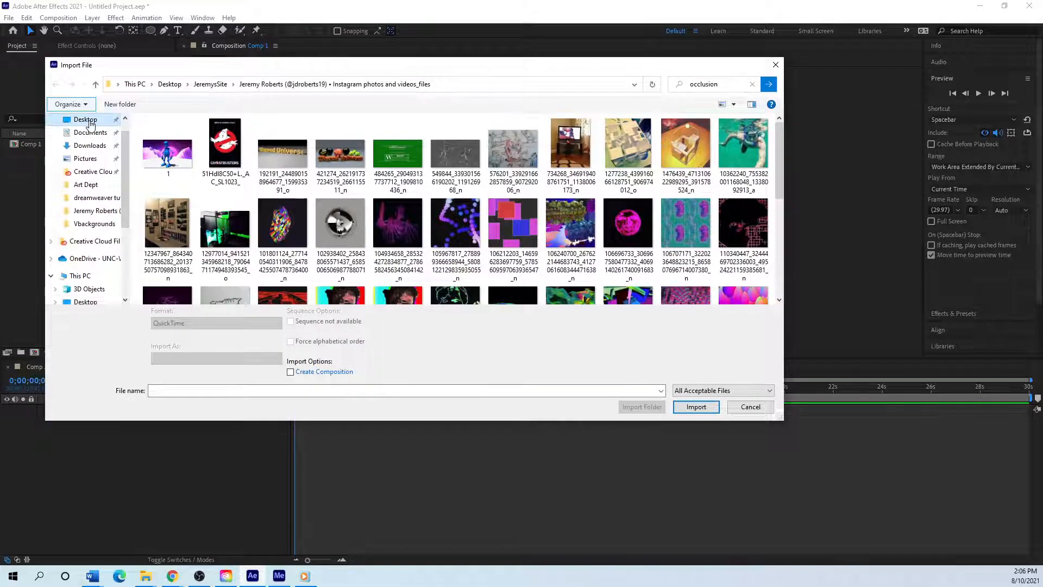
drag(154, 67, 0, 98)
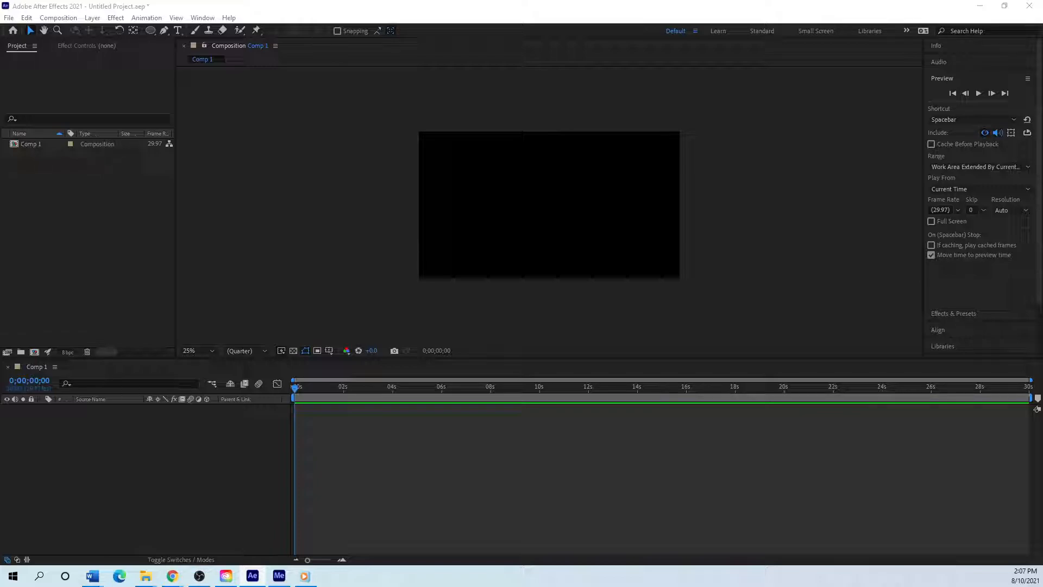
- Open the file import dialog and look through the UNCW Fall 2020 folder before returning to UNCW classes
key(ctrl+i)
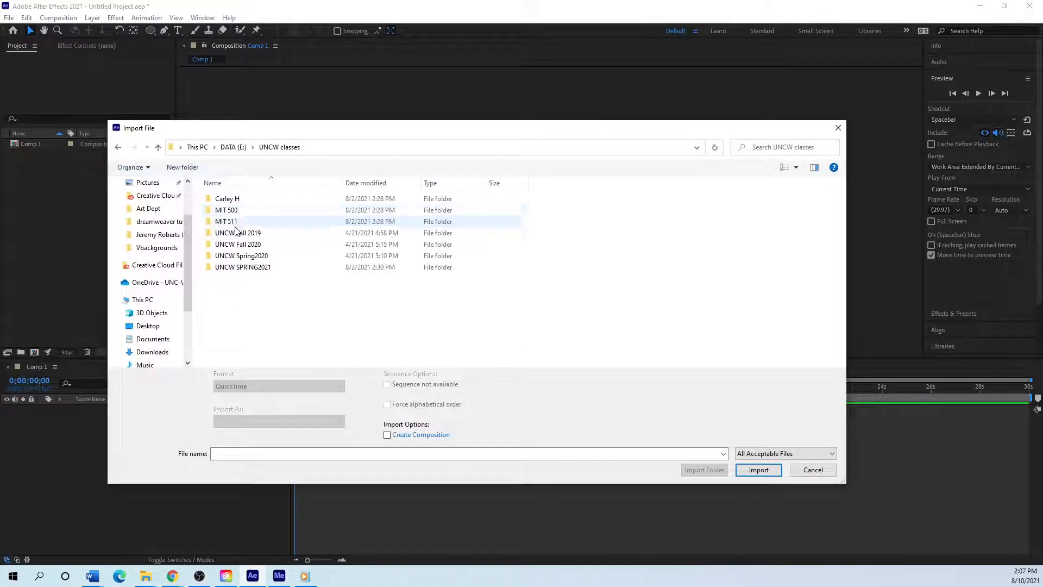
double_click(241, 245)
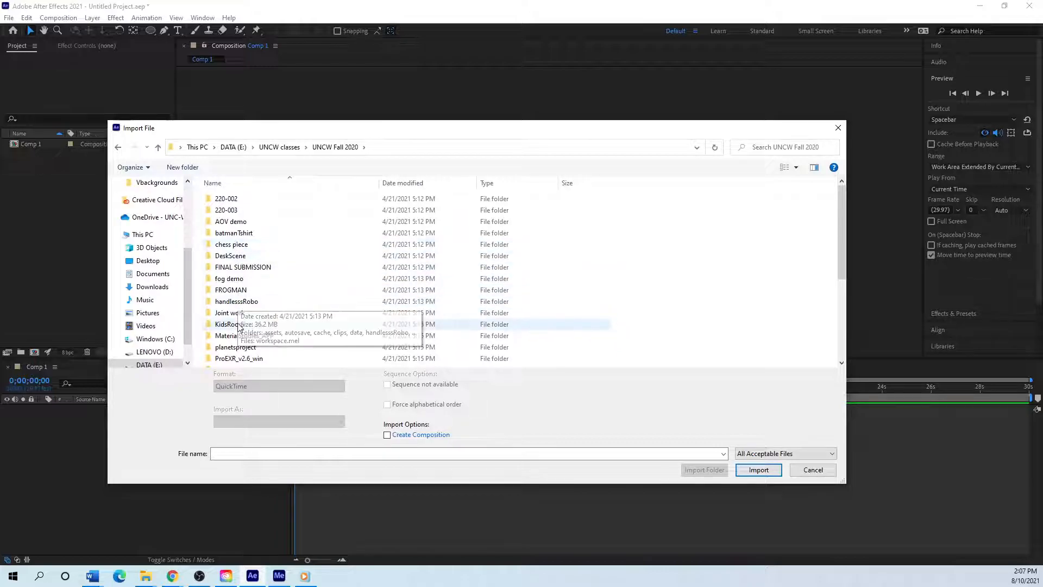
scroll(239, 332, down, 1)
scroll(240, 332, down, 3)
scroll(240, 333, up, 3)
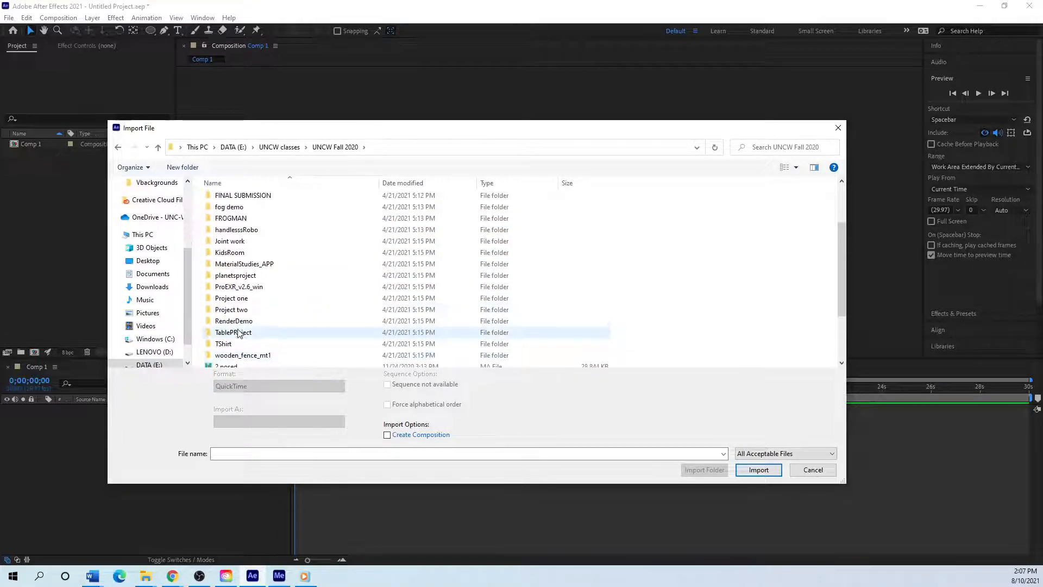
click(157, 147)
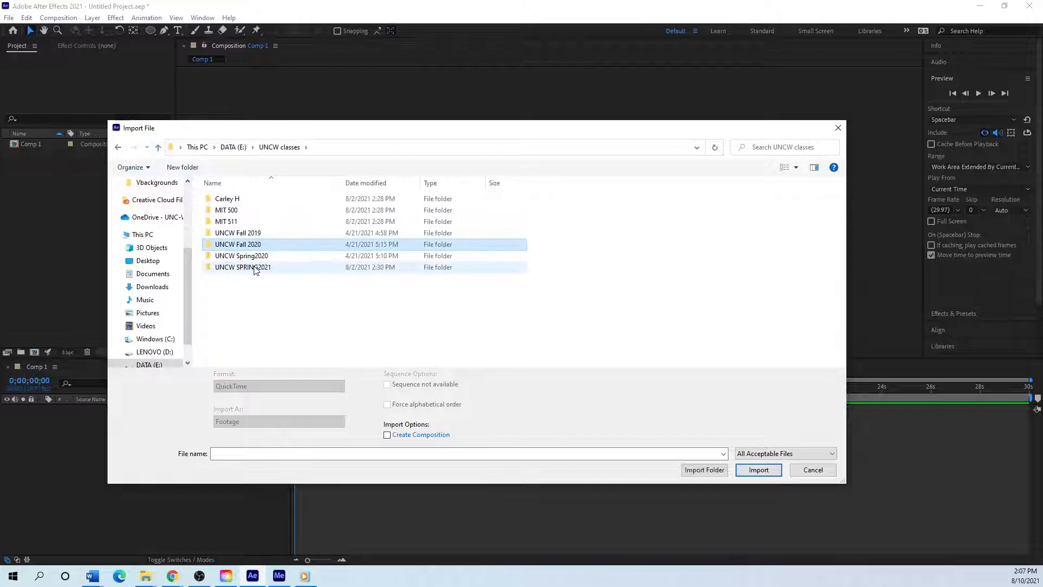
- Browse to the occlusion folder under UNCW Spring2020 > Animation 320 and enlarge the import dialog
double_click(241, 255)
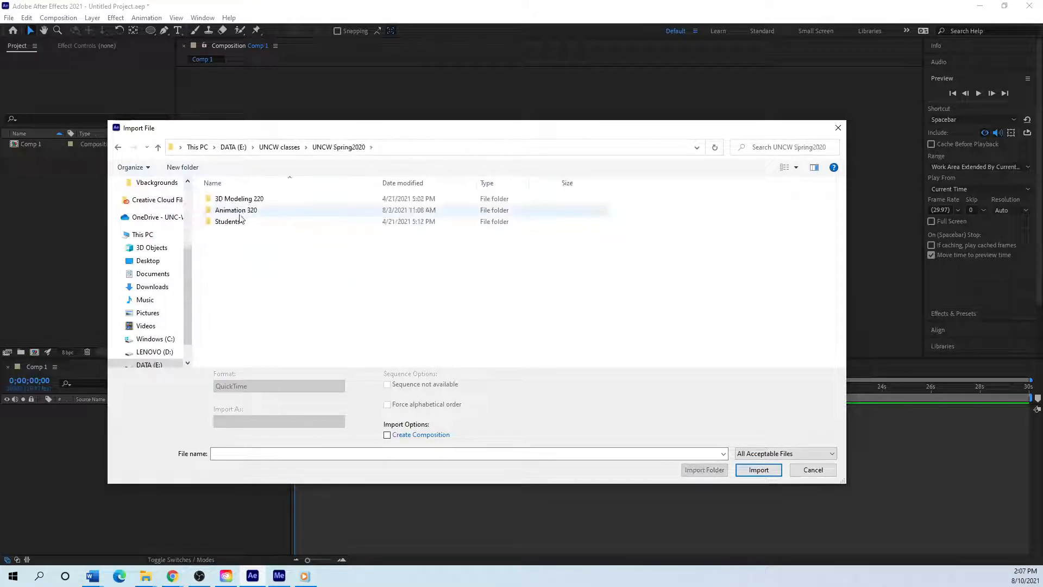
double_click(236, 212)
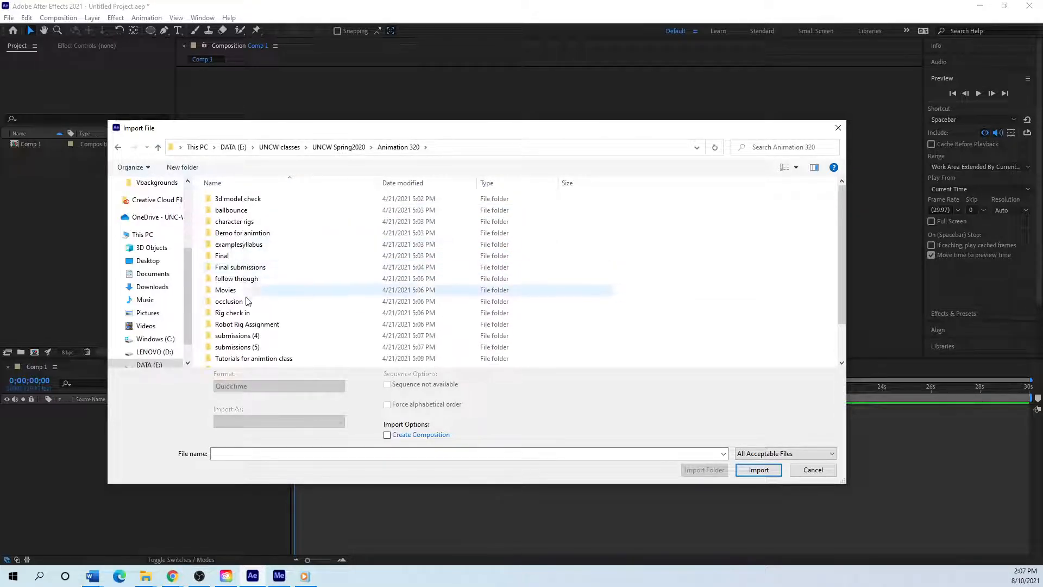
double_click(229, 302)
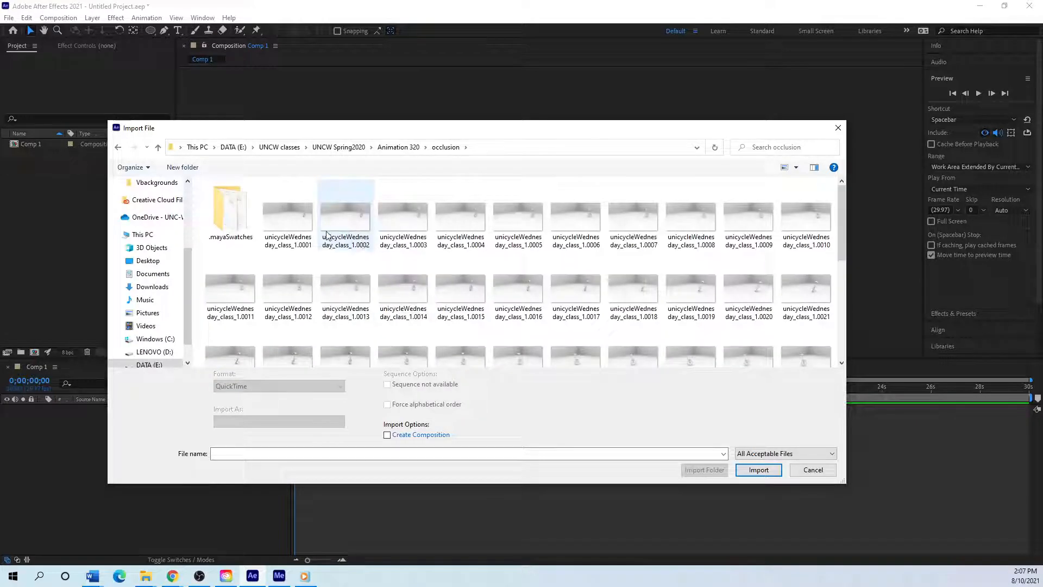
drag(551, 133, 492, 61)
drag(785, 414, 938, 503)
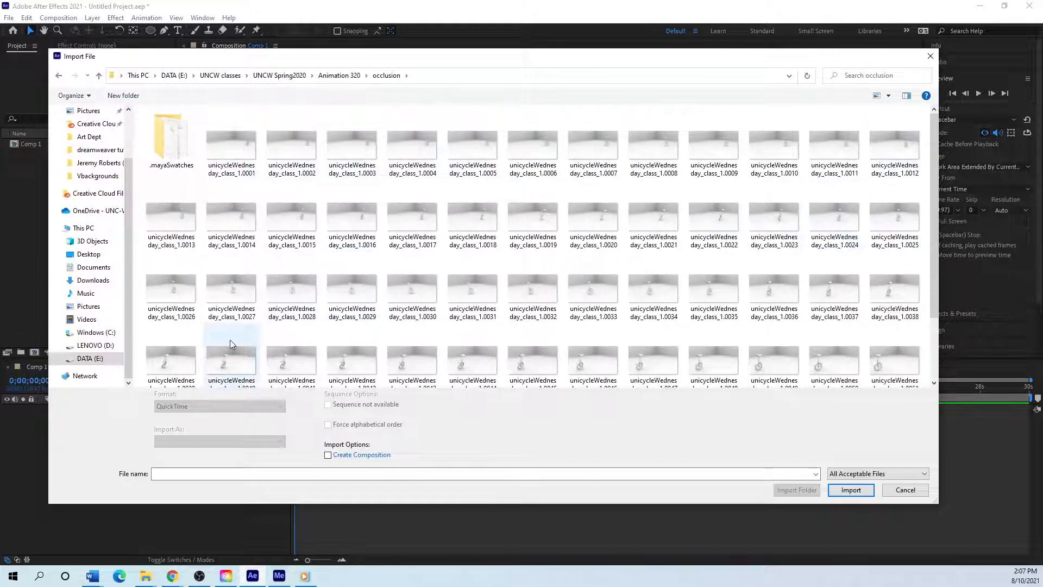
- Import the occlusion frames as an ImporterJPEG sequence starting from unicycleWednesday_class_1.0001
click(236, 153)
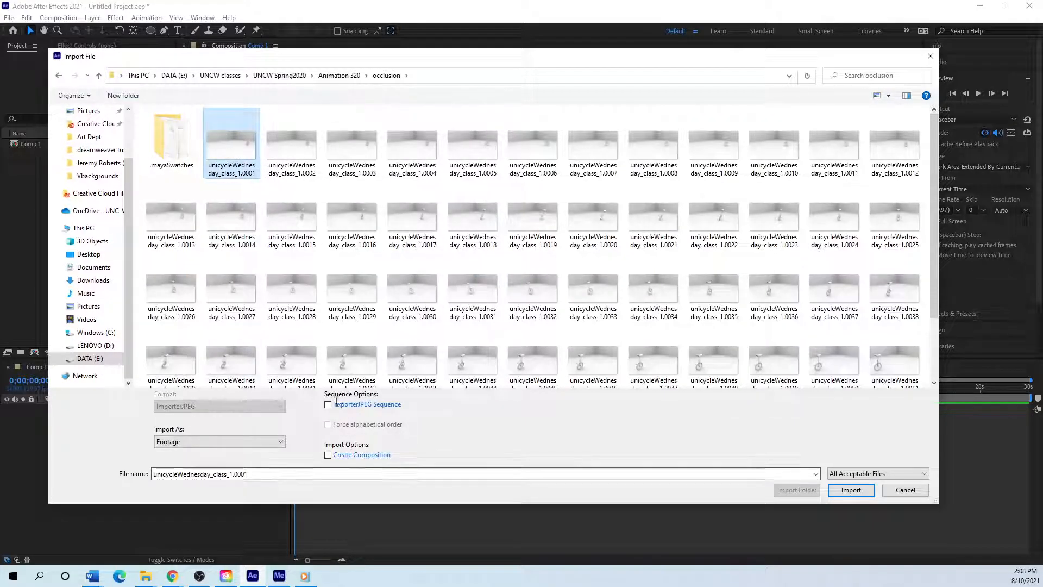
click(329, 405)
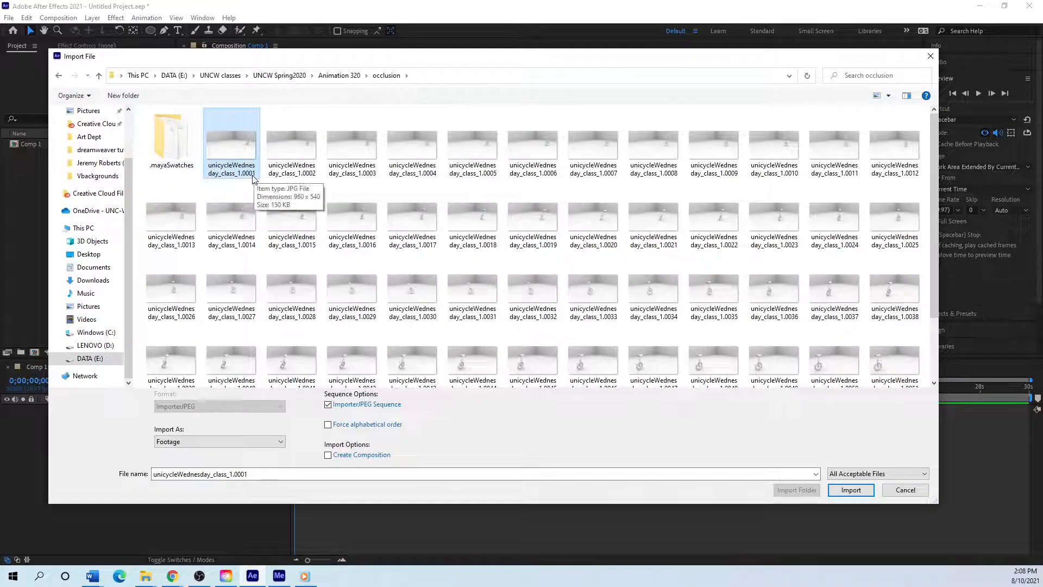
scroll(242, 245, down, 2)
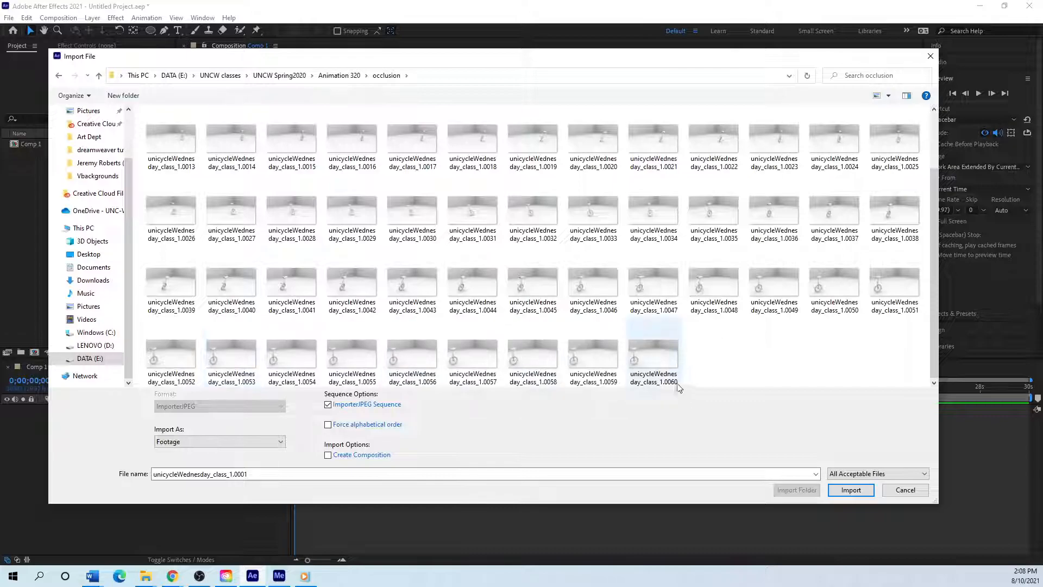
scroll(673, 348, up, 2)
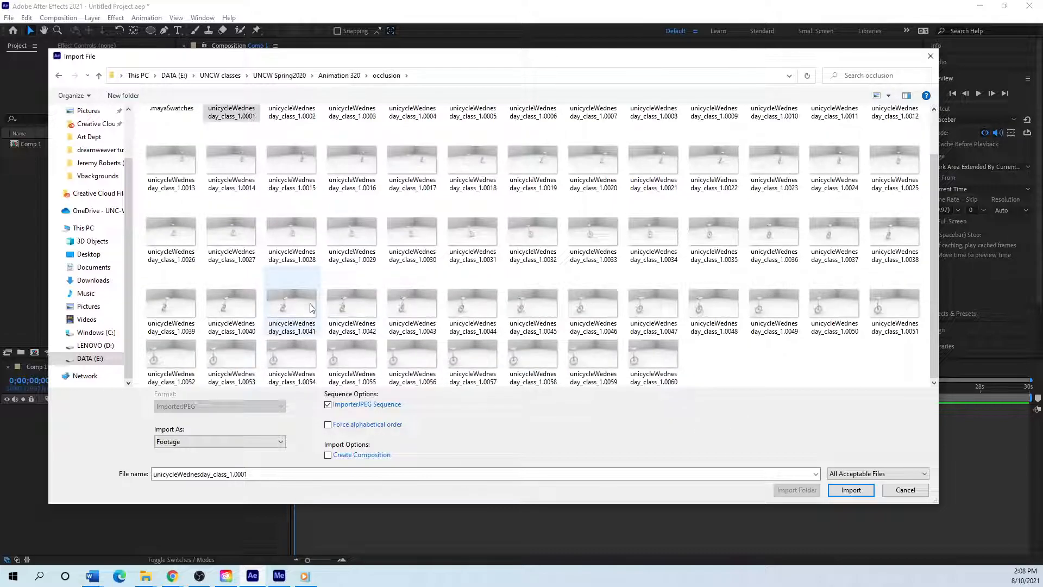
click(851, 490)
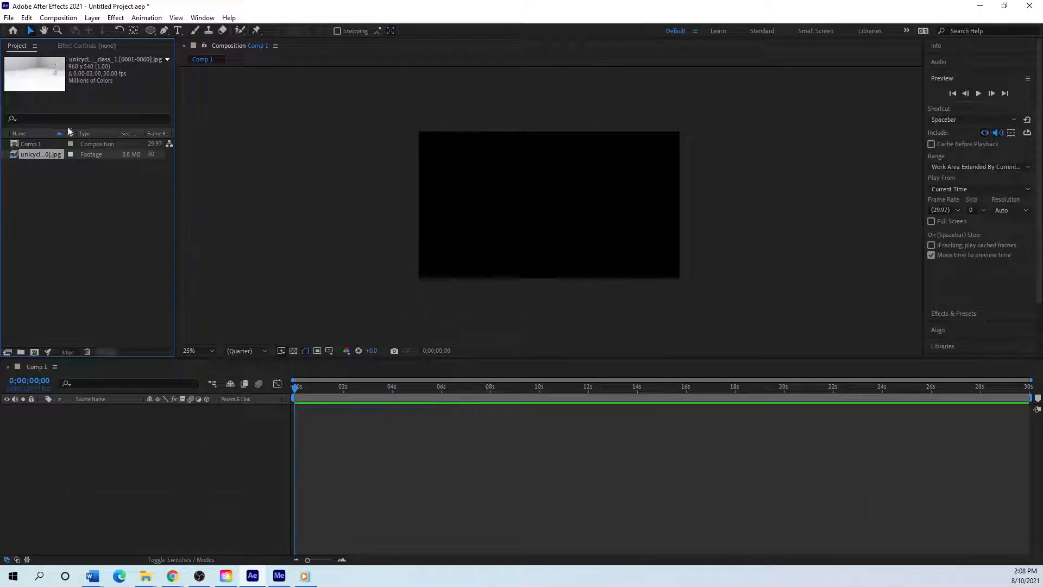
- Add the unicycle sequence to Comp 1 as a layer and scale it with Fit to Comp
drag(26, 152, 77, 416)
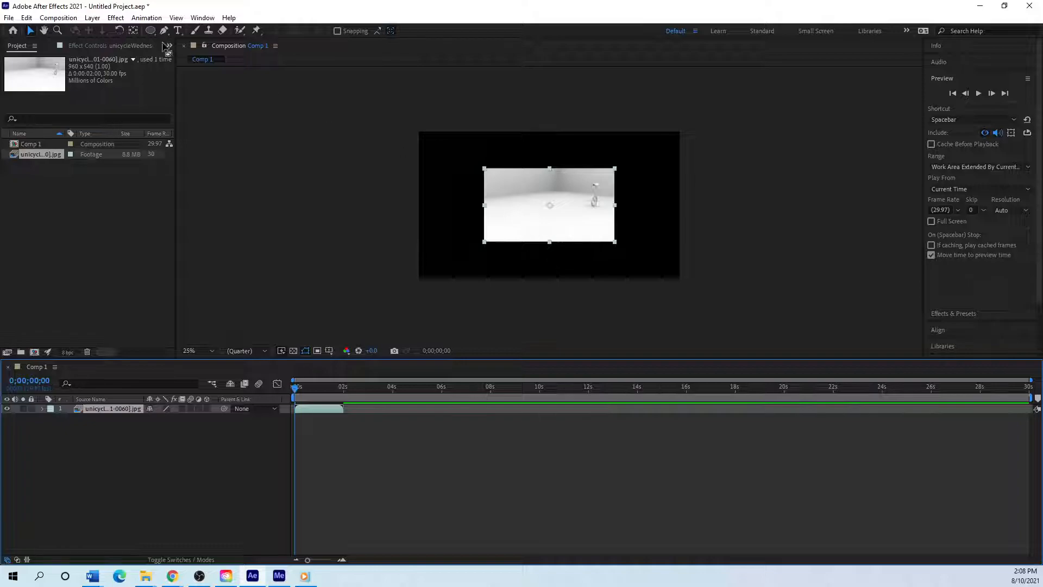
click(91, 19)
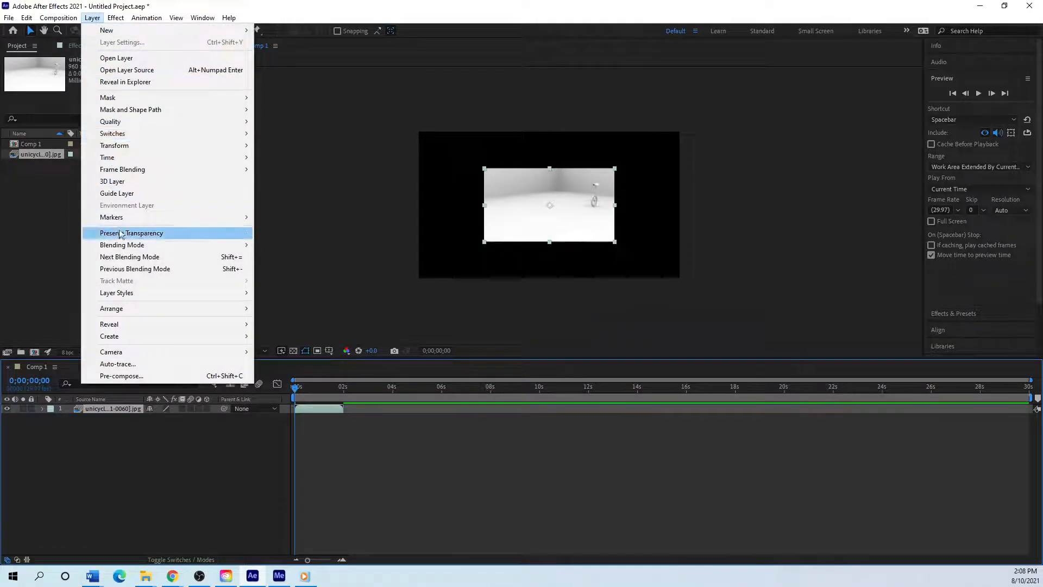
click(92, 18)
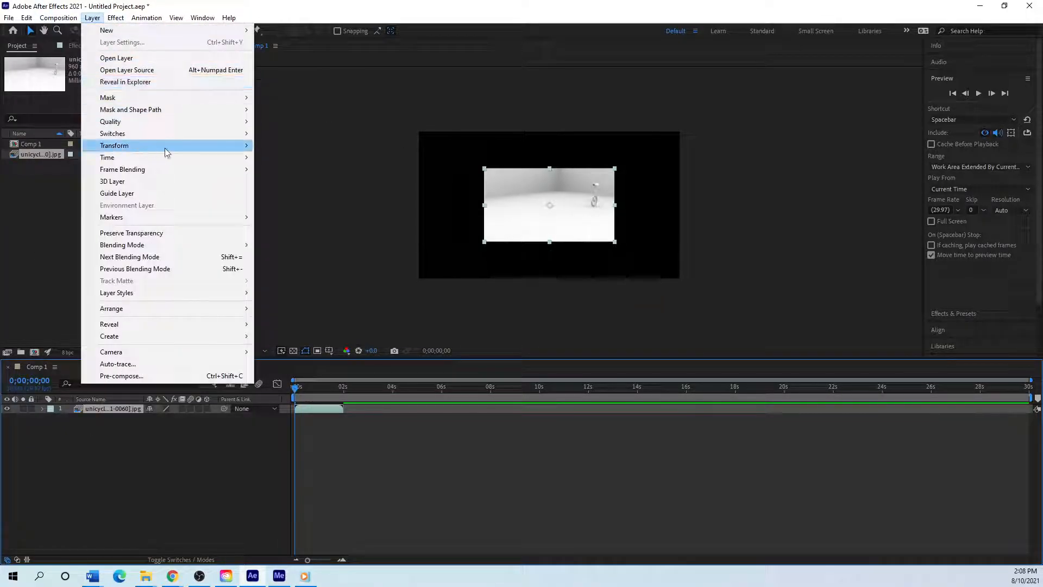
mouse_move(158, 145)
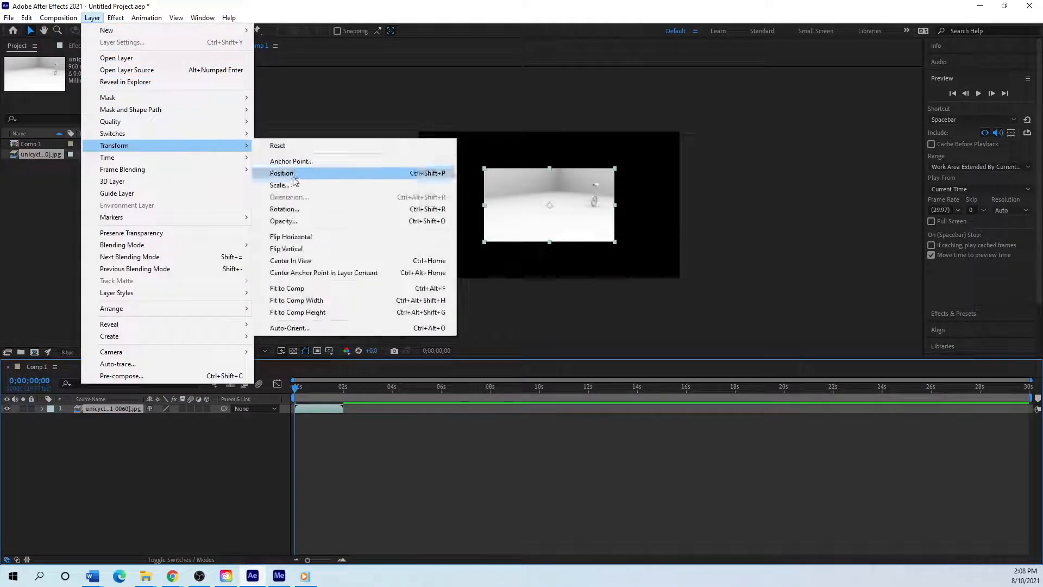
click(288, 288)
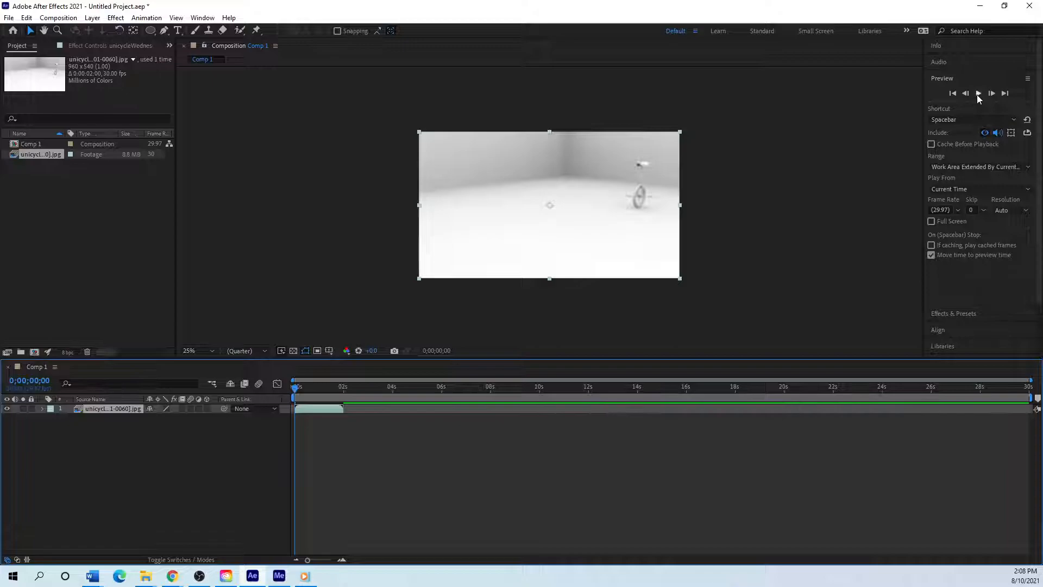
- Play the unicycle animation twice from the start of the composition and move the playhead back near the beginning
click(977, 95)
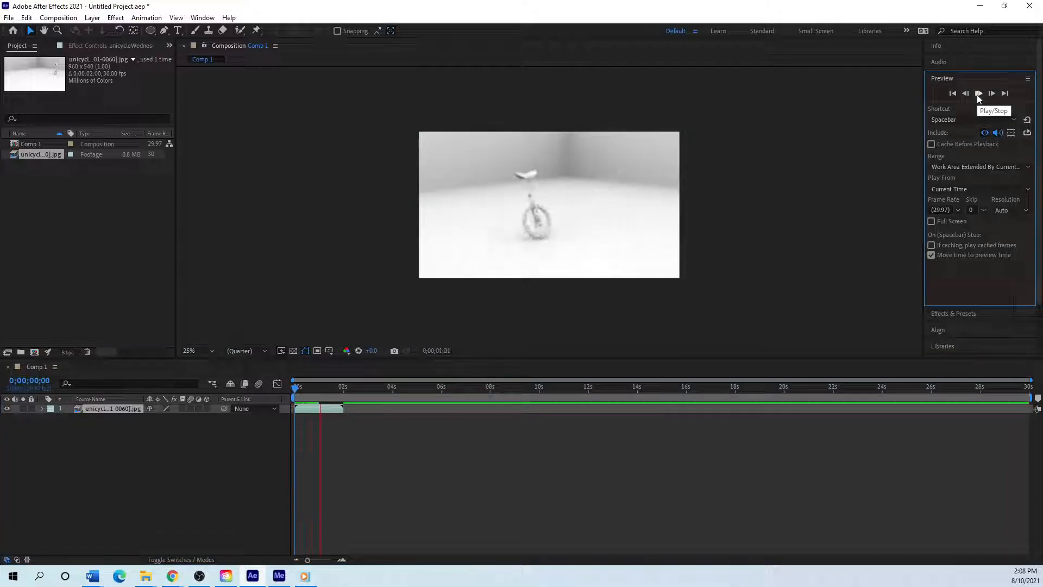
click(977, 94)
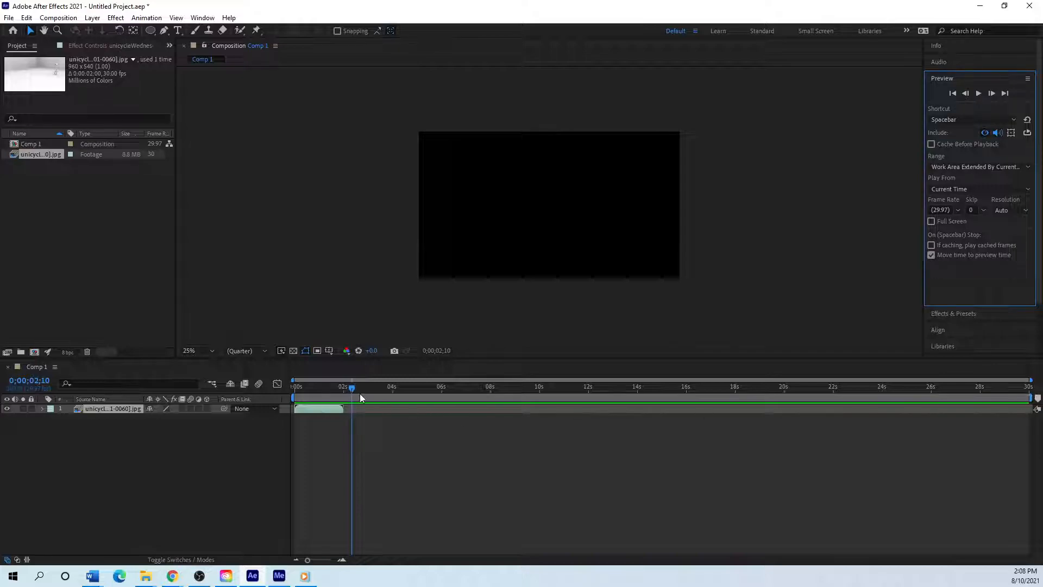
drag(351, 387, 258, 404)
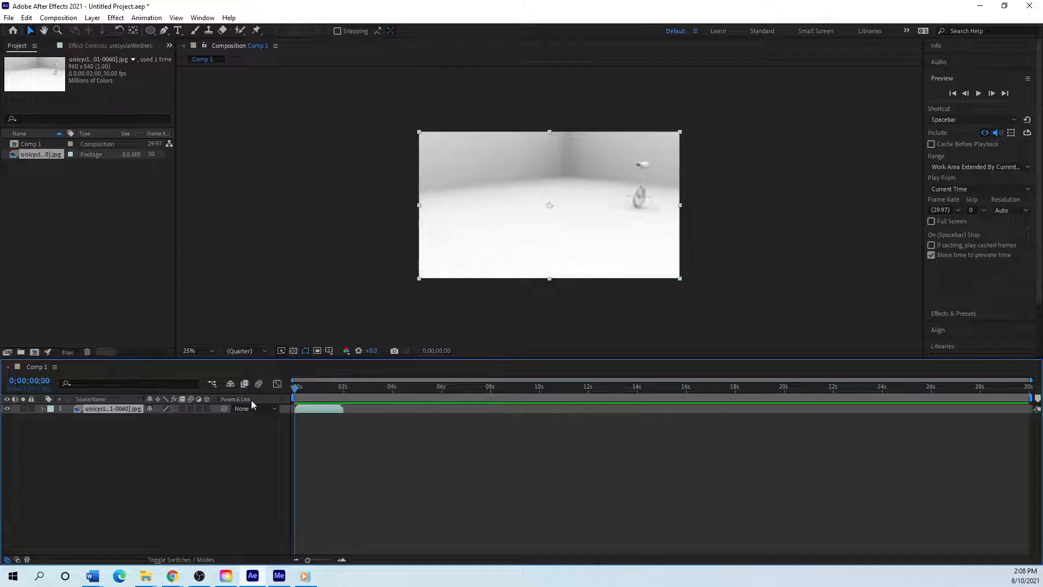
click(977, 95)
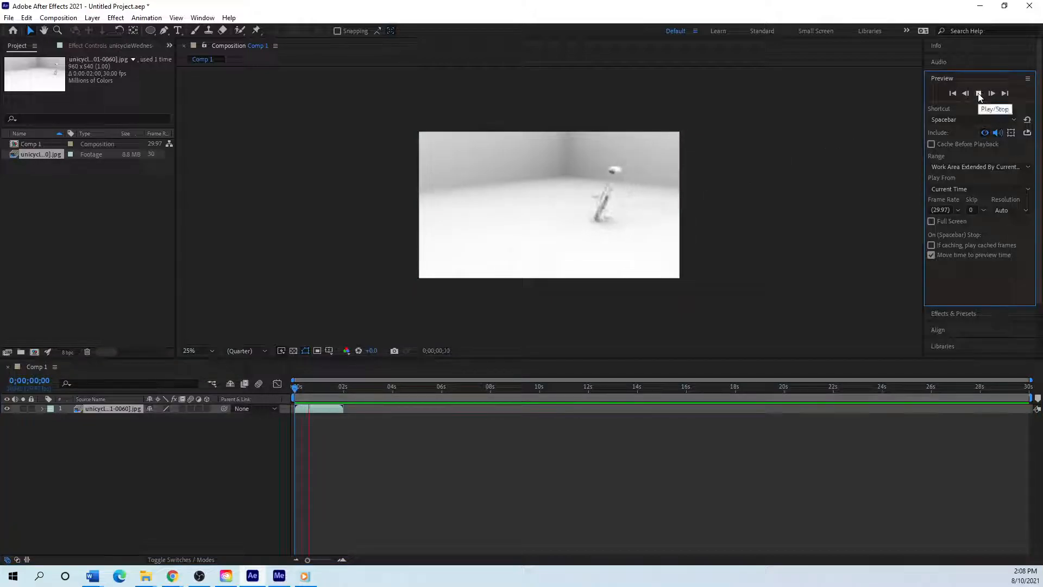
click(979, 95)
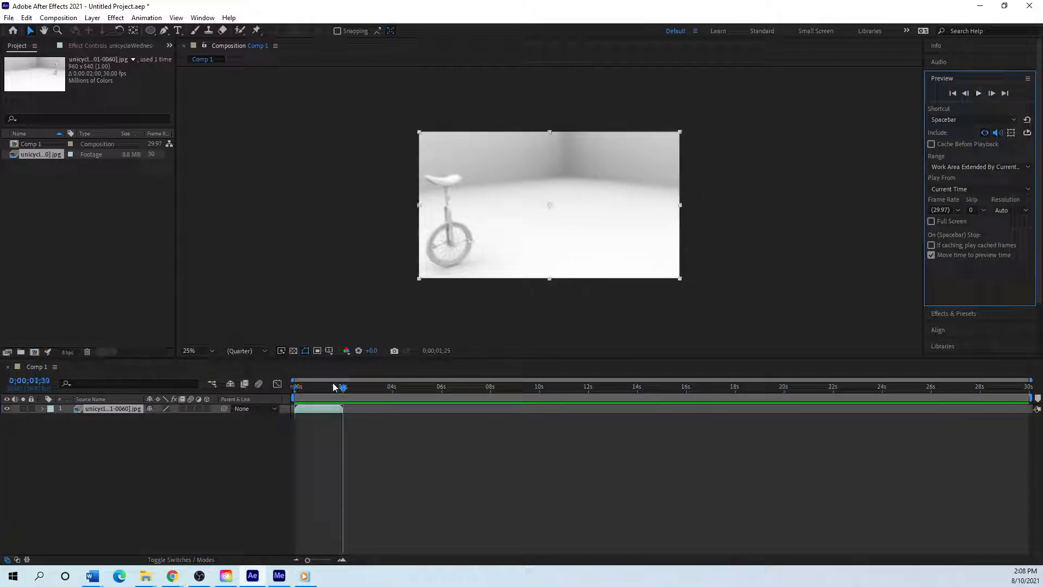
drag(342, 396, 300, 406)
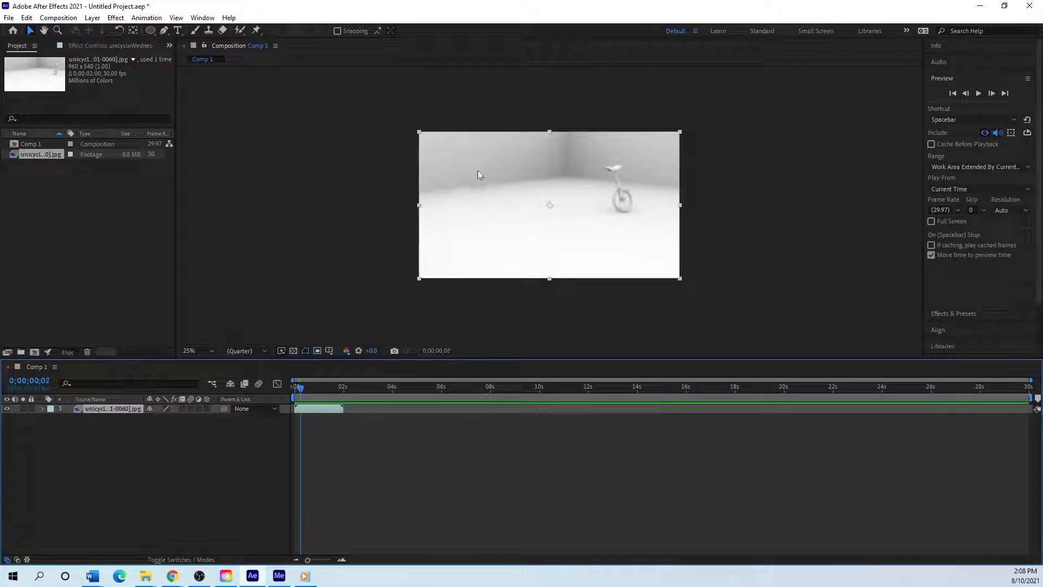
- Place a second copy of the unicycle sequence at the end of the first layer and delete it again
drag(34, 158, 352, 419)
mouse_move(301, 392)
mouse_down()
mouse_move(358, 395)
mouse_move(293, 399)
mouse_up()
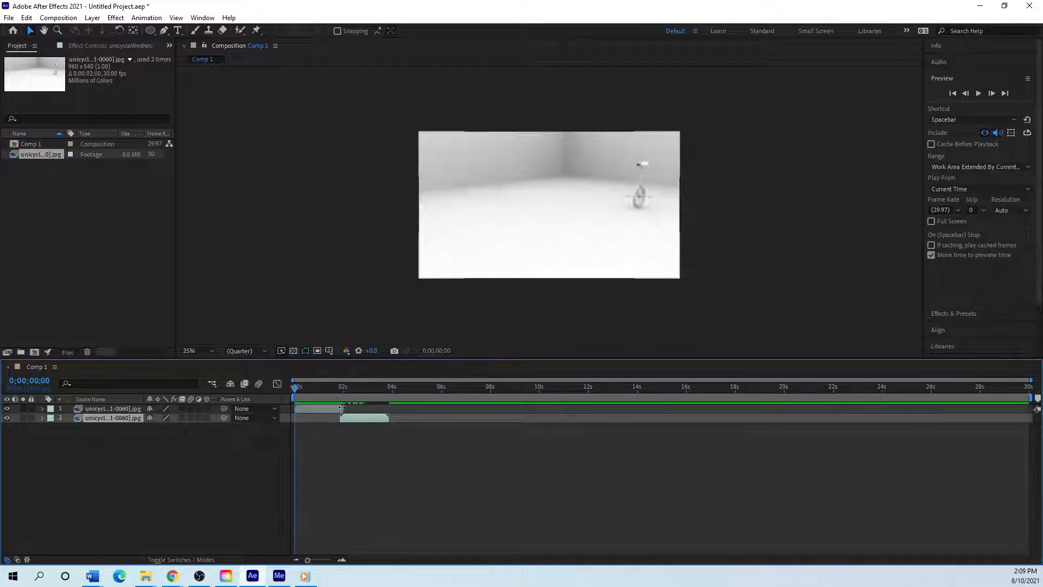
click(95, 418)
key(Delete)
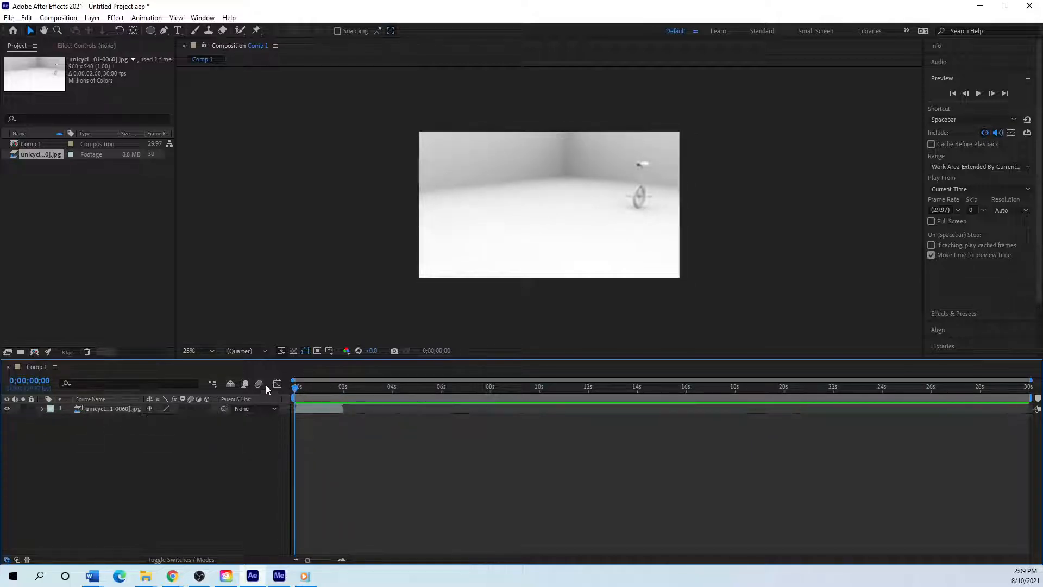
- Delete the remaining unicycle layer from Comp 1, keeping the playhead at the start of the timeline
mouse_move(296, 391)
mouse_down()
mouse_move(343, 394)
mouse_move(292, 404)
mouse_up()
click(96, 409)
click(95, 408)
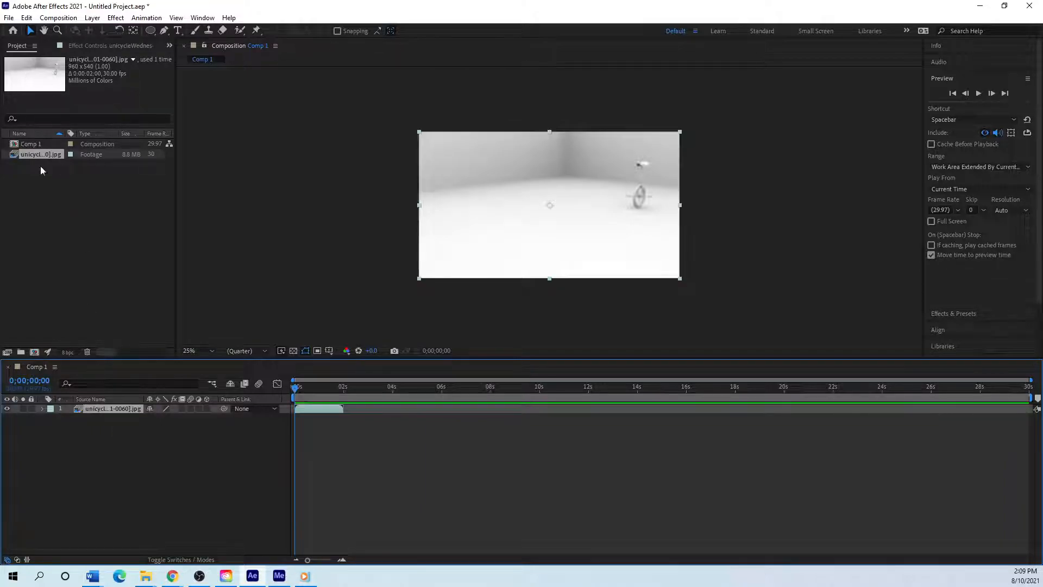
key(Delete)
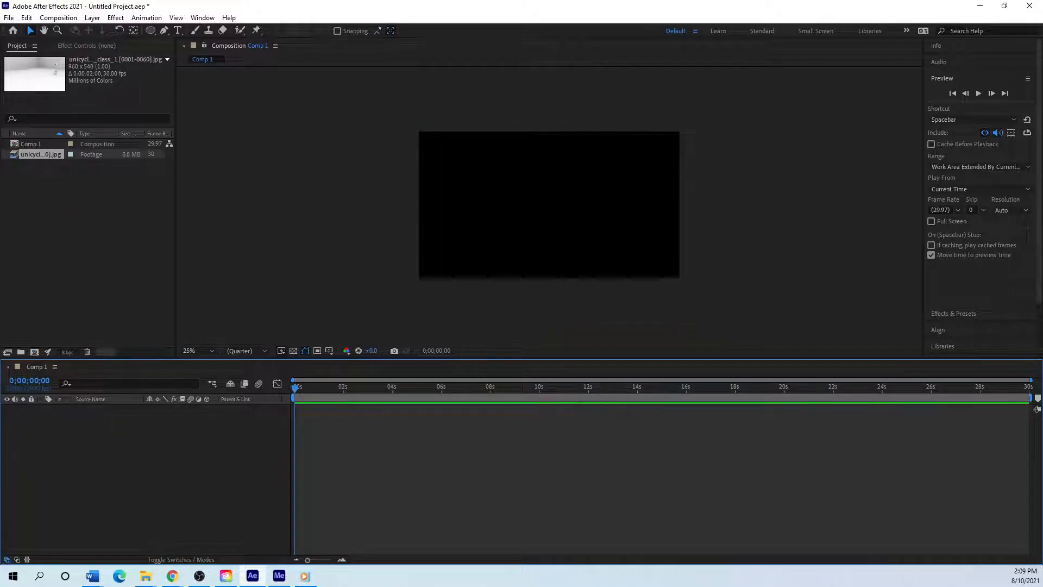
- Import maxresdefault (1) from the Vbackgrounds folder on the Desktop with the ImporterJPEG Sequence option enabled
click(9, 18)
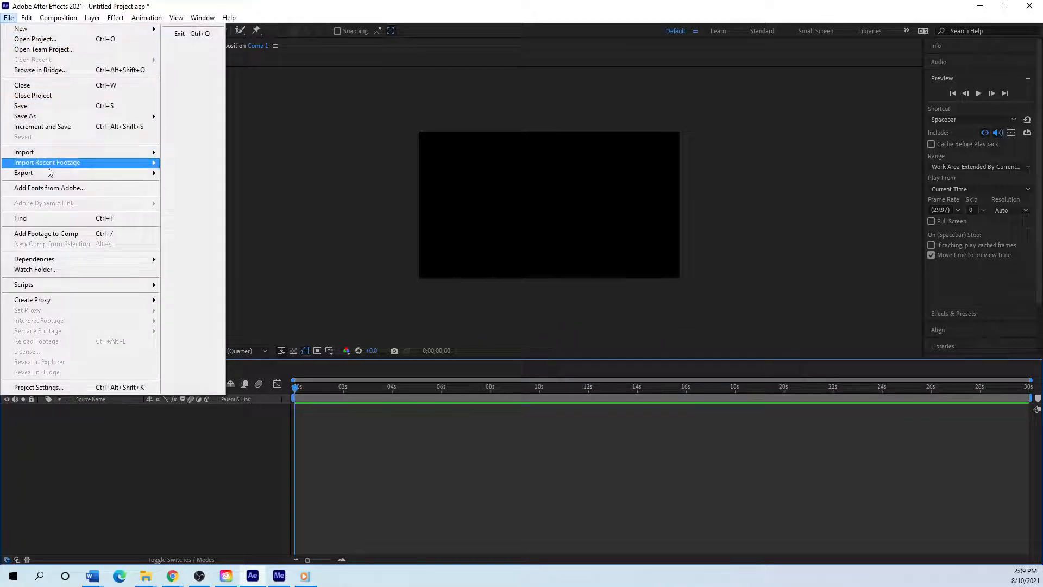
mouse_move(55, 156)
click(223, 155)
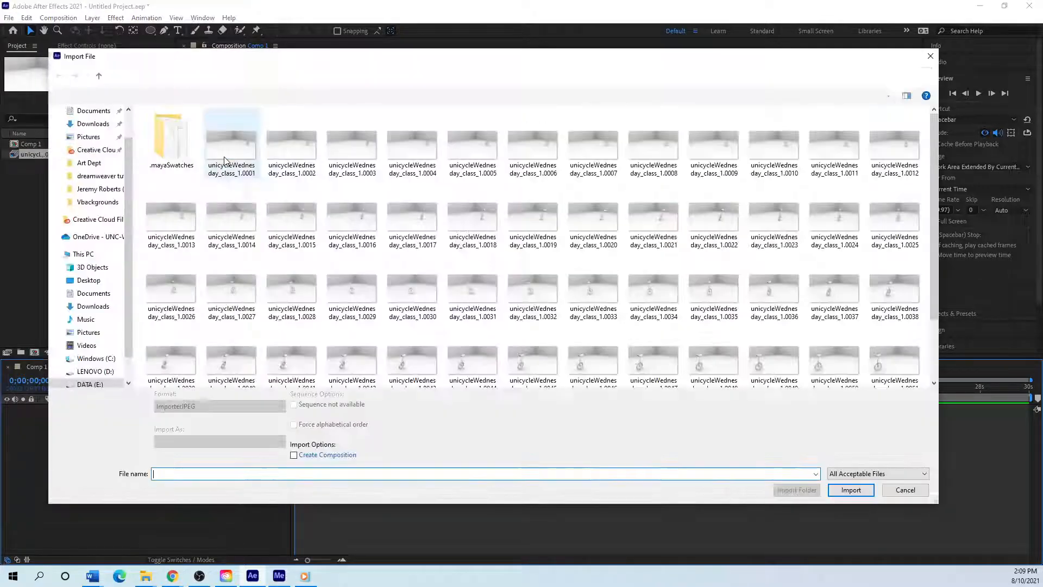
scroll(92, 141, up, 2)
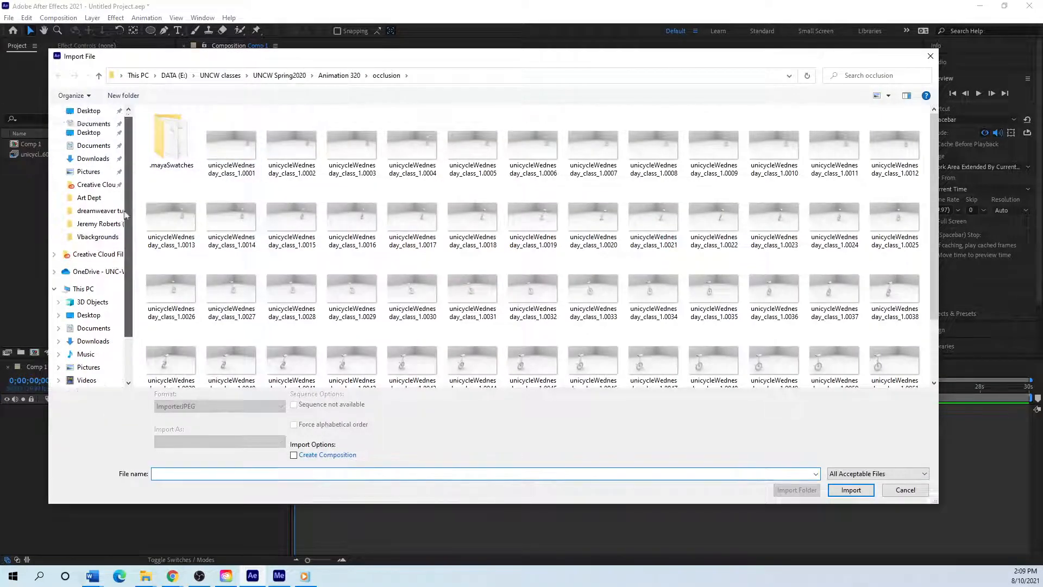
click(89, 133)
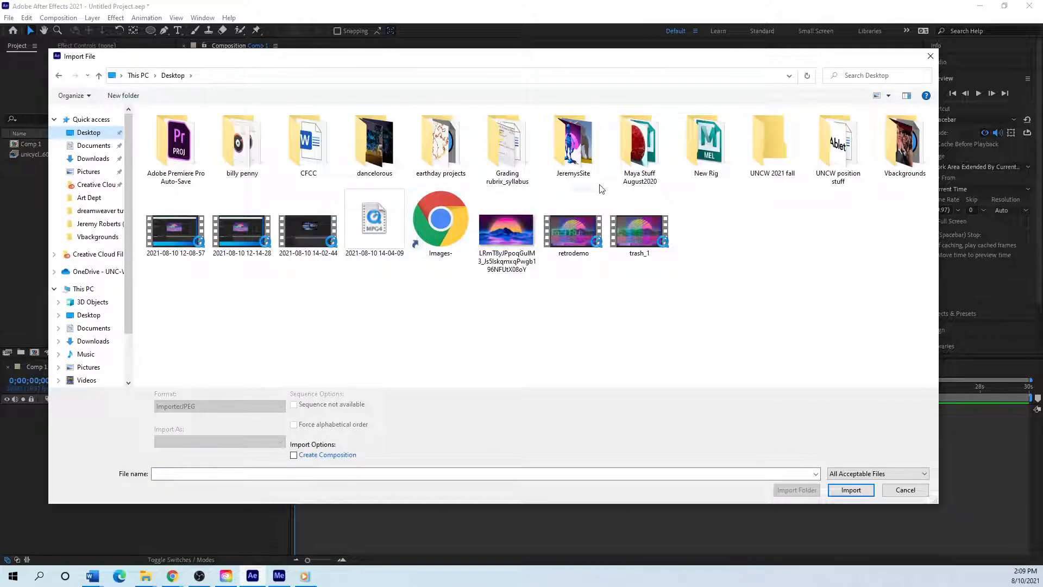
click(913, 160)
double_click(913, 160)
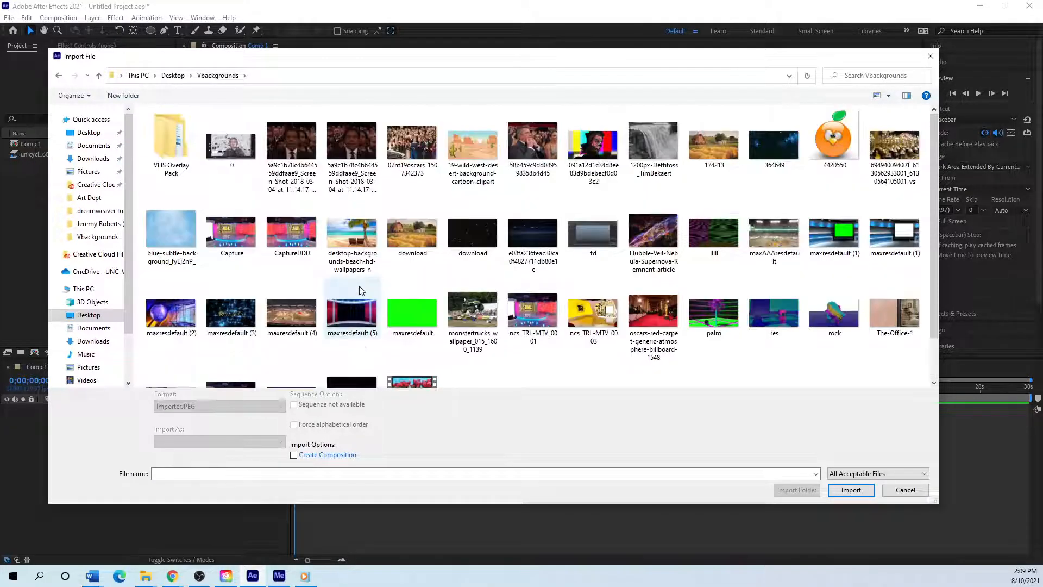
click(833, 234)
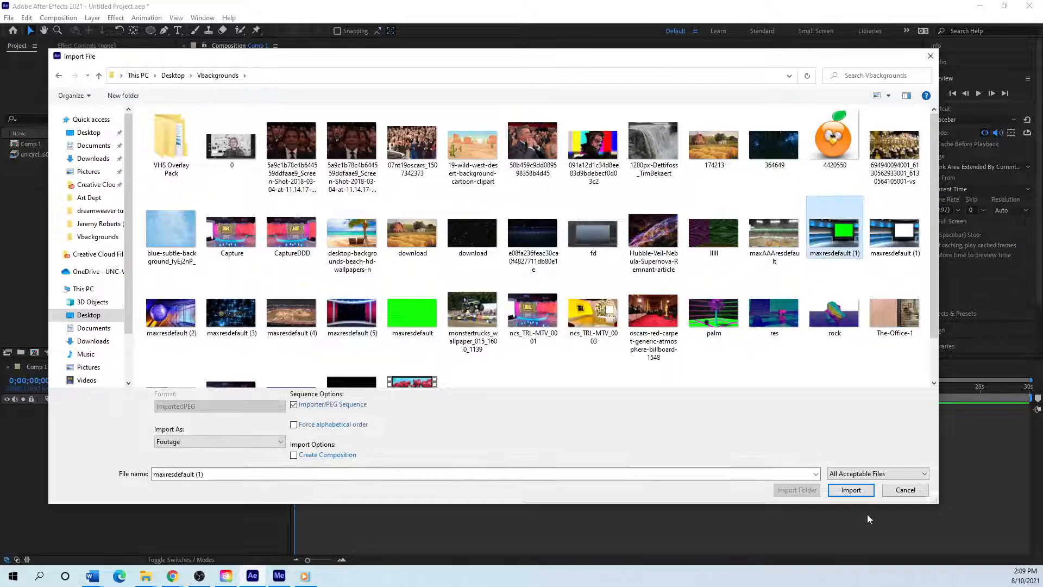
click(850, 491)
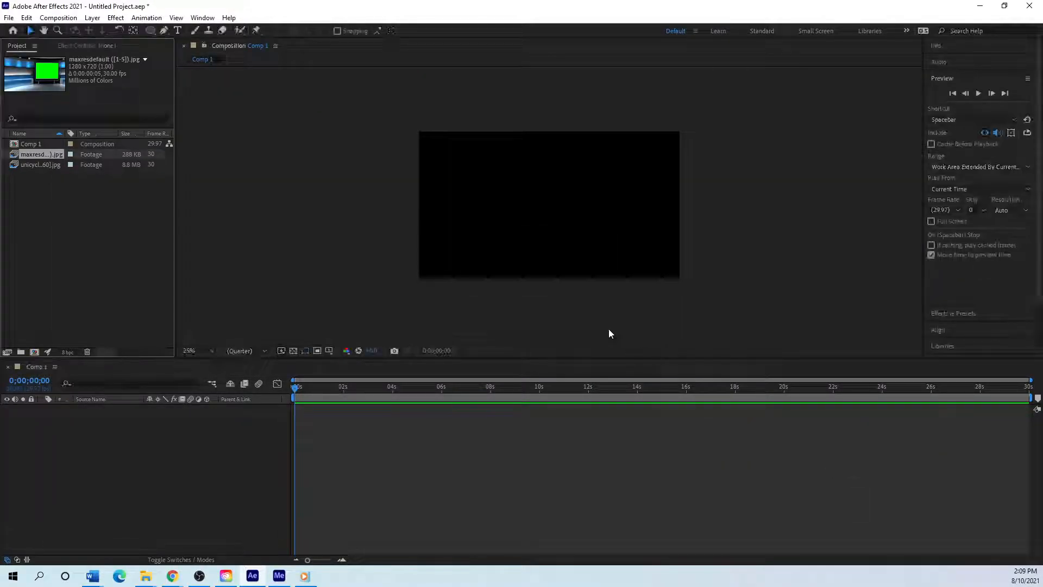
- Add the maxresdefault image sequence to Comp 1 as a layer and scale it with Fit to Comp
drag(35, 152, 100, 443)
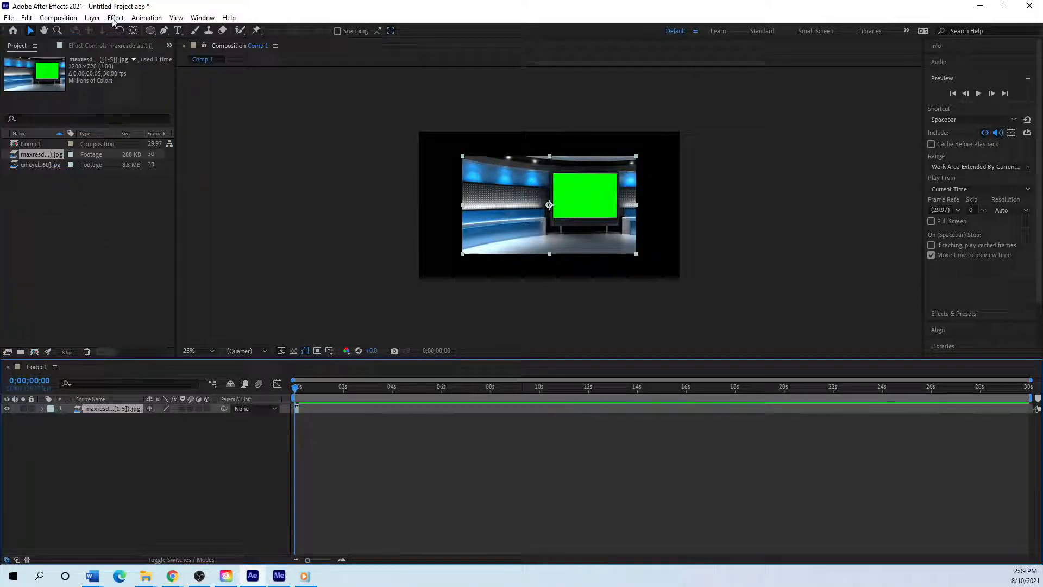
click(58, 17)
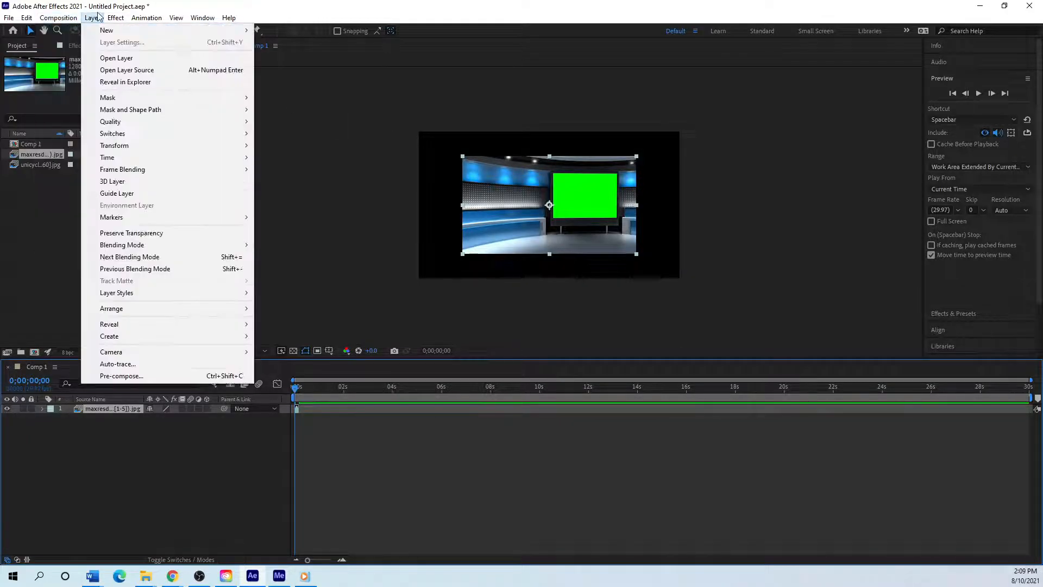
mouse_move(136, 145)
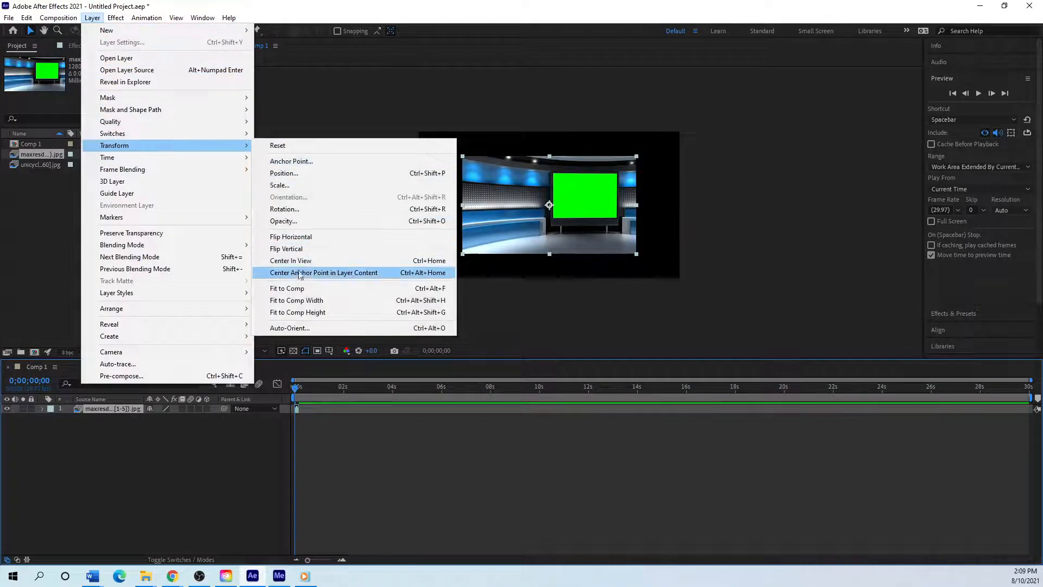
click(390, 289)
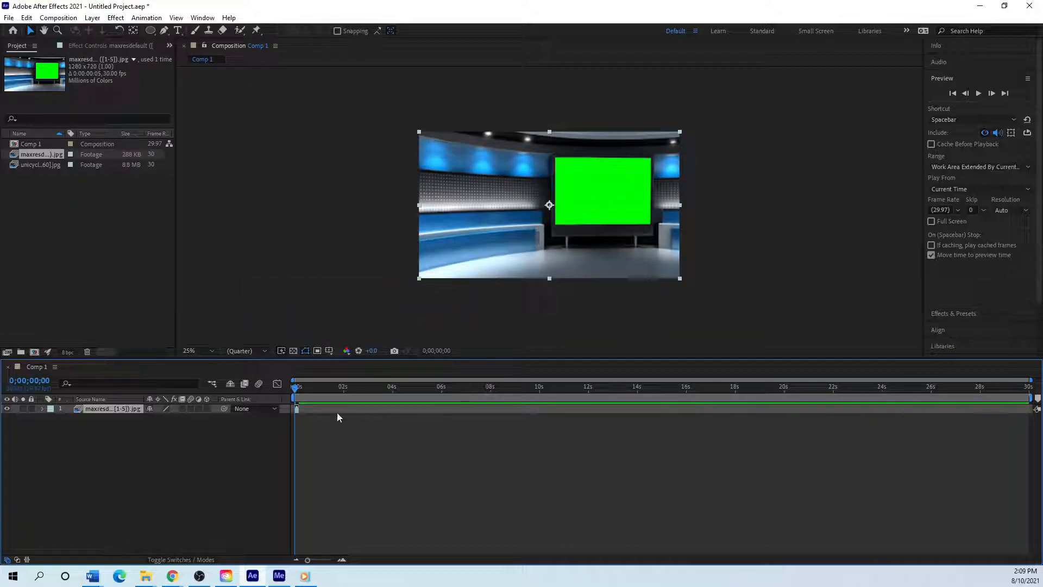
- Scrub the maxresdefault sequence in Comp 1, and delete both its layer and its footage item from the project
mouse_move(297, 391)
mouse_down()
mouse_move(476, 390)
mouse_move(294, 393)
mouse_up()
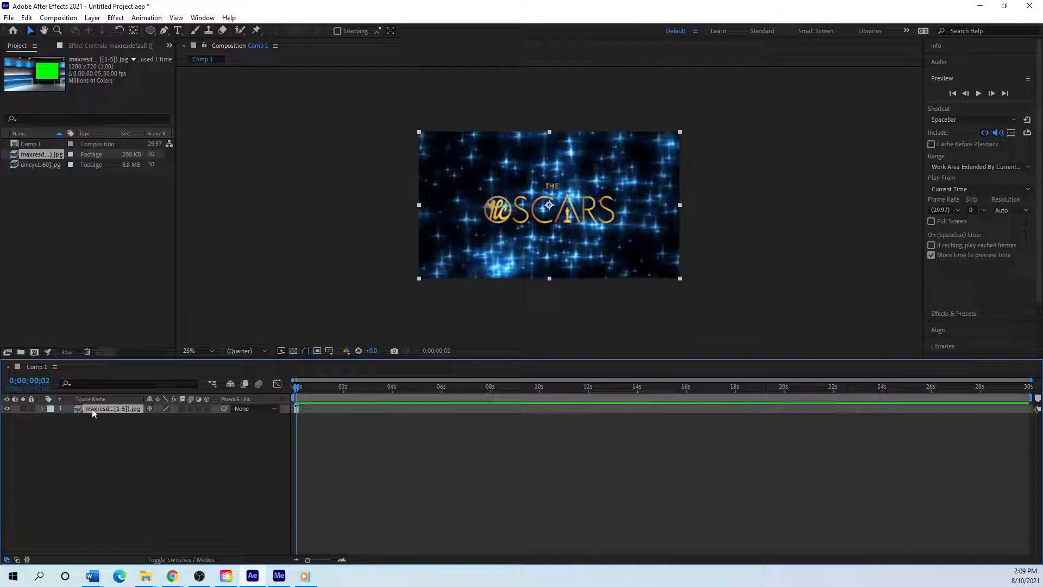
key(Delete)
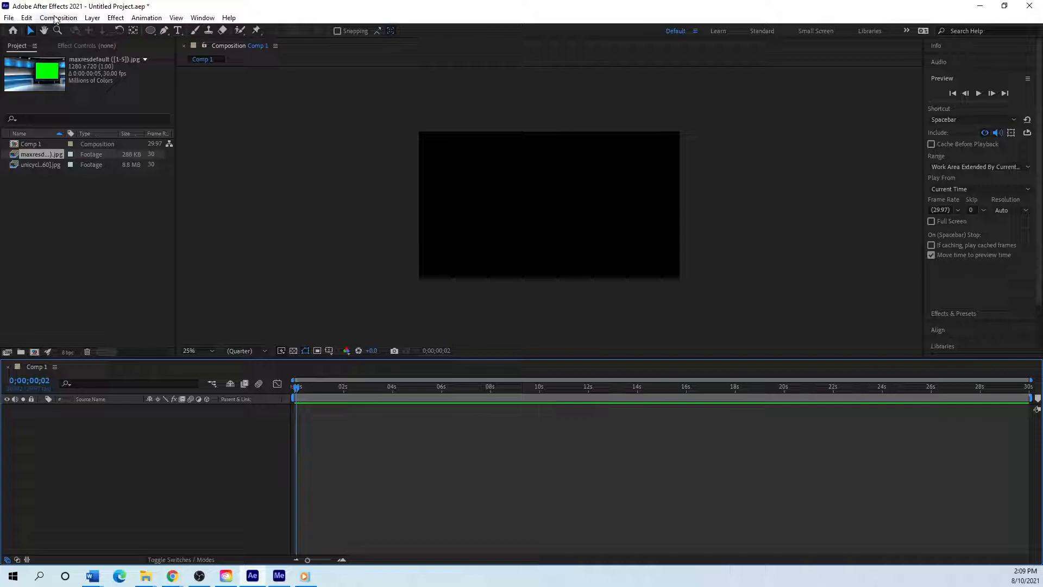
click(33, 156)
key(Delete)
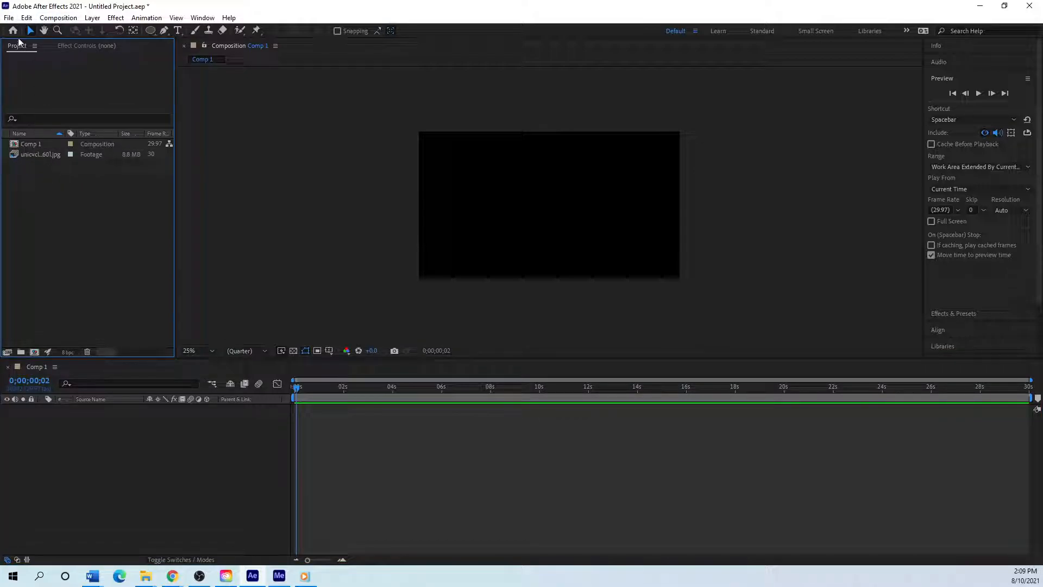
- Import the green-screen studio image maxresdefault (1) from Vbackgrounds as a single still, with ImporterJPEG Sequence turned off
click(26, 17)
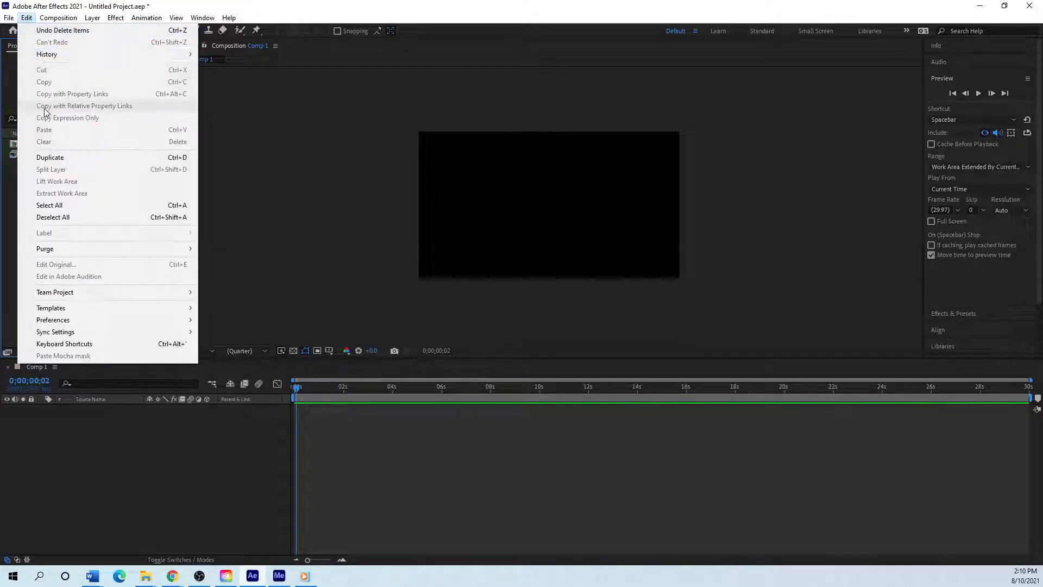
mouse_move(8, 17)
mouse_move(92, 152)
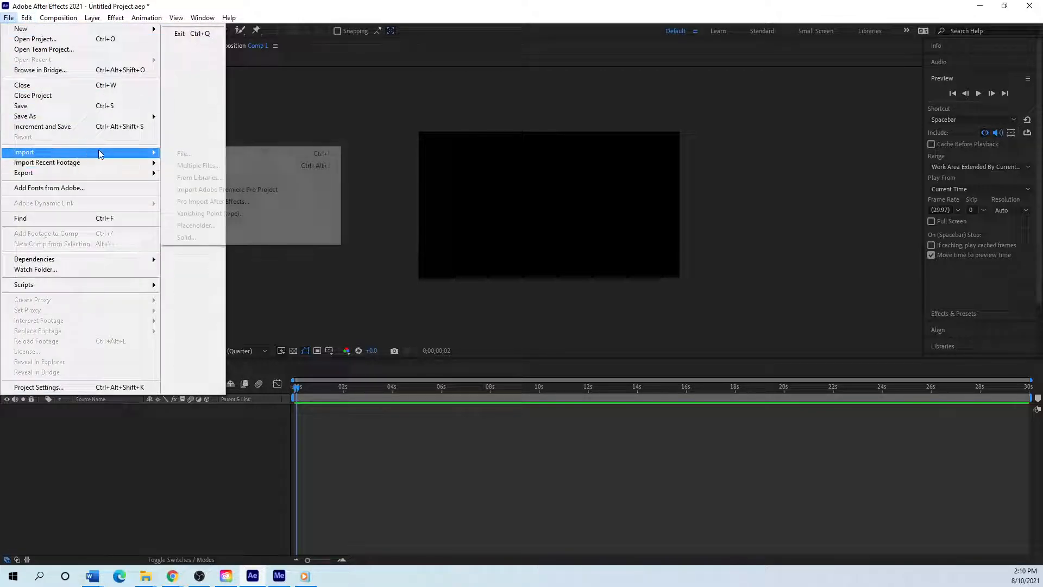
click(193, 154)
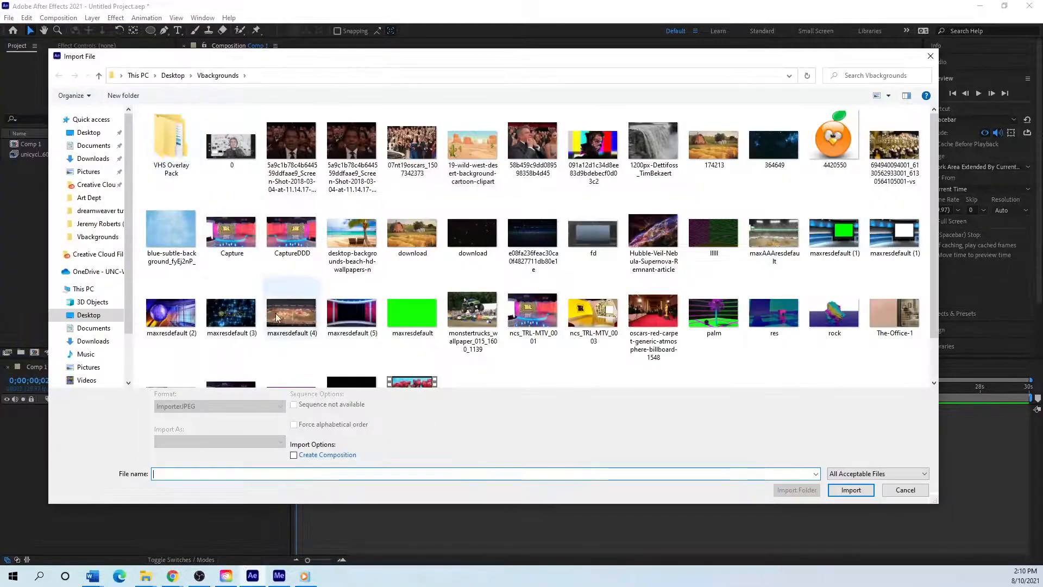
scroll(435, 380, down, 2)
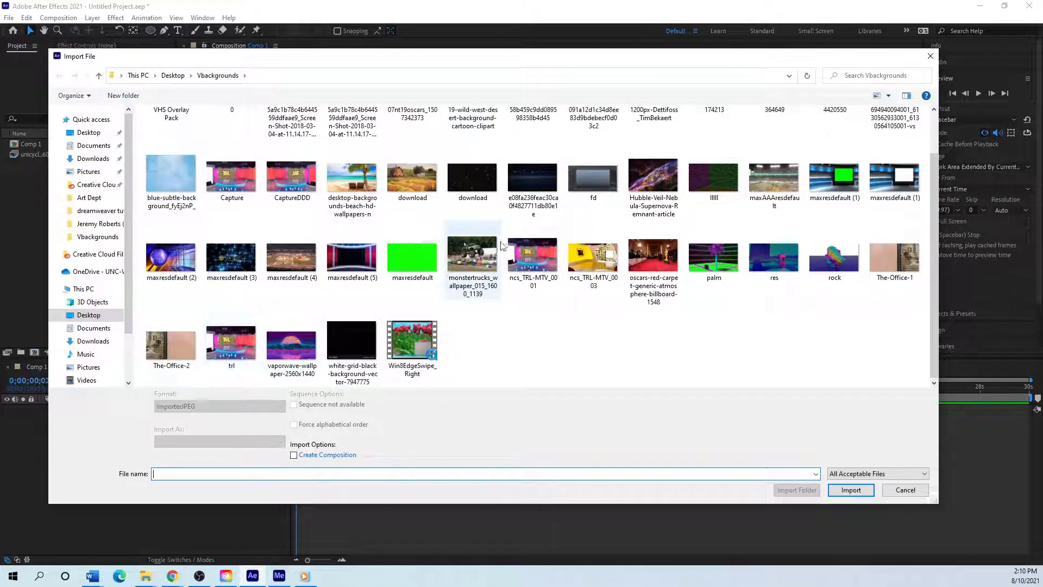
scroll(652, 250, up, 1)
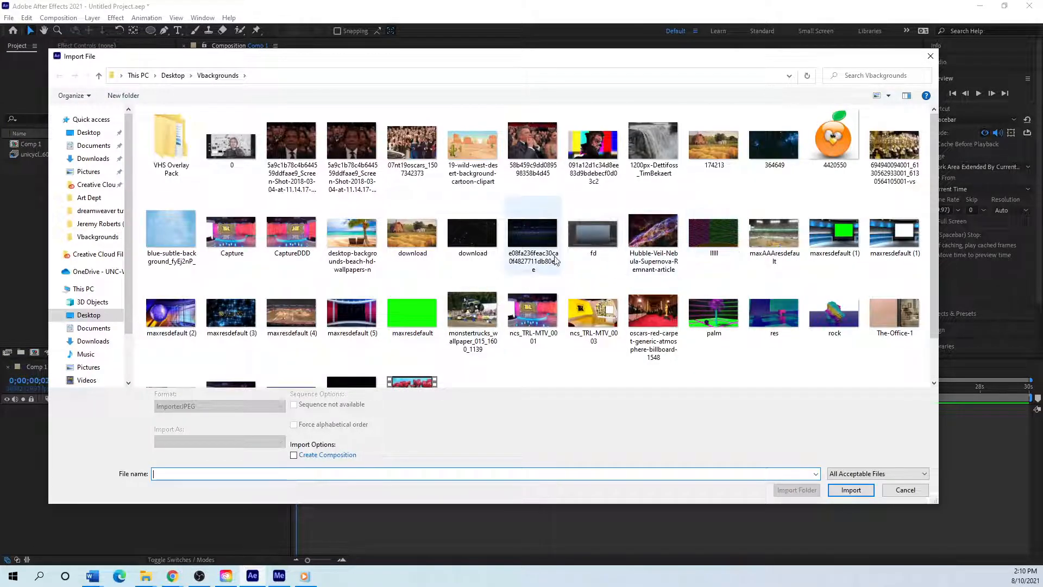
click(835, 233)
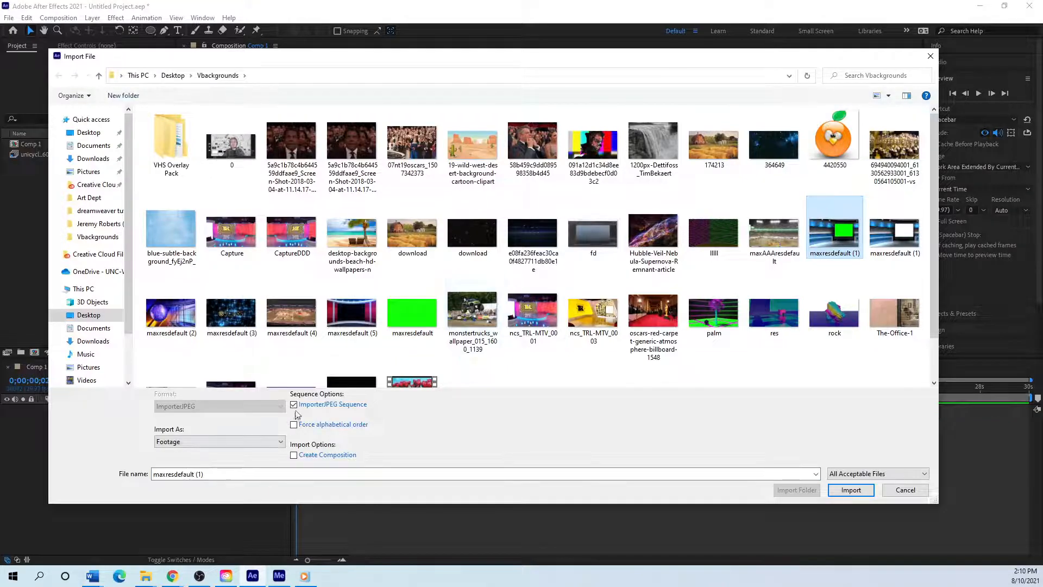
click(294, 404)
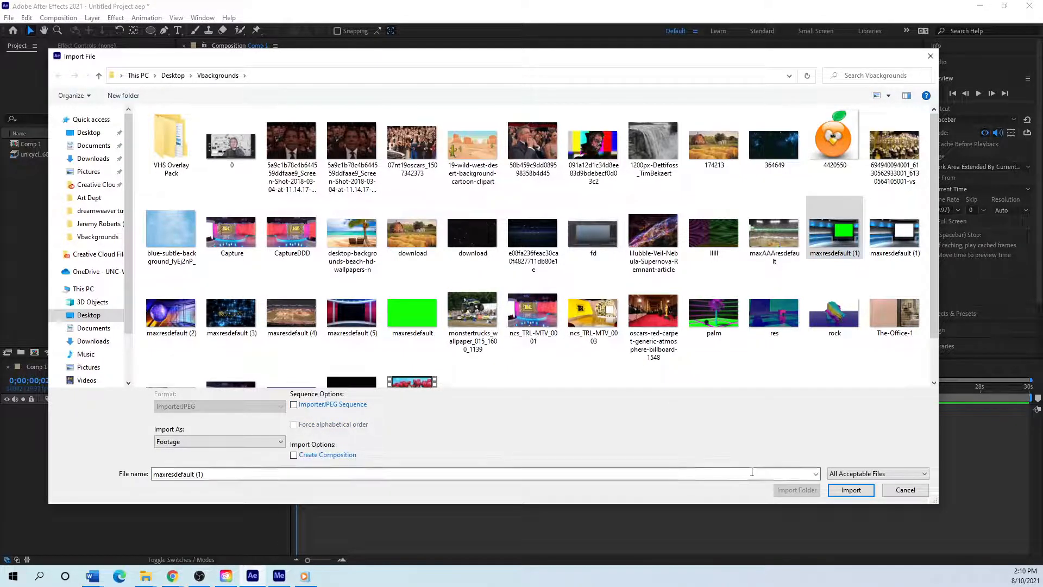
click(851, 489)
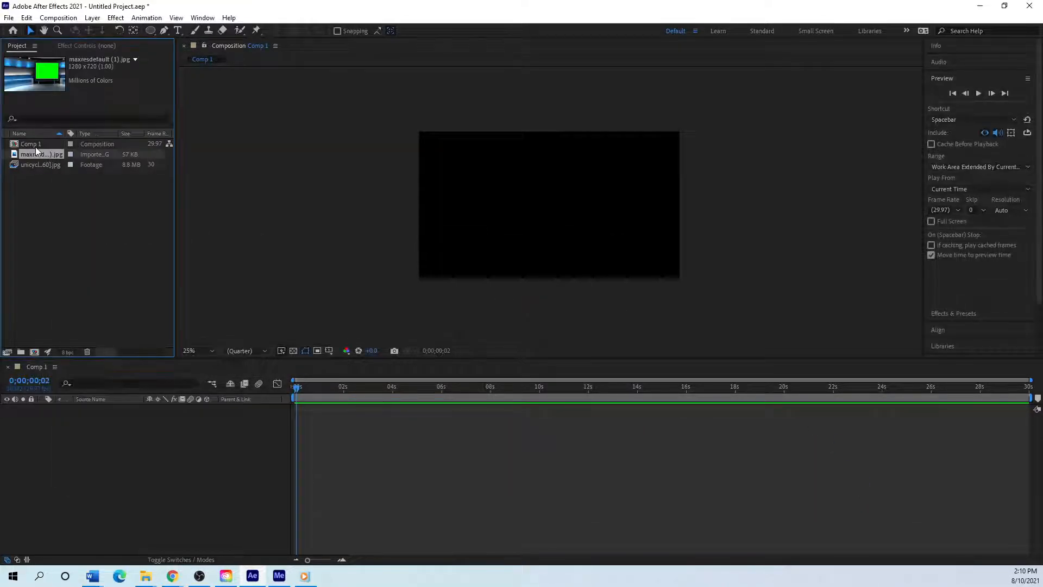
- Add the maxresdefault (1) still to the Comp 1 timeline and scale it with Fit to Comp
drag(31, 155, 329, 414)
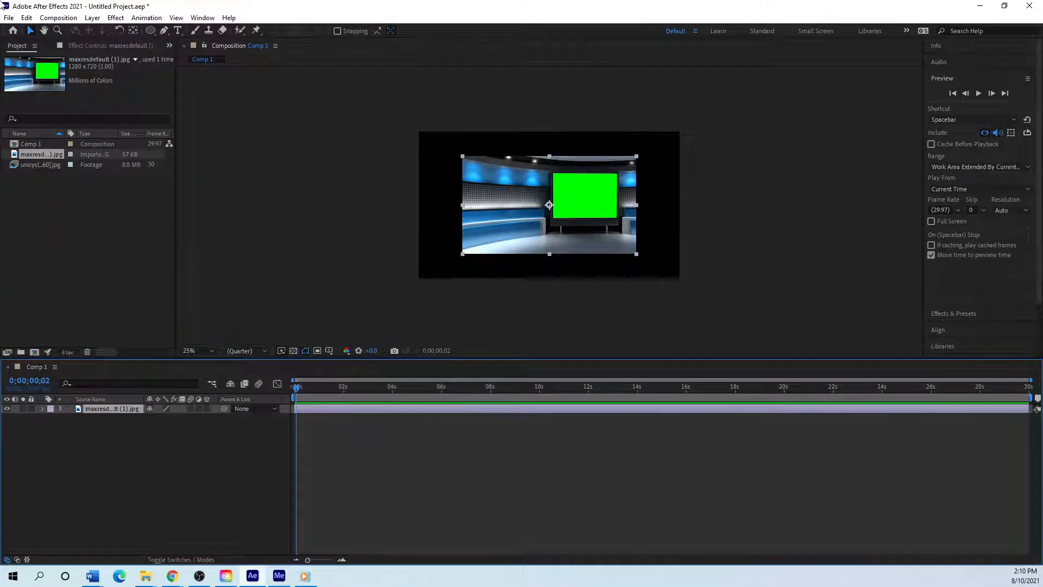
click(58, 18)
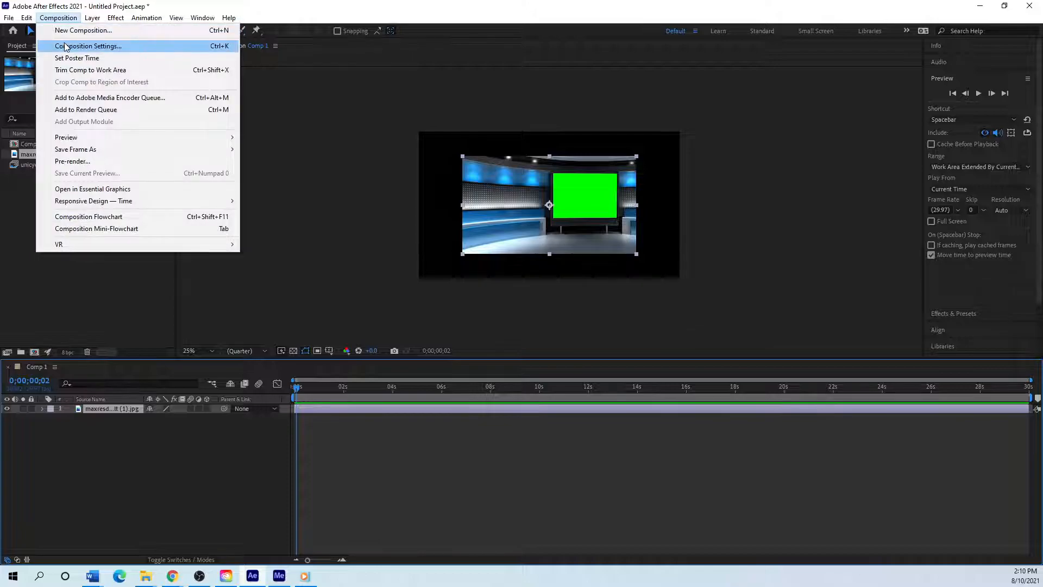
mouse_move(89, 18)
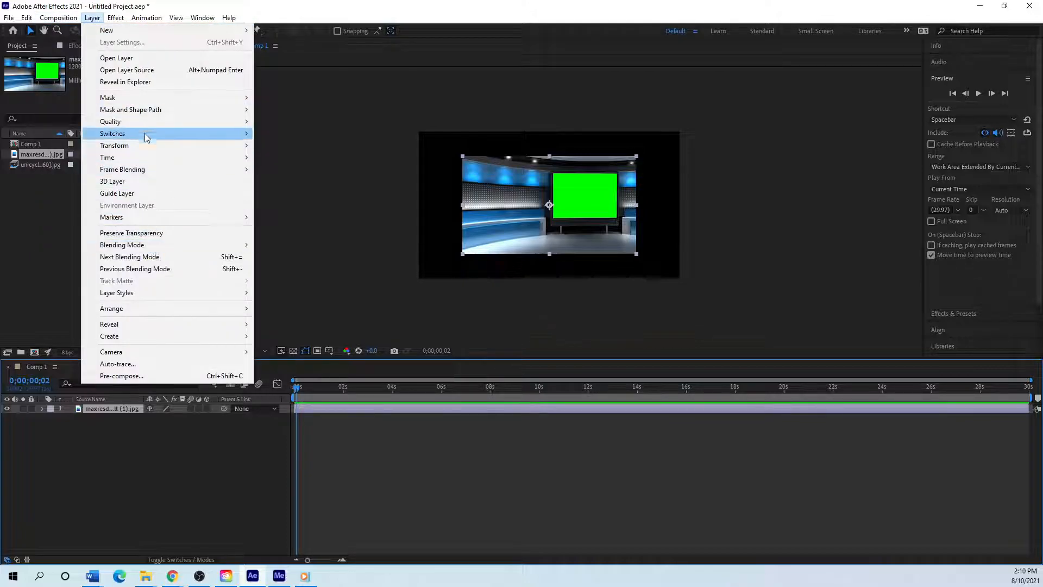
mouse_move(156, 145)
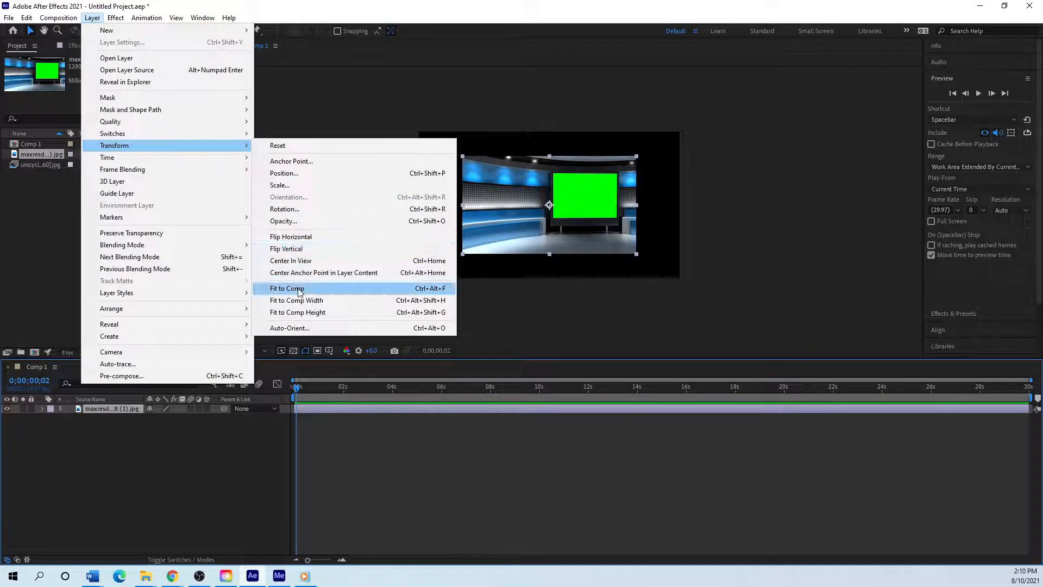
click(298, 288)
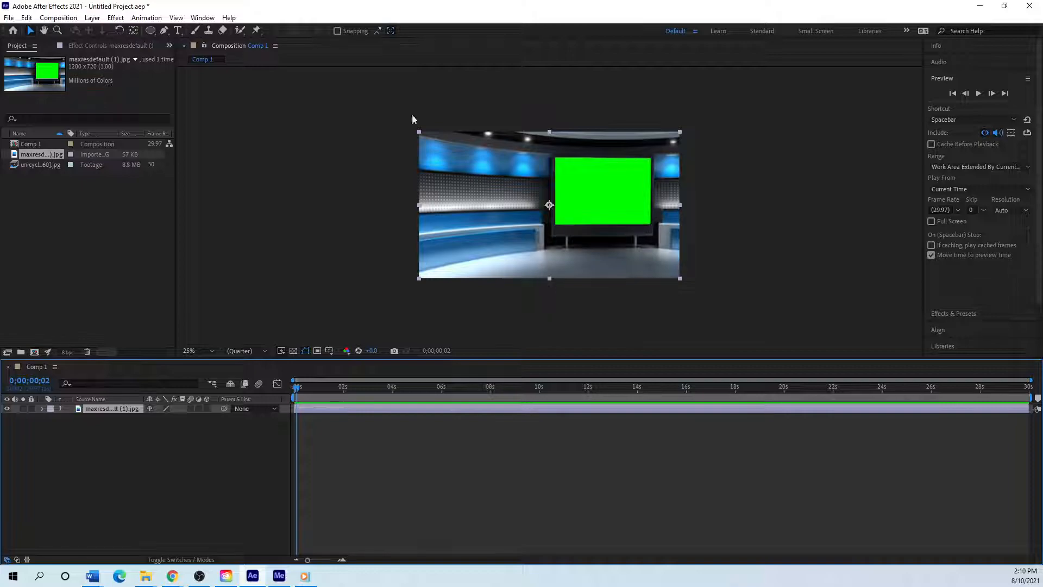
- Draw a closed four-point mask with the Pen tool around the green screen on the studio layer
click(164, 31)
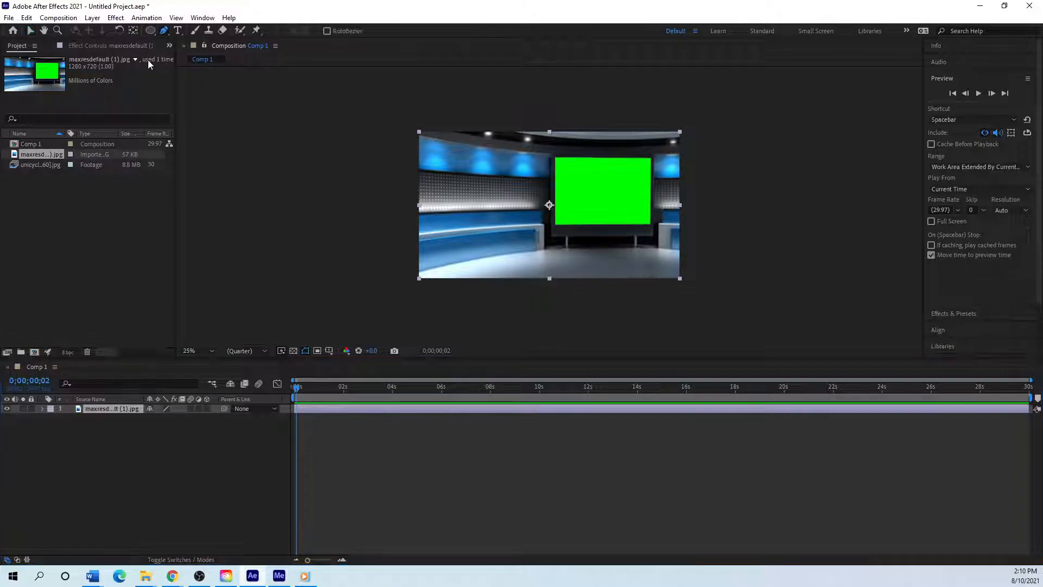
click(555, 157)
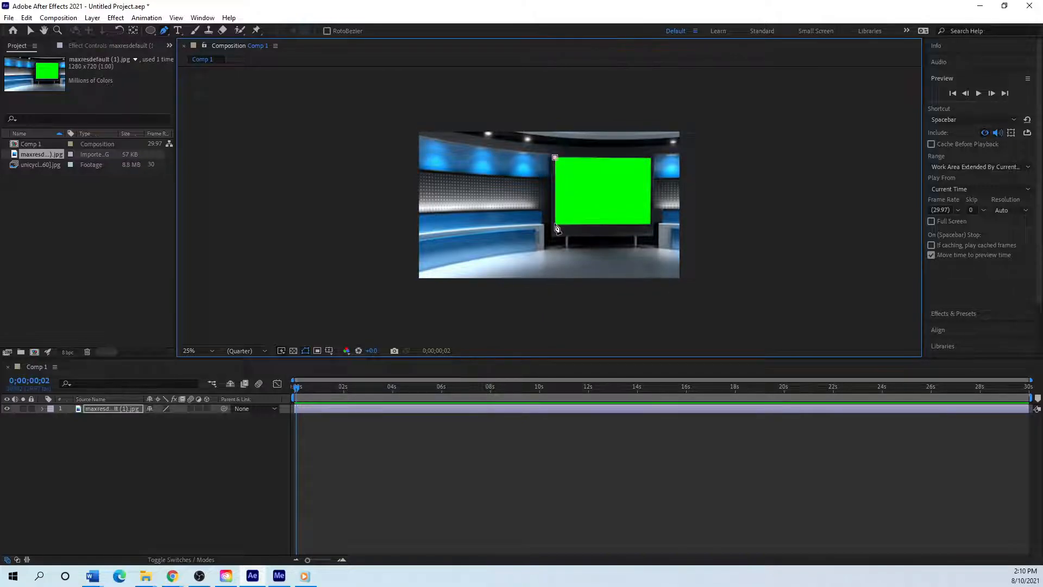
click(650, 223)
click(555, 158)
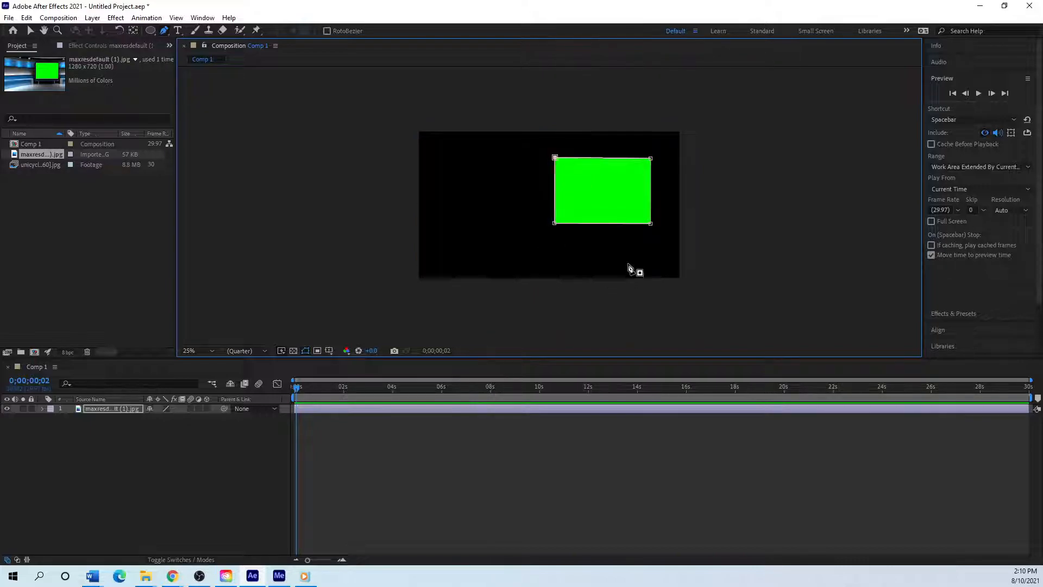
- Invert Mask 1 on the studio layer so the green screen area is cut out
click(42, 408)
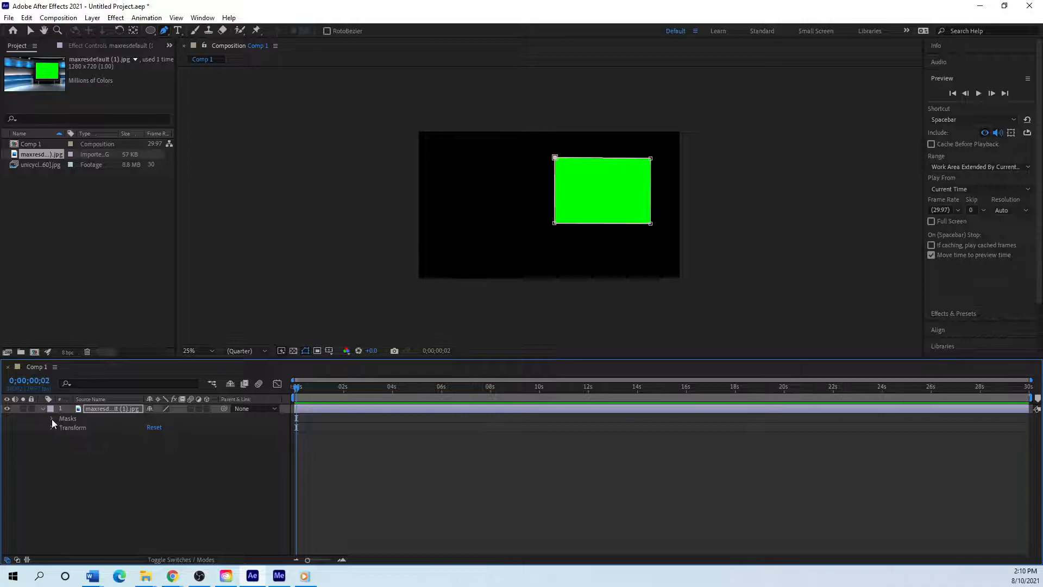
click(51, 418)
click(61, 428)
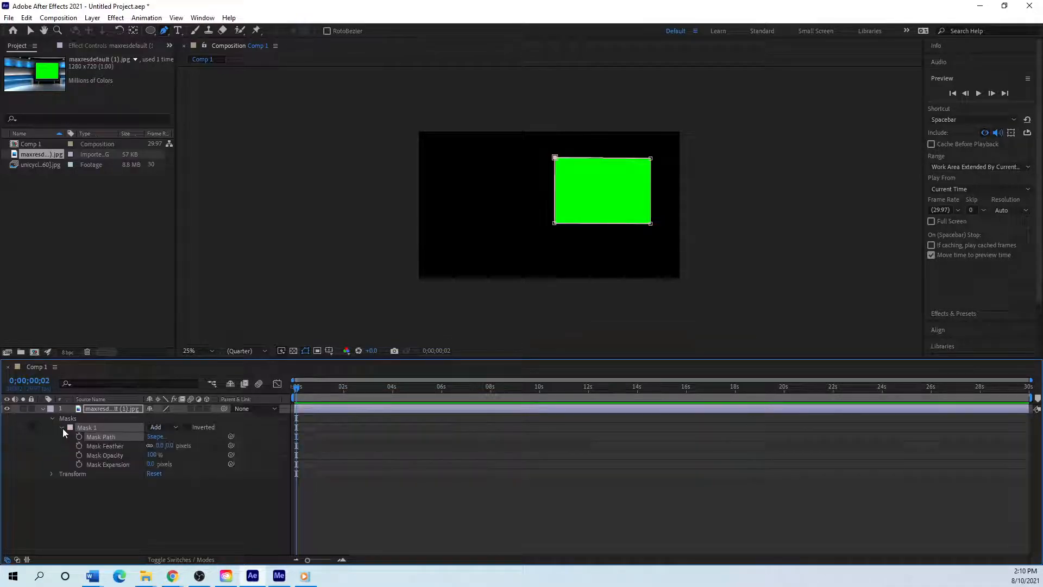
click(188, 427)
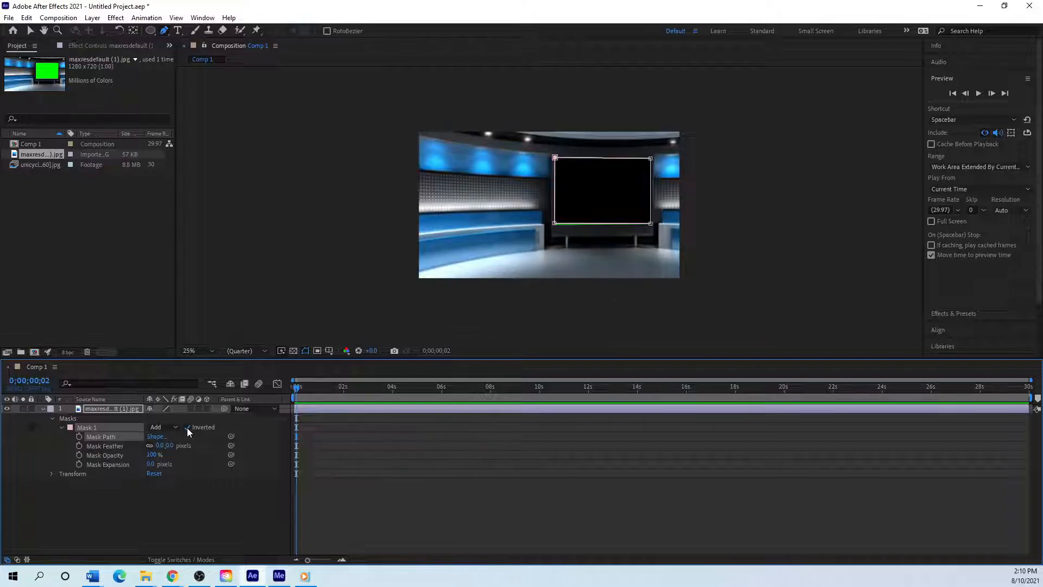
- Move the two lower corner points of Mask 1 slightly outward to cover the remaining green edge, and collapse the layer's properties
click(29, 31)
mouse_move(556, 226)
mouse_down()
mouse_move(570, 255)
mouse_move(516, 256)
mouse_move(554, 226)
mouse_up()
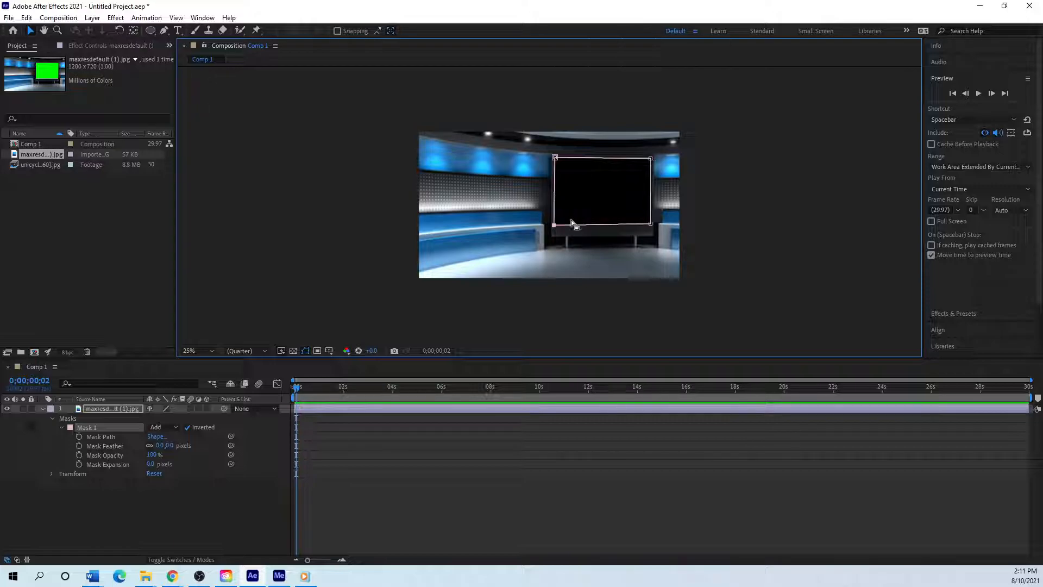
drag(650, 223, 652, 225)
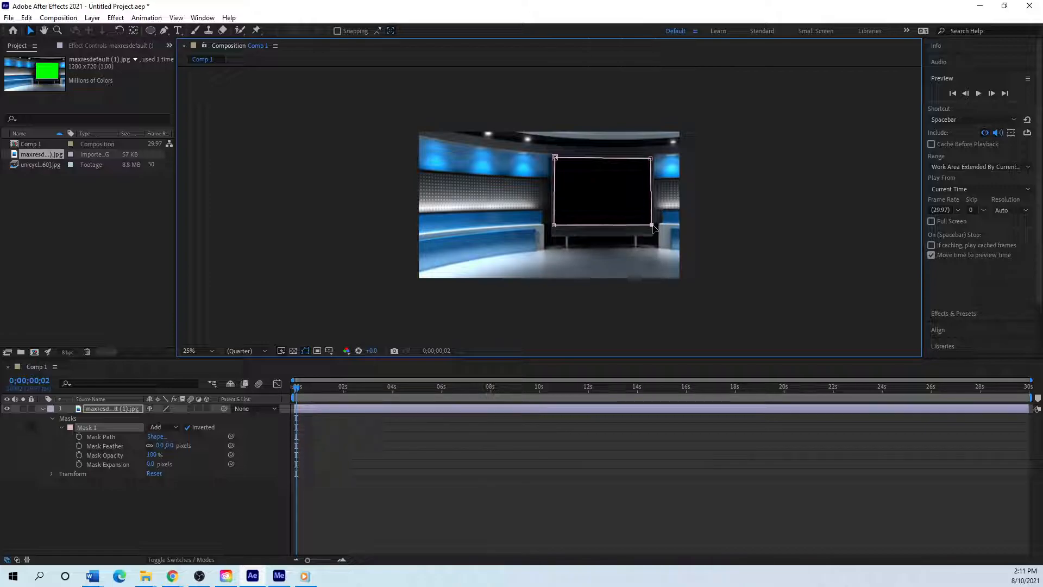
click(594, 215)
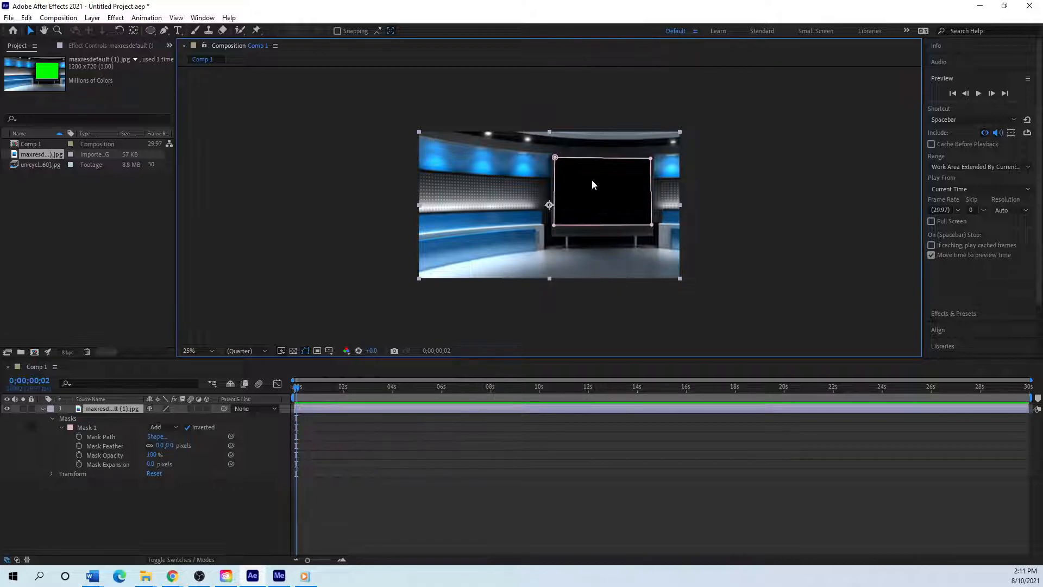
click(41, 408)
- Import the TDMovieOut.0 movie from the Instagram photos and videos folder inside the site folder on the Desktop
click(9, 17)
mouse_move(36, 155)
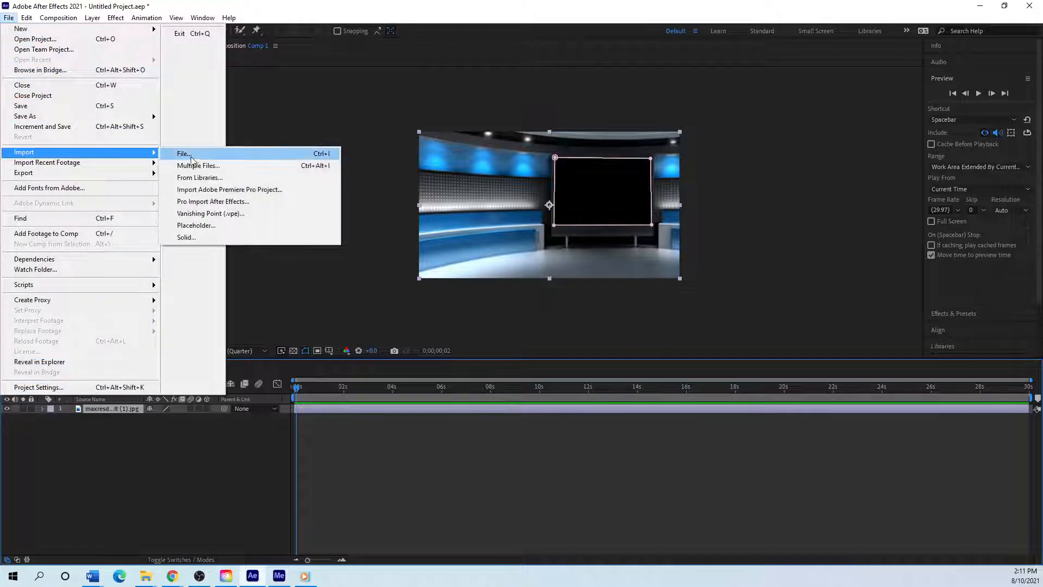
click(197, 154)
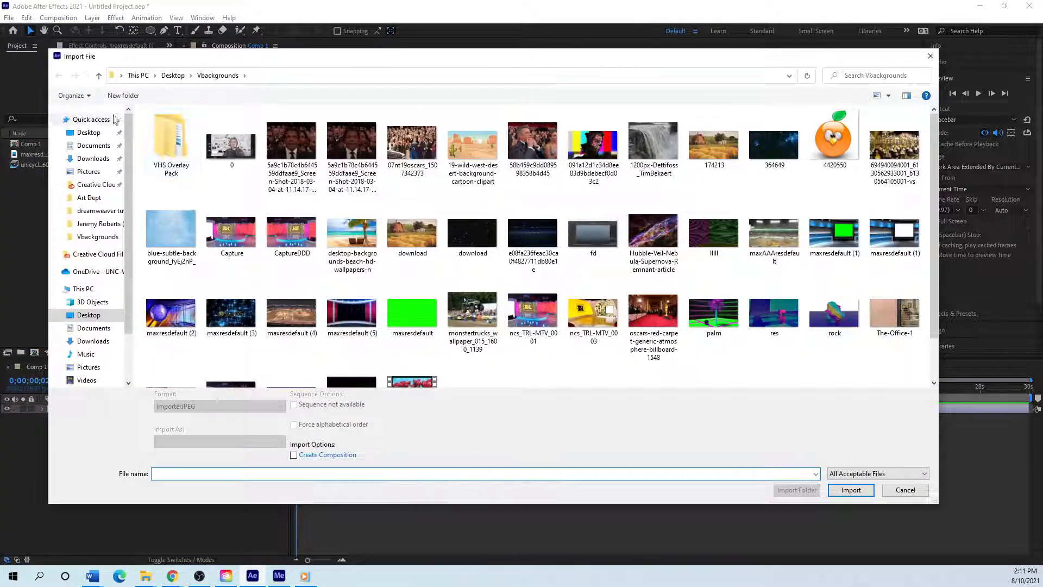
click(88, 132)
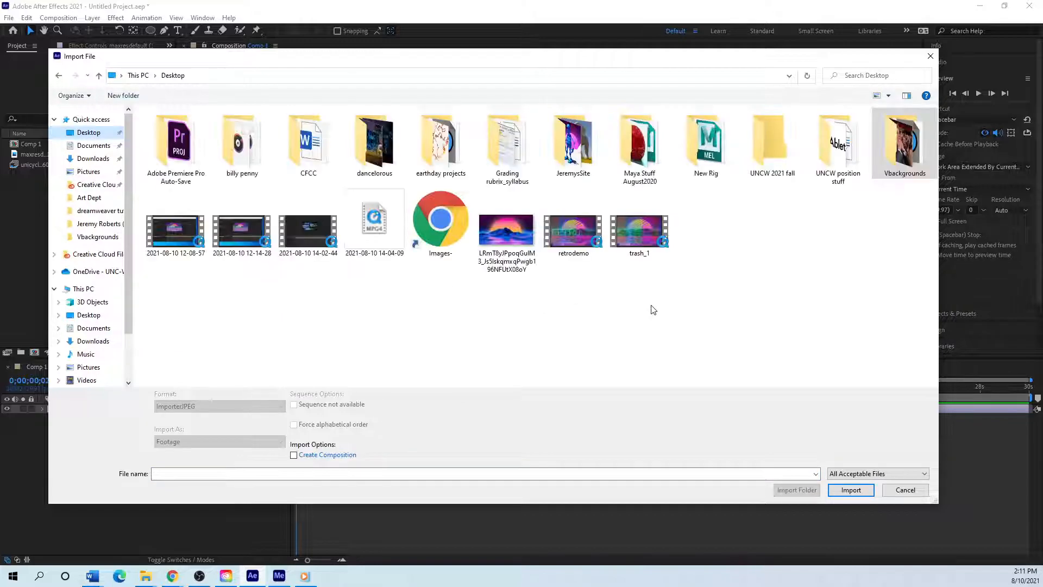
click(593, 170)
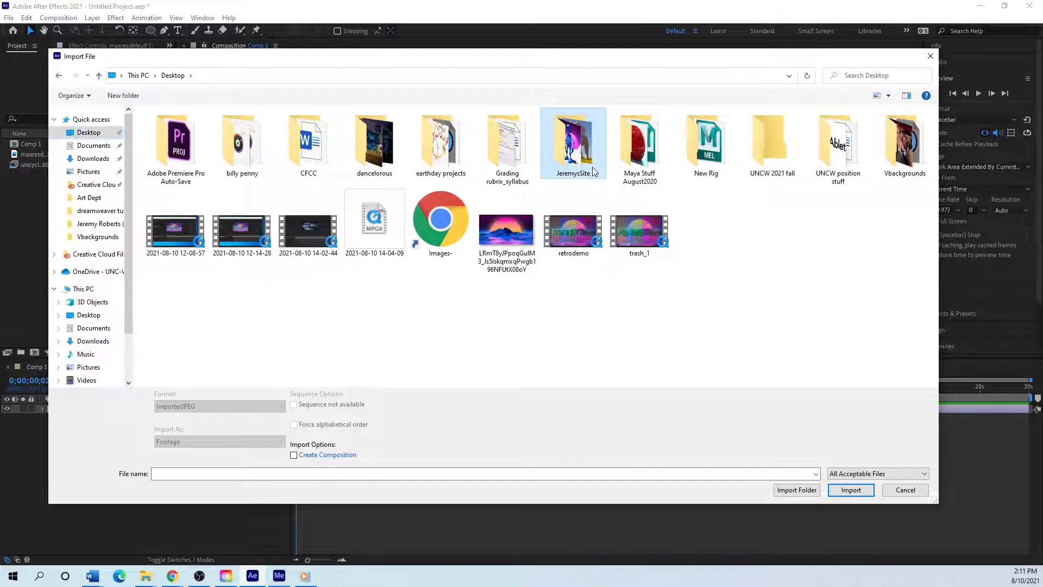
double_click(594, 163)
double_click(507, 144)
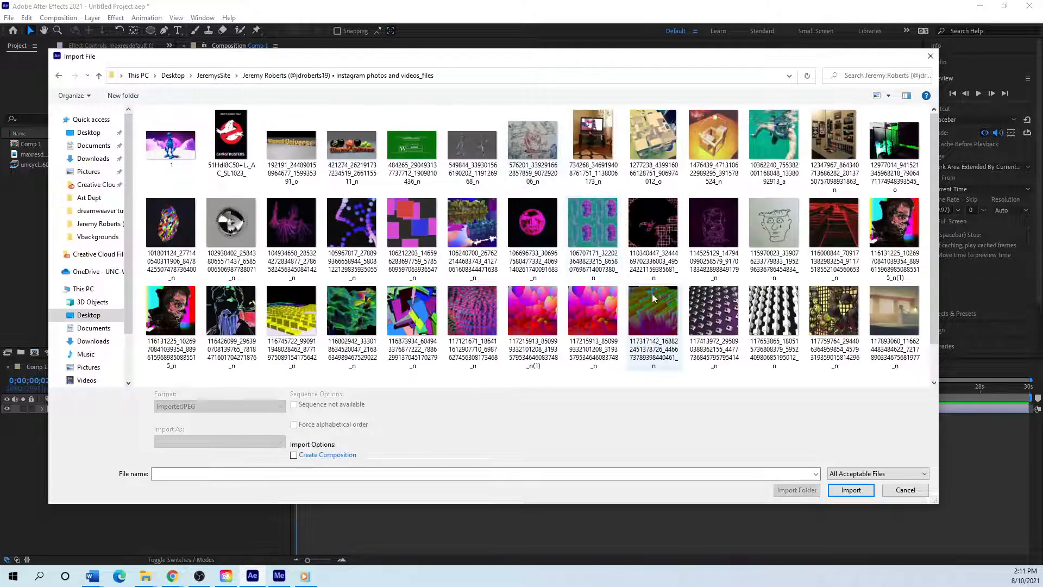
scroll(651, 296, down, 1)
click(774, 360)
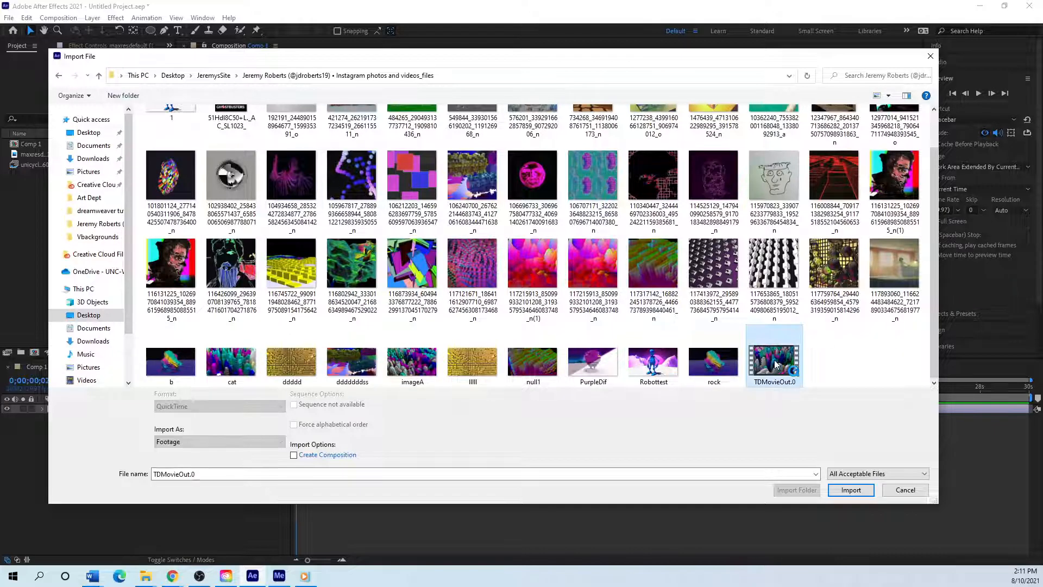
click(851, 490)
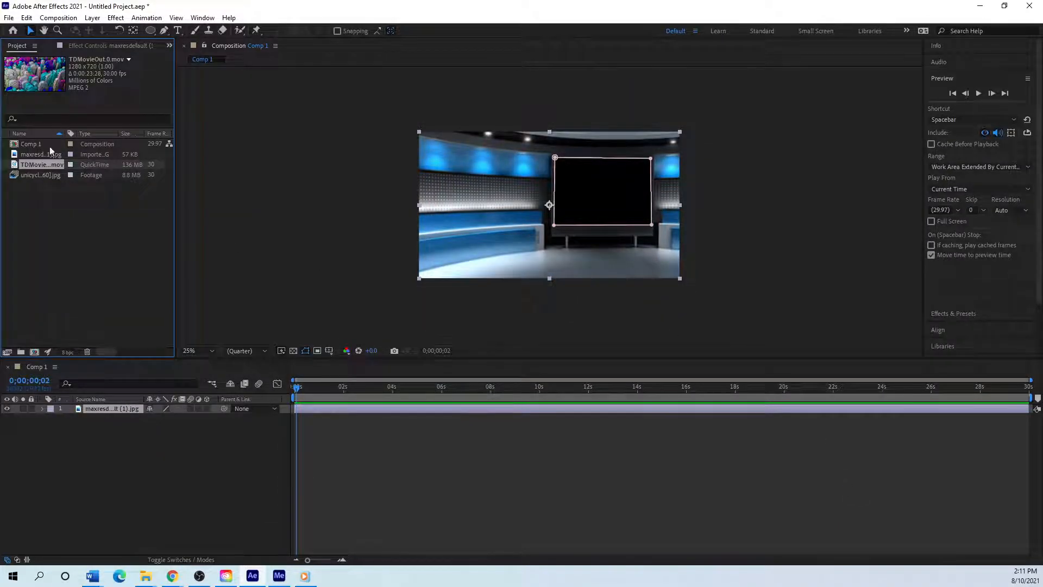
- Add TDMovieOut.0.mov to the Comp 1 timeline and stack it above the studio layer
drag(30, 163, 54, 419)
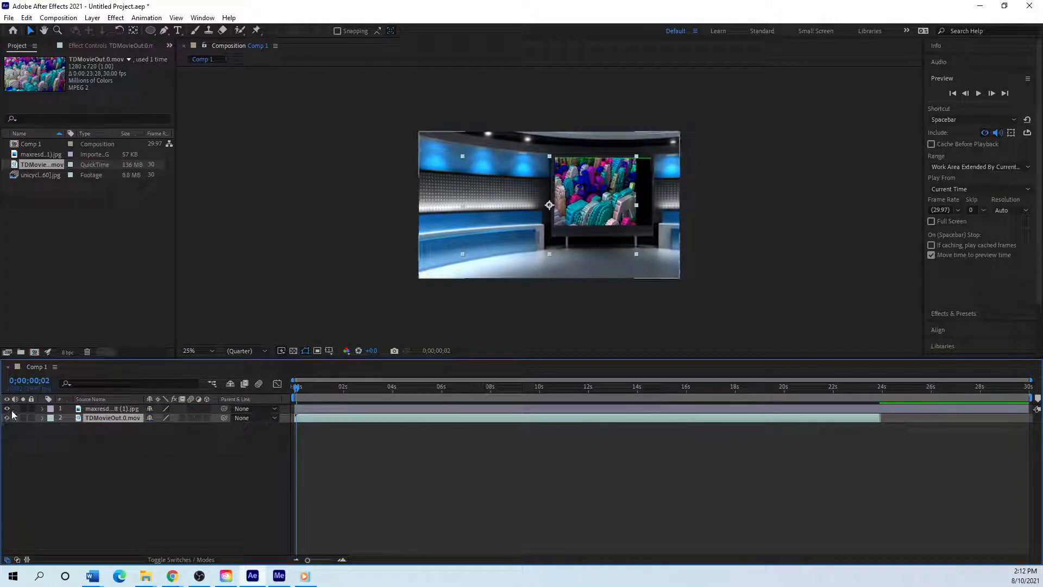
drag(109, 418, 106, 407)
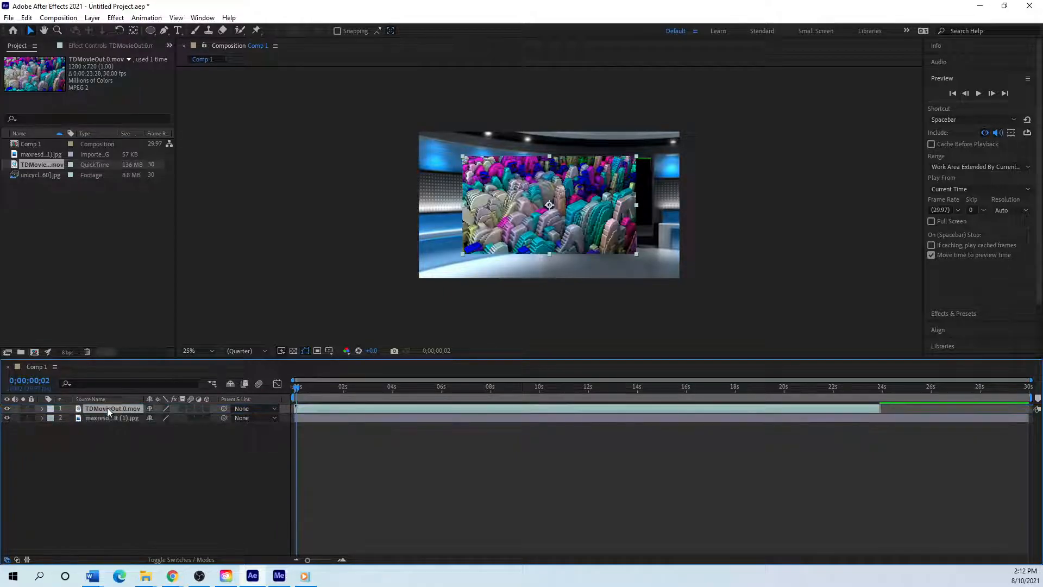
- Move the video over the studio's screen, undoing a trial downscale, and put its layer beneath the studio layer
drag(520, 204, 552, 195)
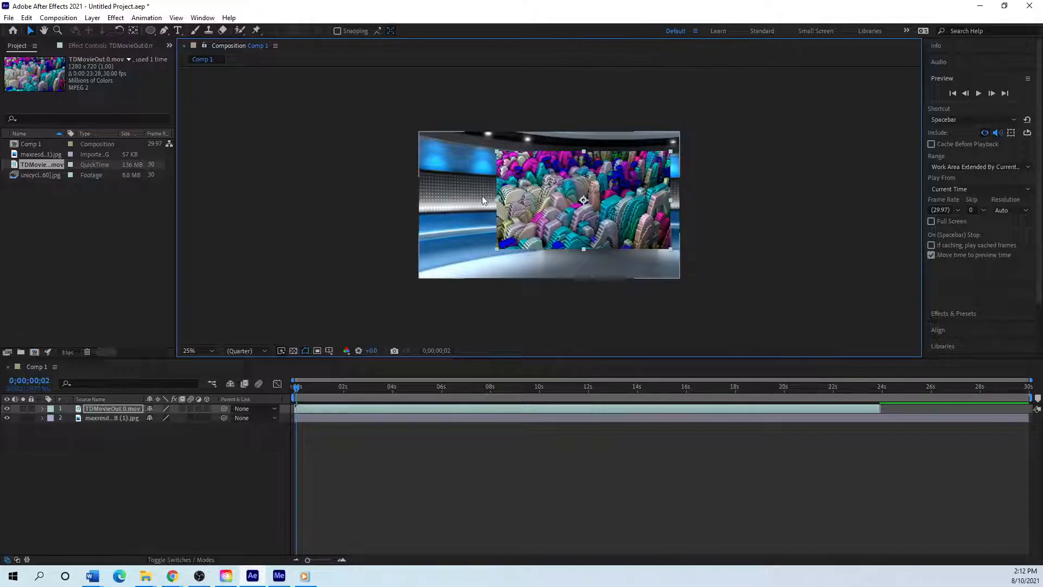
drag(494, 154, 527, 169)
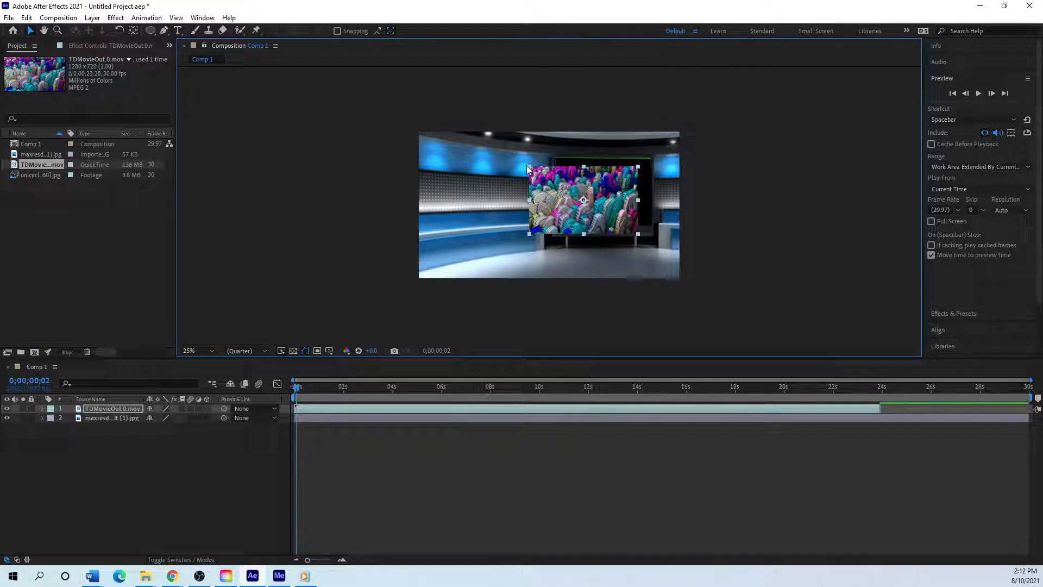
key(ctrl+z)
mouse_move(544, 174)
mouse_down()
mouse_move(554, 190)
mouse_move(535, 183)
mouse_up()
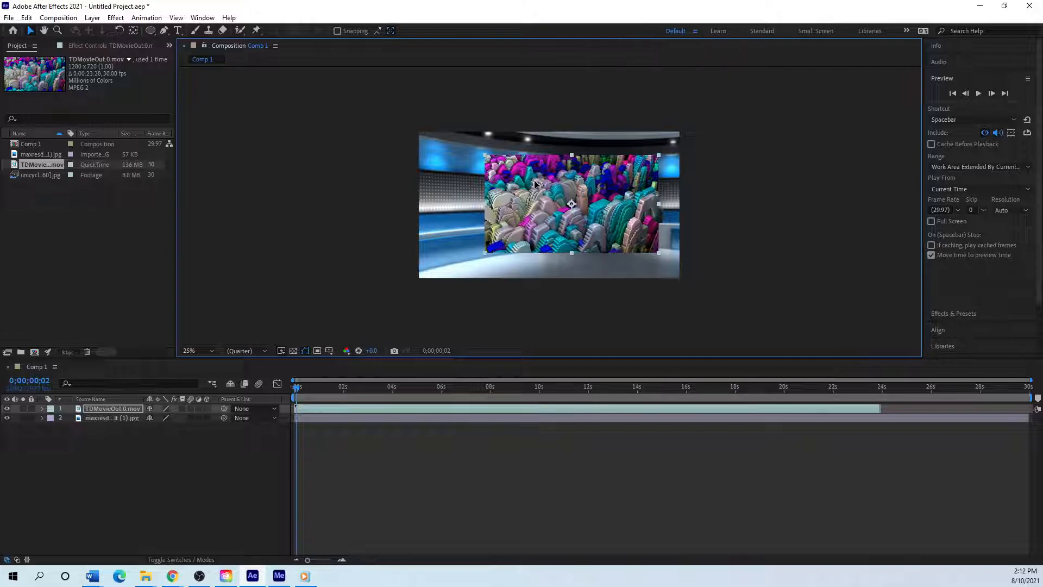
drag(101, 408, 98, 422)
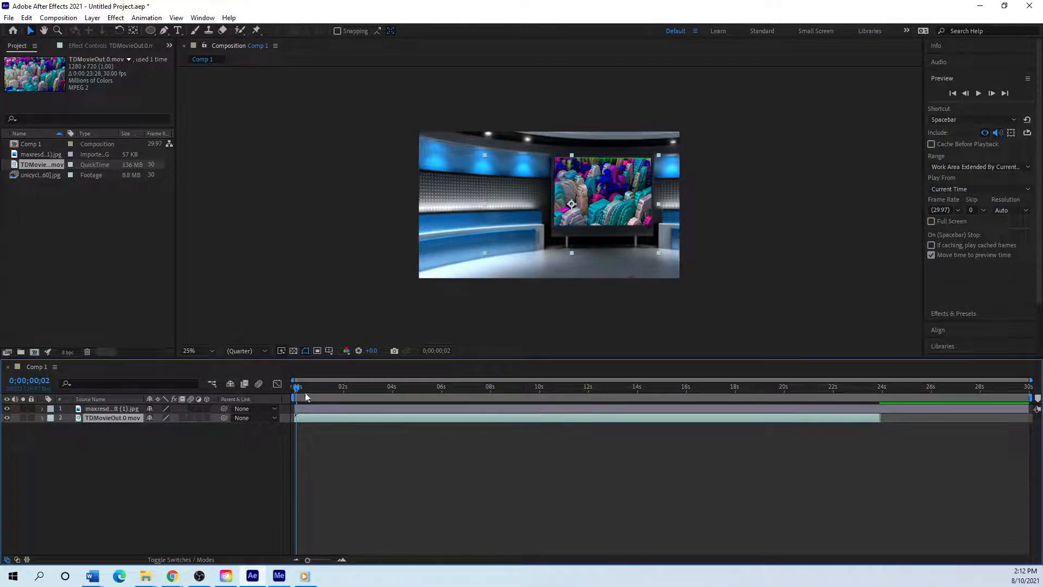
- Return the playhead to 0;00;00;00 and shift the video so it is better centred behind the screen cutout
drag(297, 386, 278, 400)
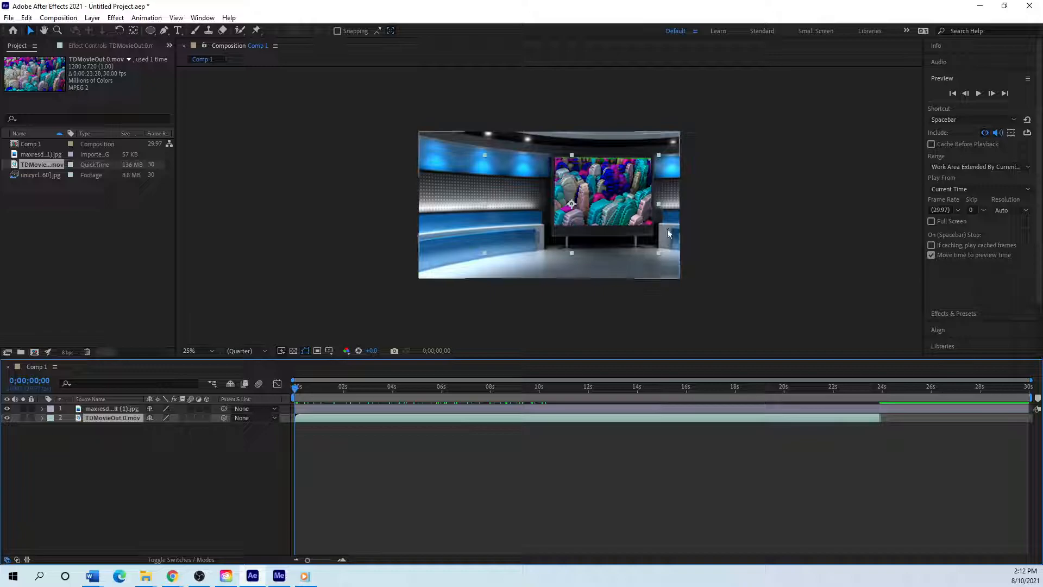
mouse_move(597, 177)
mouse_down()
mouse_move(612, 165)
mouse_move(612, 175)
mouse_up()
drag(673, 154, 673, 154)
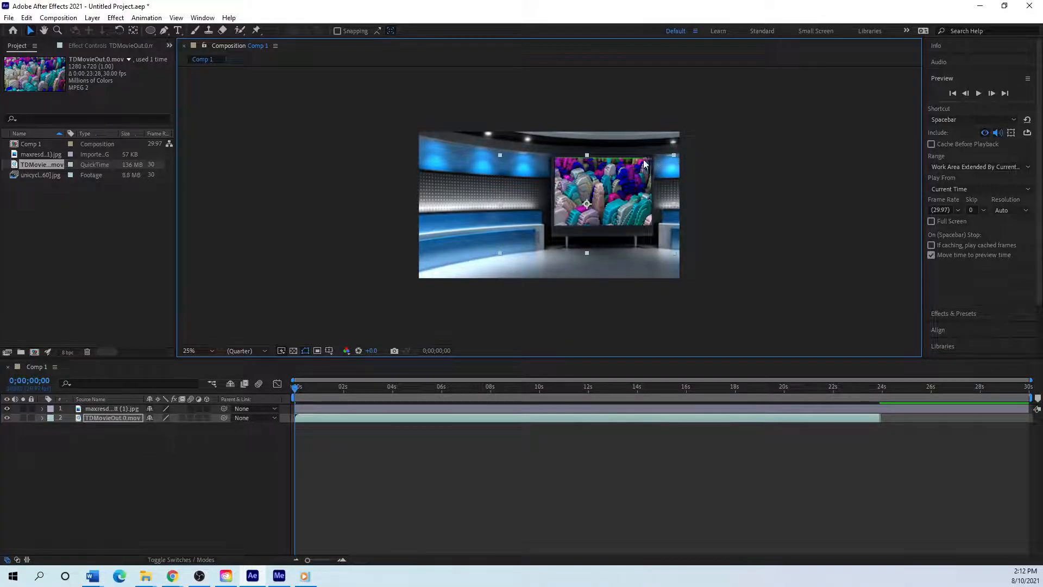
mouse_move(594, 194)
mouse_down()
mouse_move(612, 171)
mouse_move(594, 183)
mouse_up()
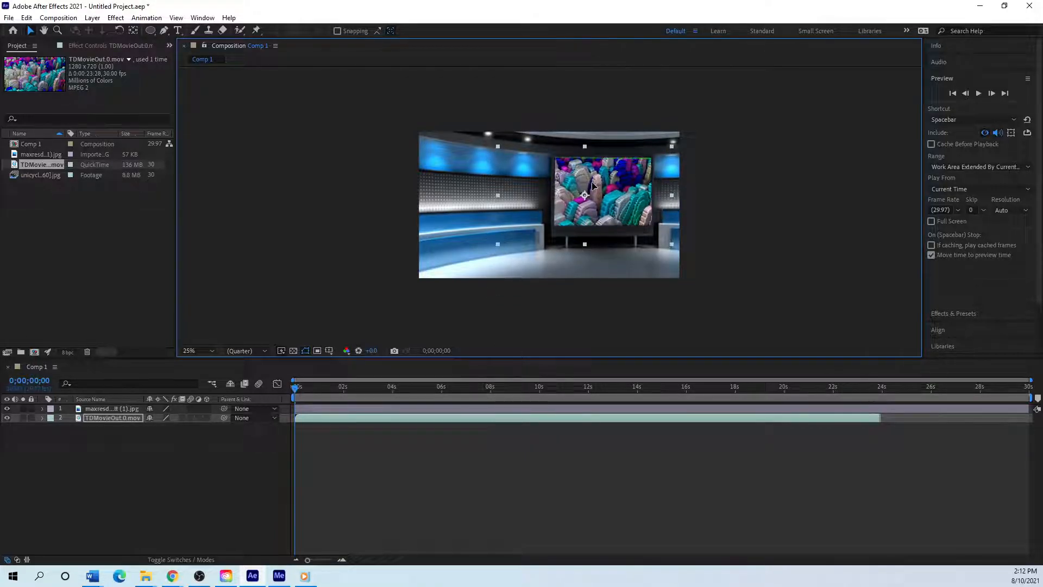
- Move the lower-left point of the studio layer's Mask 1 slightly downward and collapse the layer's properties
click(100, 410)
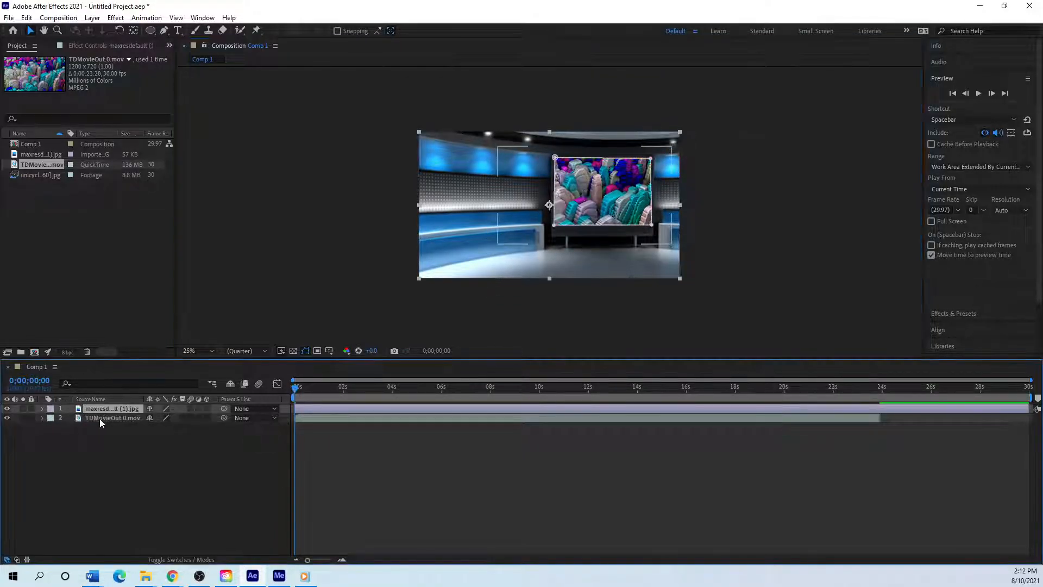
click(41, 408)
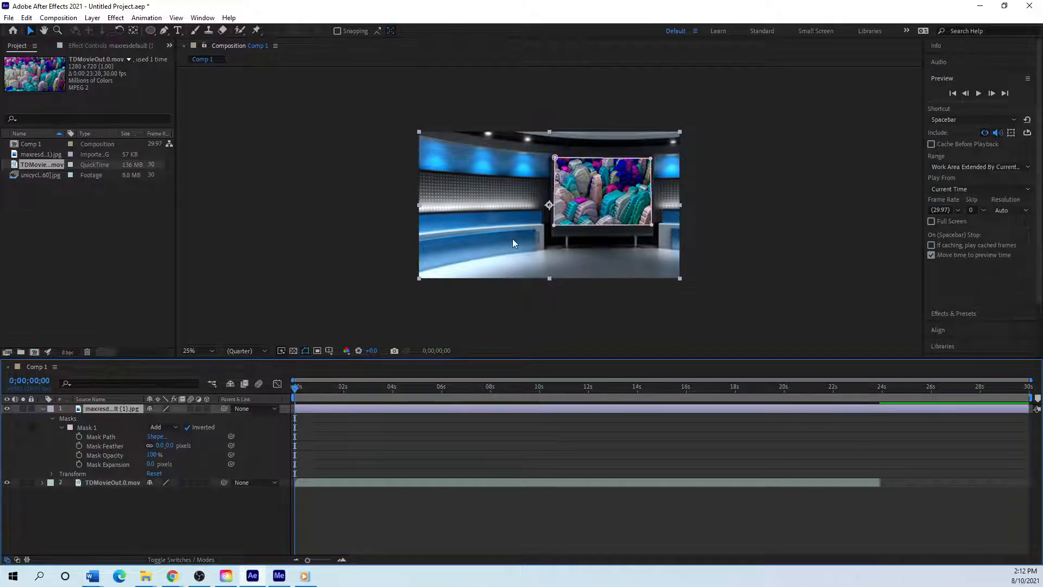
mouse_move(554, 225)
mouse_down()
mouse_move(508, 265)
mouse_move(510, 237)
mouse_move(479, 261)
mouse_move(451, 244)
mouse_move(497, 259)
mouse_move(552, 220)
mouse_move(554, 229)
mouse_up()
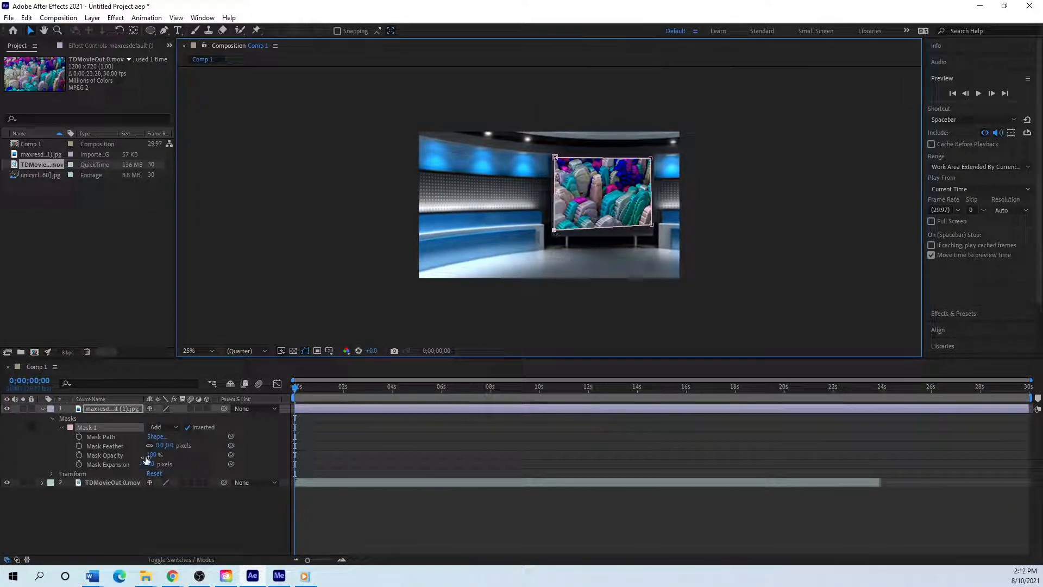
click(52, 419)
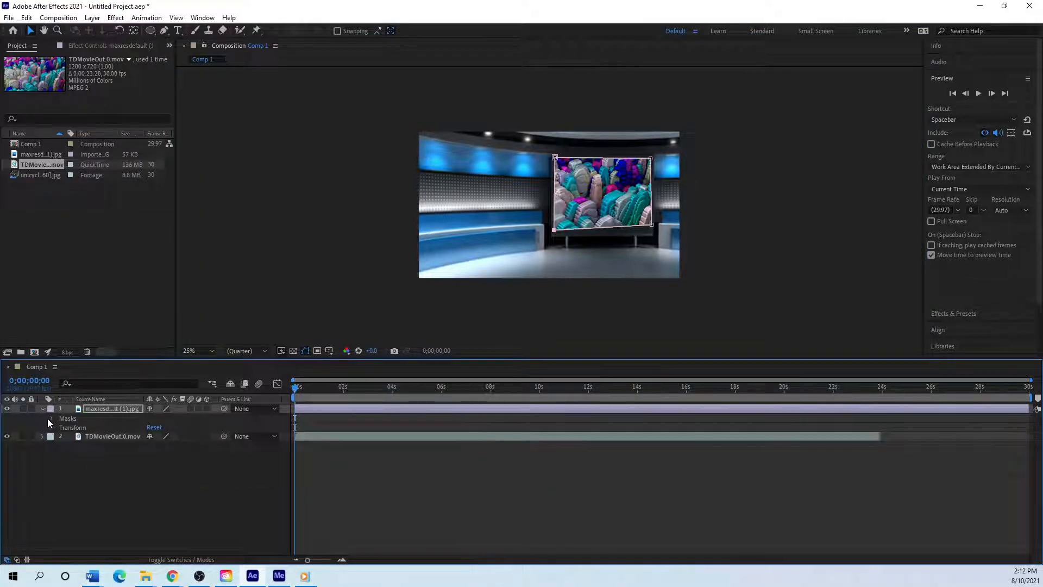
click(51, 418)
click(42, 408)
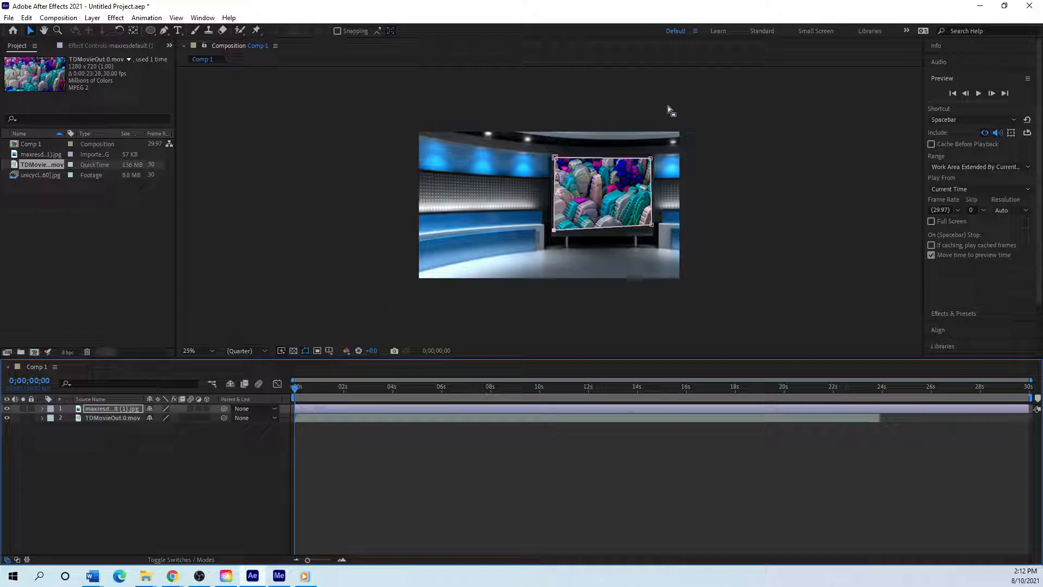
- Set the feather of Mask 1 on the studio layer to 64 pixels
click(579, 201)
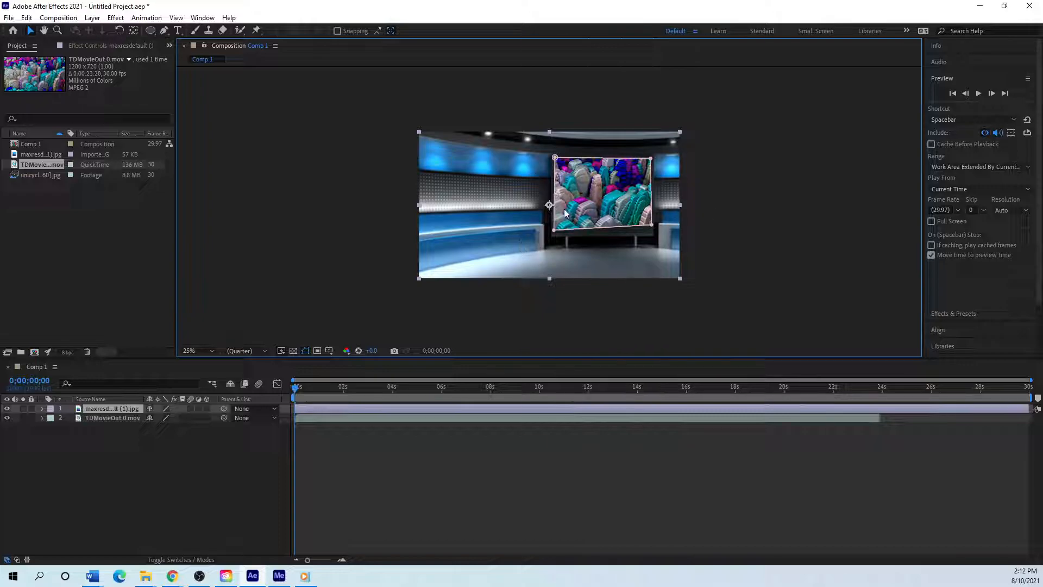
click(42, 409)
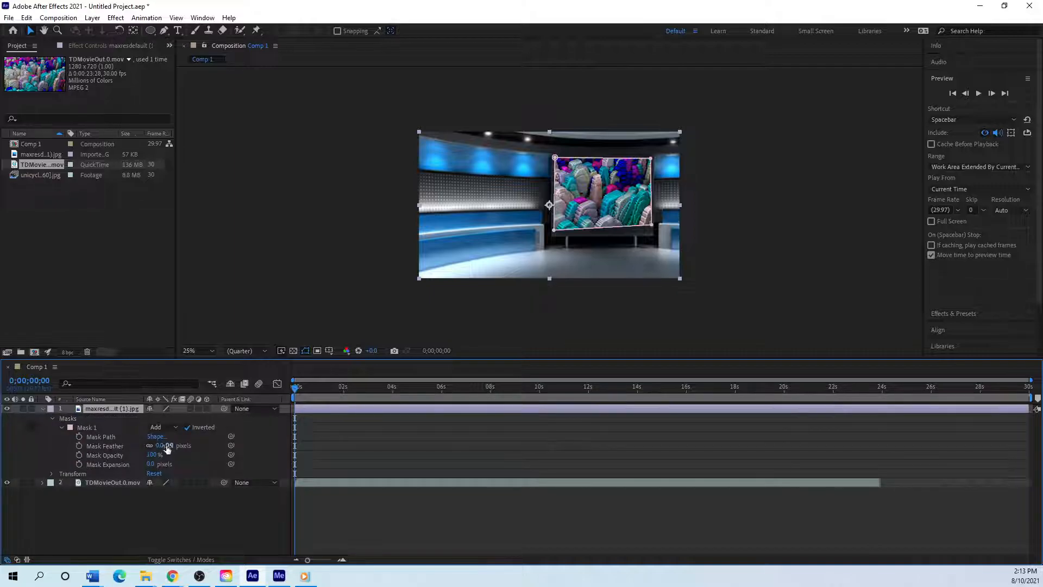
drag(168, 447, 197, 448)
click(552, 255)
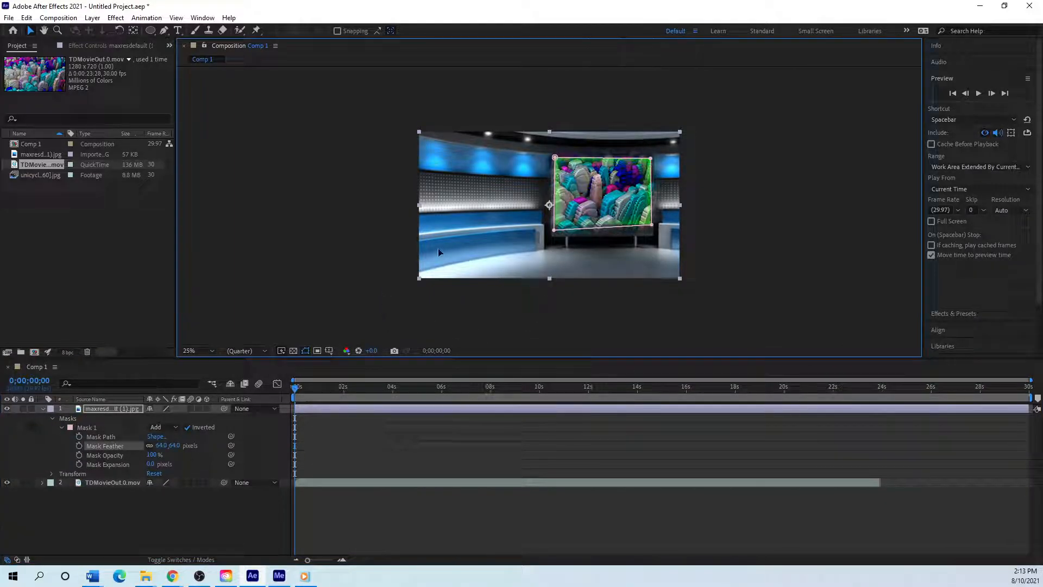
- Try to nudge the TDMovieOut.0 video slightly within the feathered screen opening
click(107, 482)
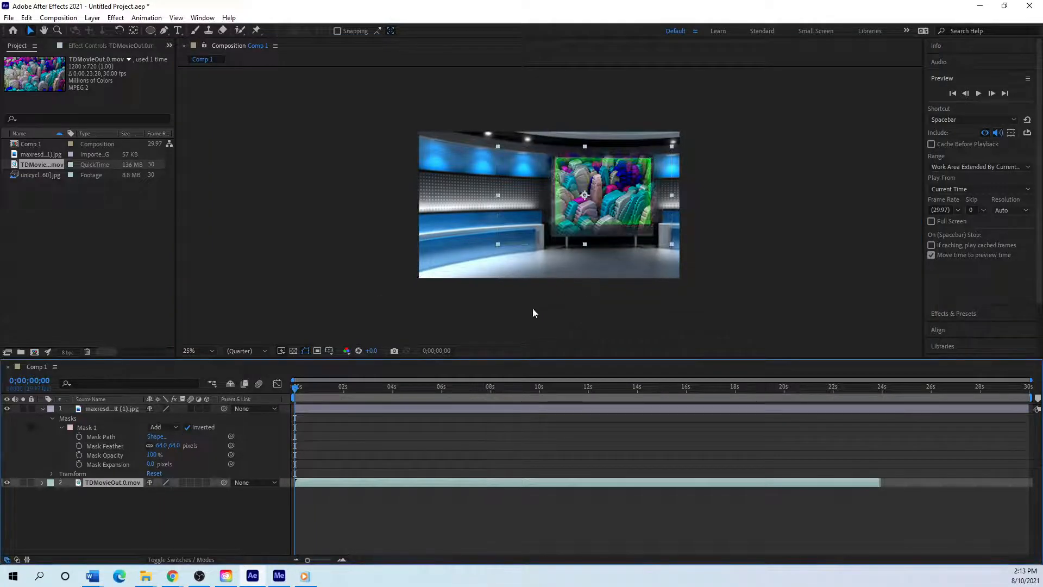
click(584, 207)
mouse_move(624, 179)
mouse_down()
mouse_move(605, 195)
mouse_move(609, 174)
mouse_move(623, 183)
mouse_up()
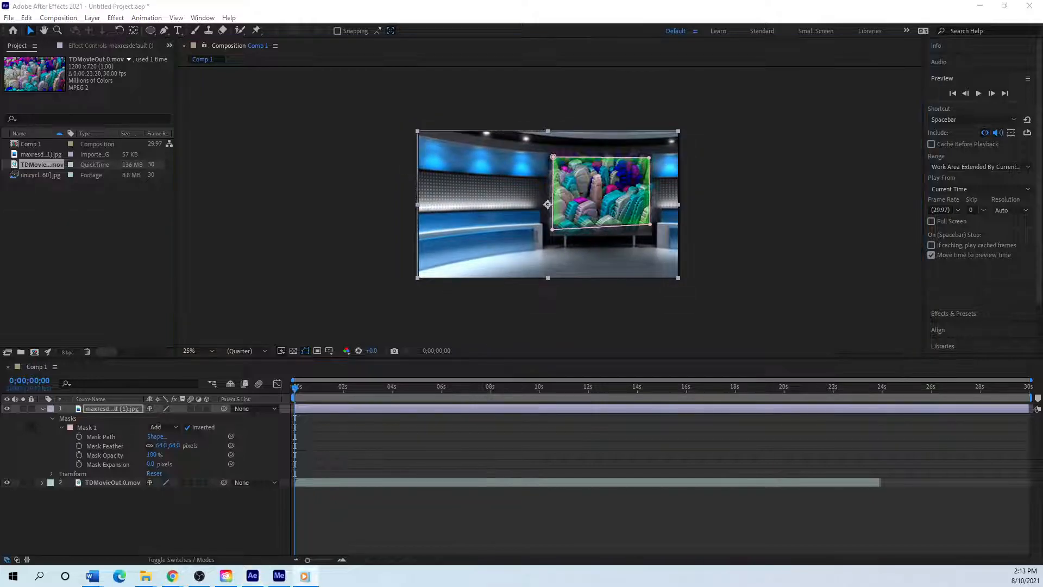
- Switch to the media player to view the CMT stuffN example, and move its window out of the way
click(305, 576)
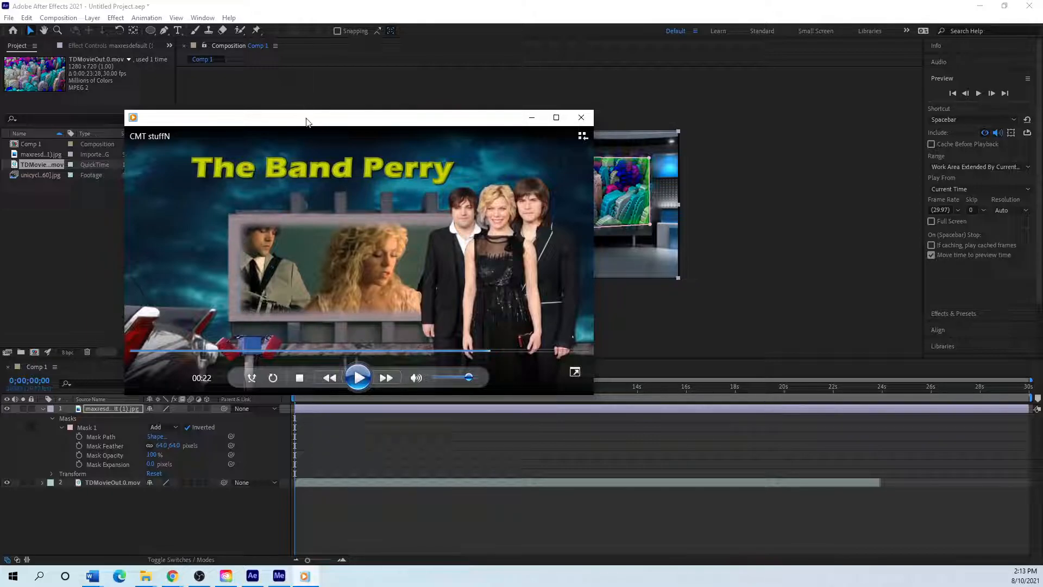
drag(307, 123, 0, 184)
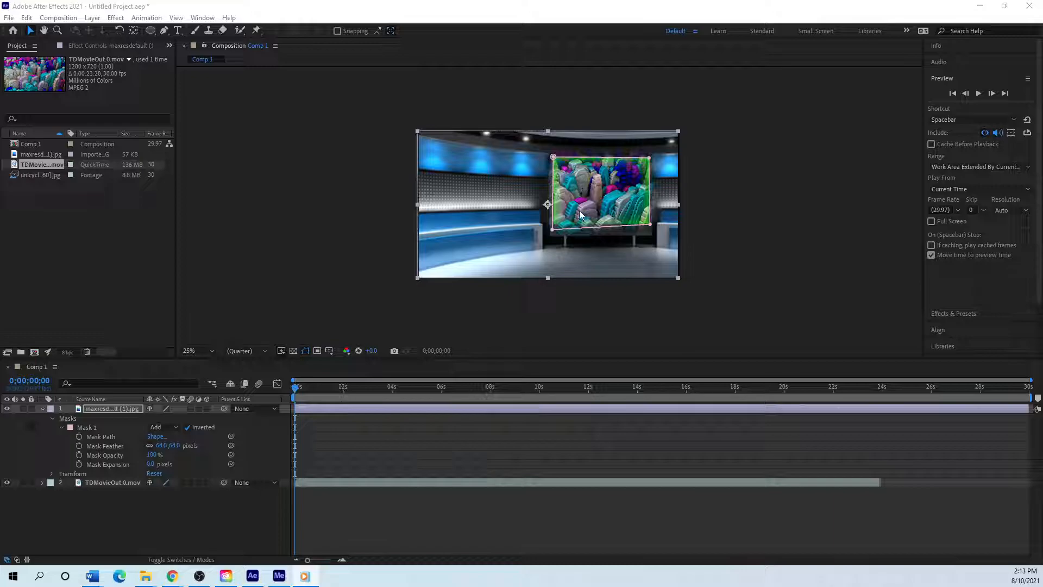
- Delete the masked studio layer and add an unmasked maxresdefault (1).jpg above the video layer in Comp 1
click(53, 418)
key(Delete)
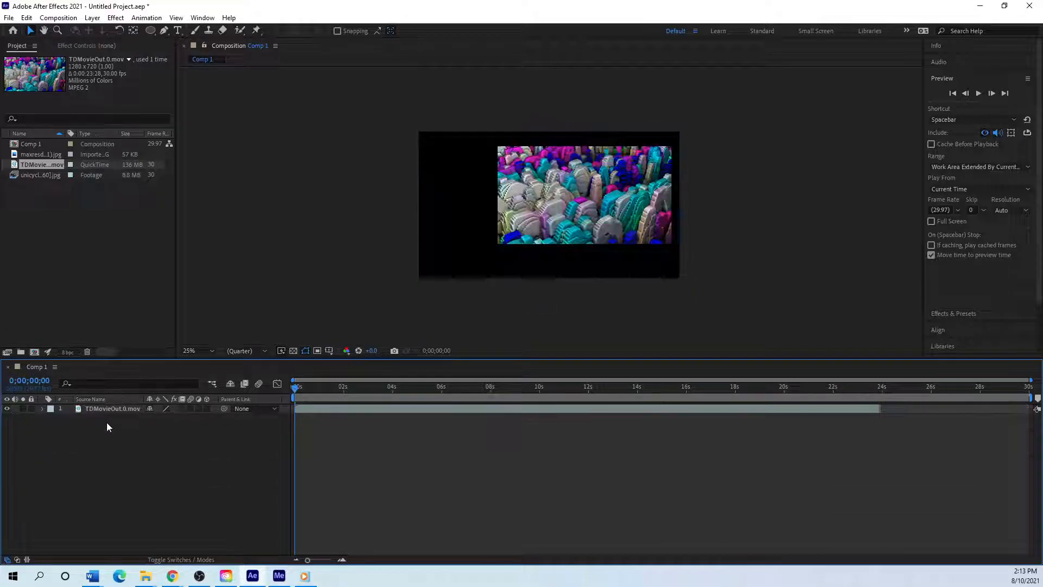
click(314, 484)
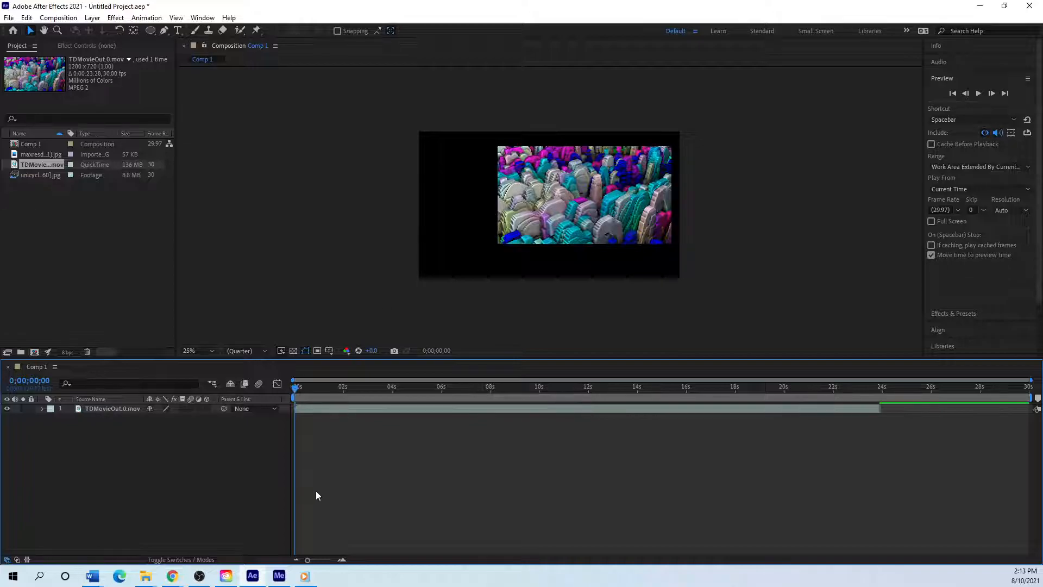
drag(28, 154, 93, 408)
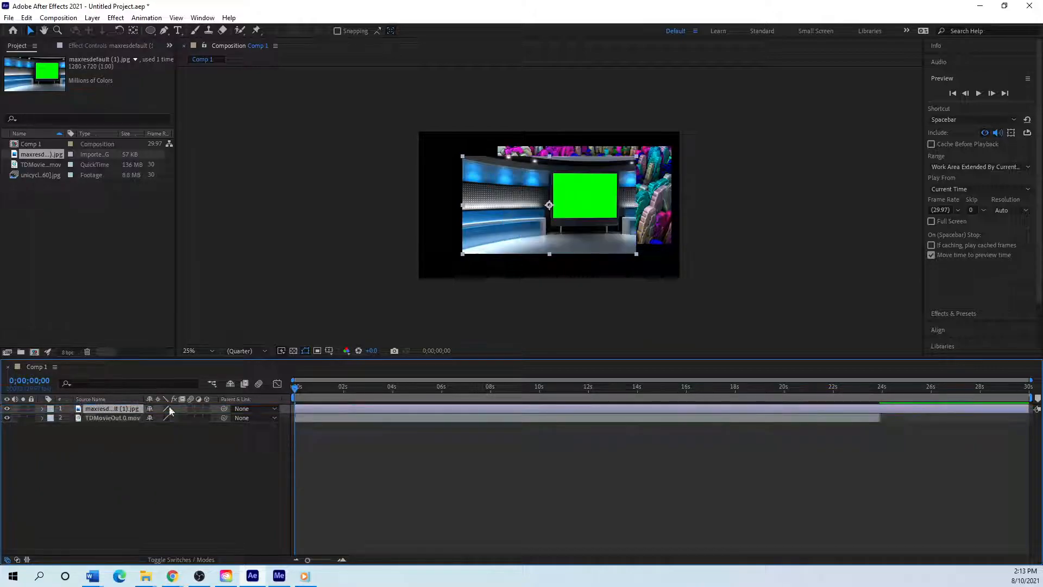
- Scale the studio image up proportionally until it covers the whole composition frame, and deselect it
click(461, 155)
click(474, 158)
click(429, 143)
click(464, 172)
drag(461, 157, 417, 135)
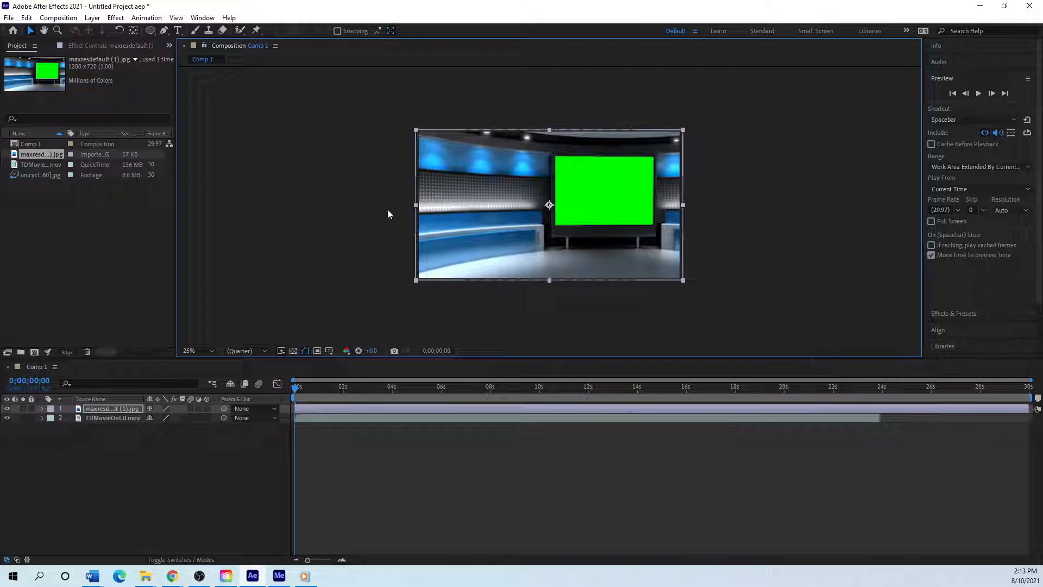
click(177, 495)
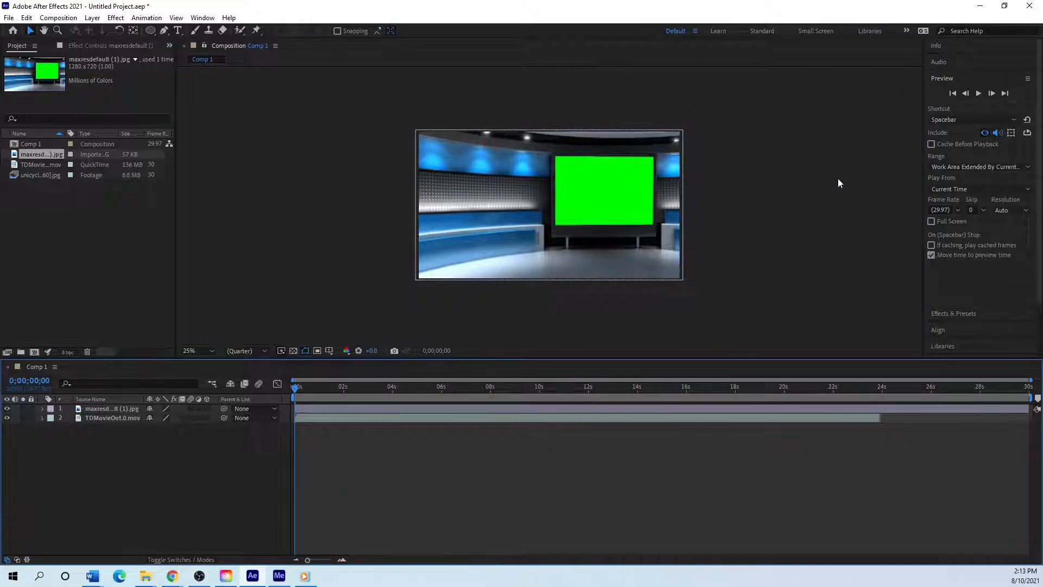
- Search the effects for "key" and apply Keylight (1.2) to the maxresdefault (1).jpg studio layer
click(954, 120)
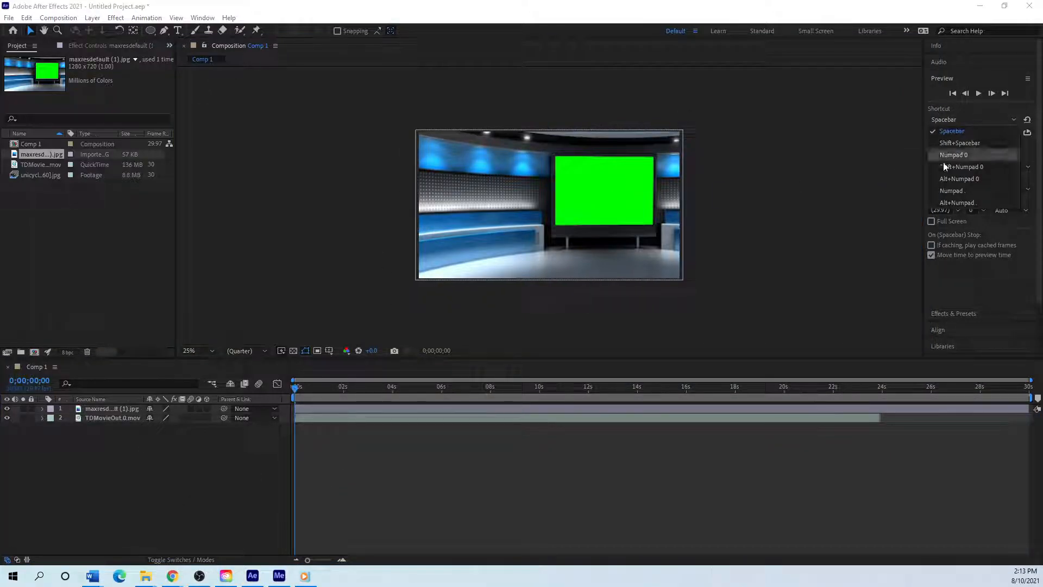
click(954, 313)
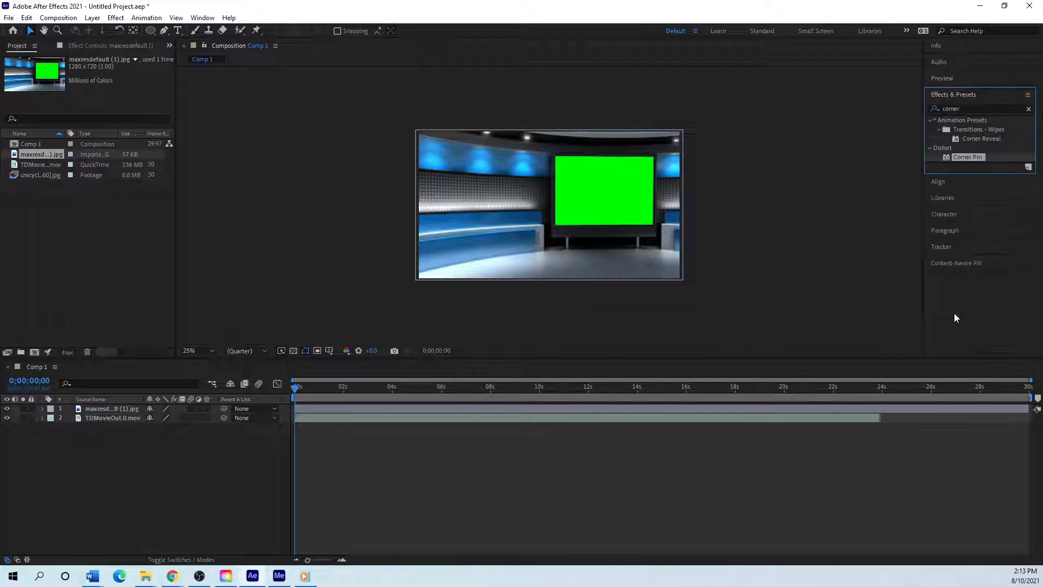
click(115, 18)
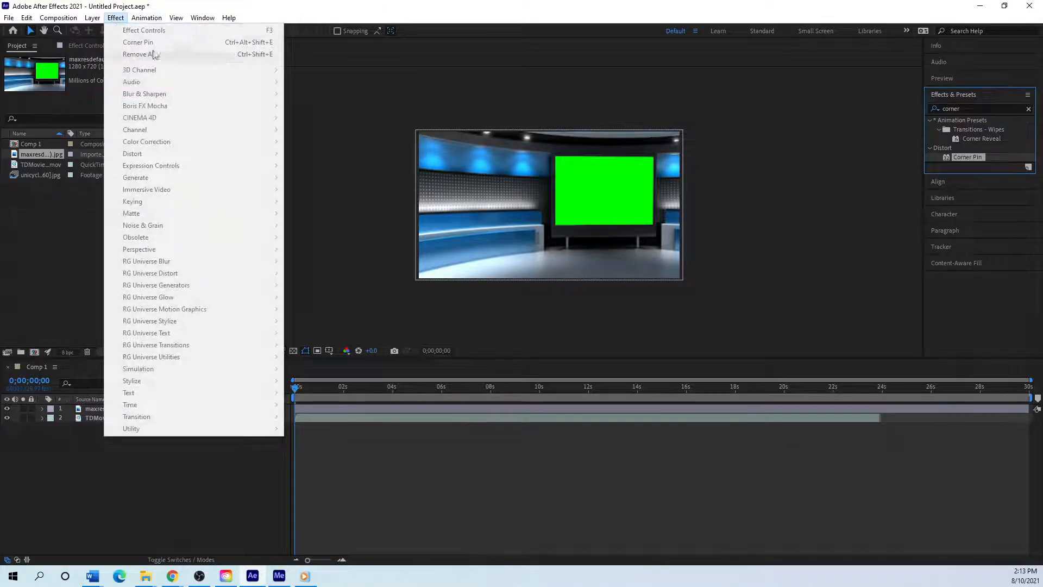
click(357, 222)
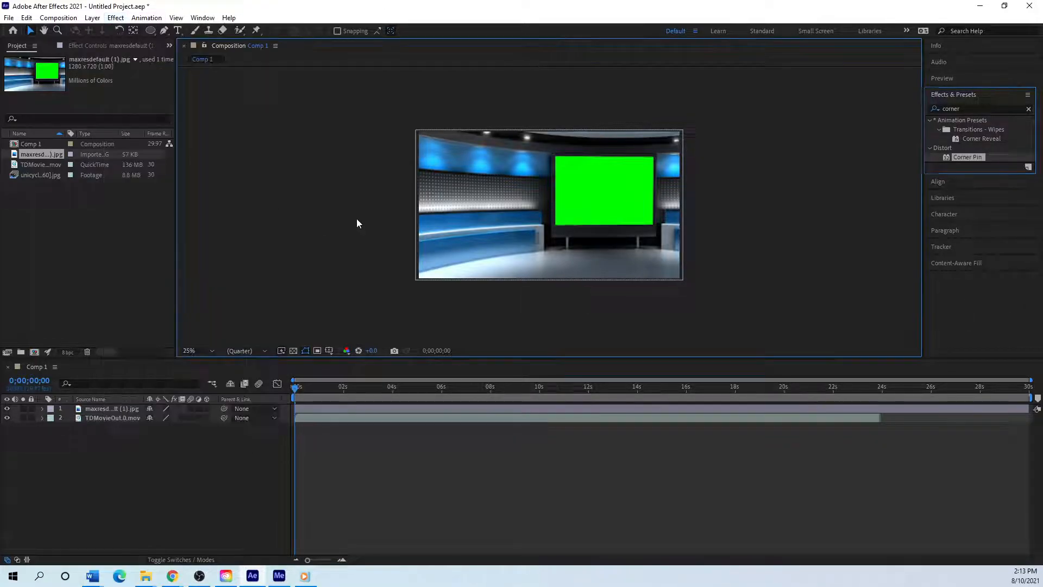
click(96, 408)
click(96, 415)
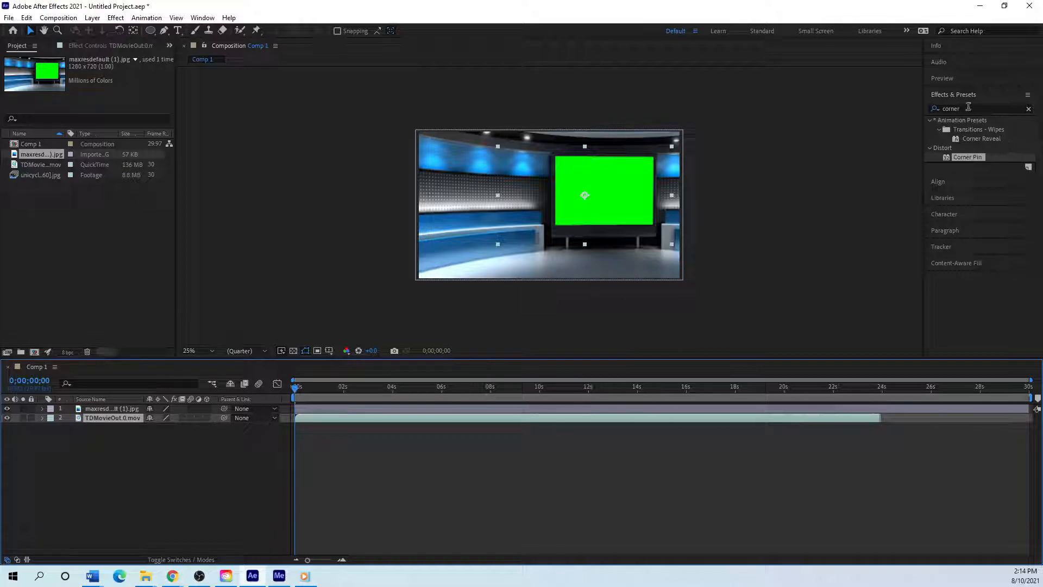
drag(967, 107, 939, 108)
text(key)
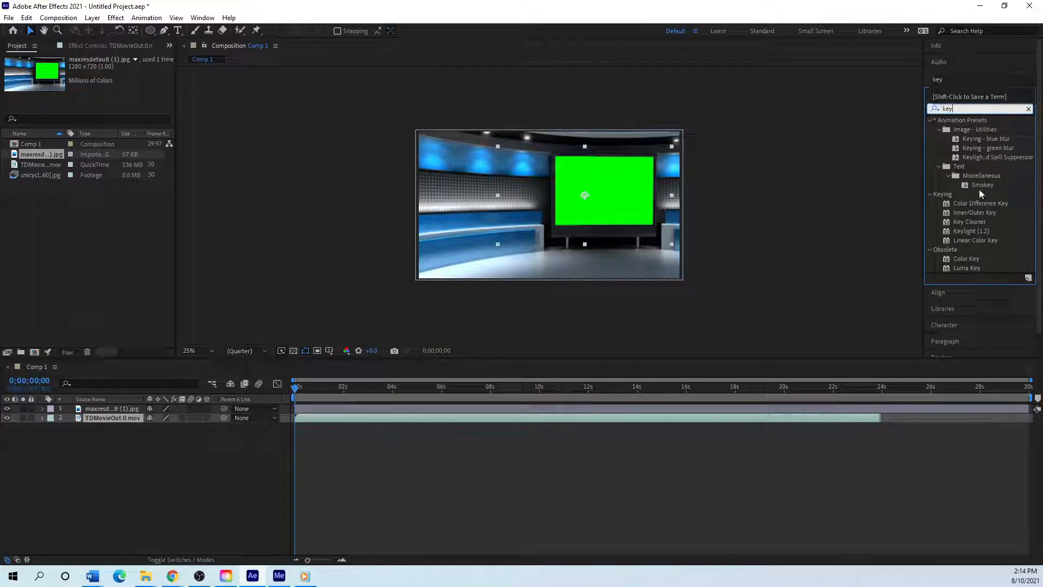
click(974, 230)
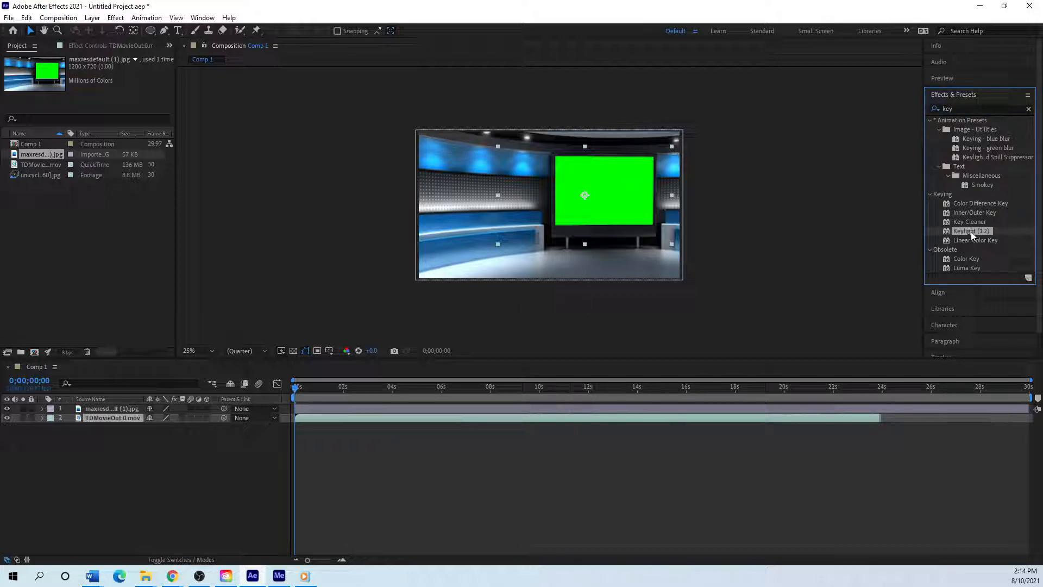
drag(970, 231, 121, 408)
click(95, 411)
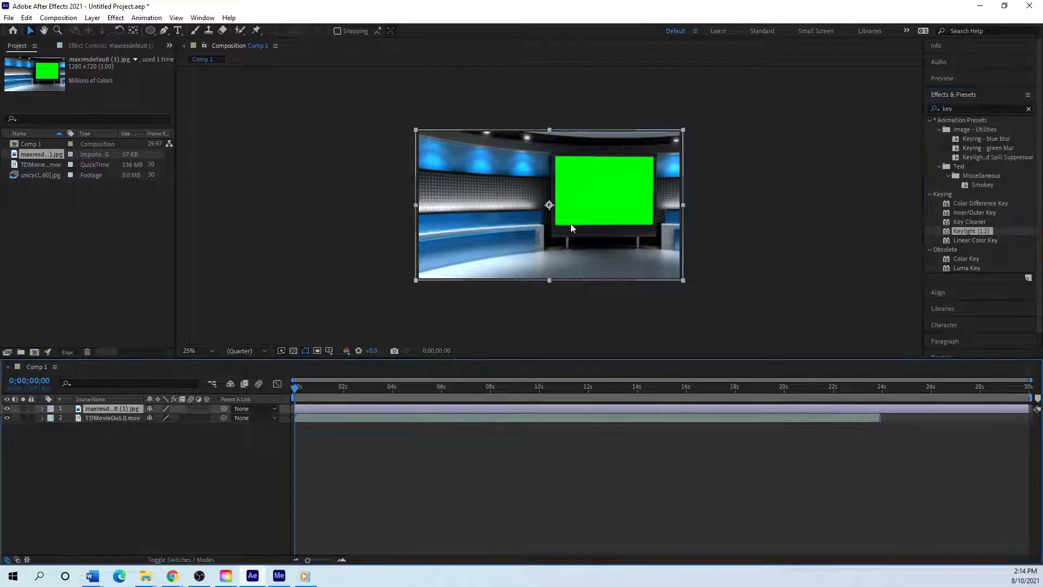
double_click(960, 231)
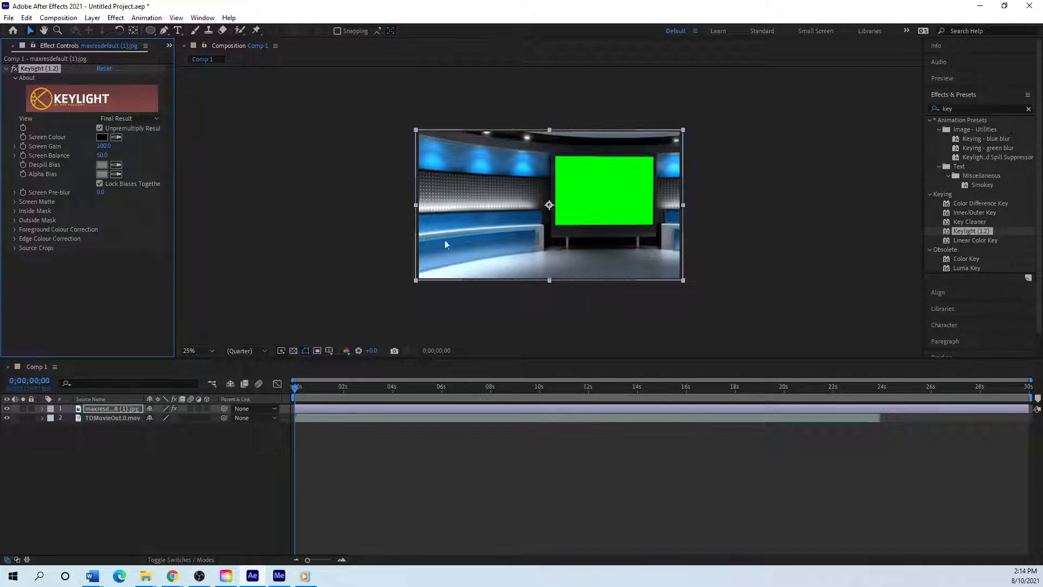
- Sample the green of the studio screen as Keylight's Screen Colour, and deselect the layer
click(116, 137)
click(610, 171)
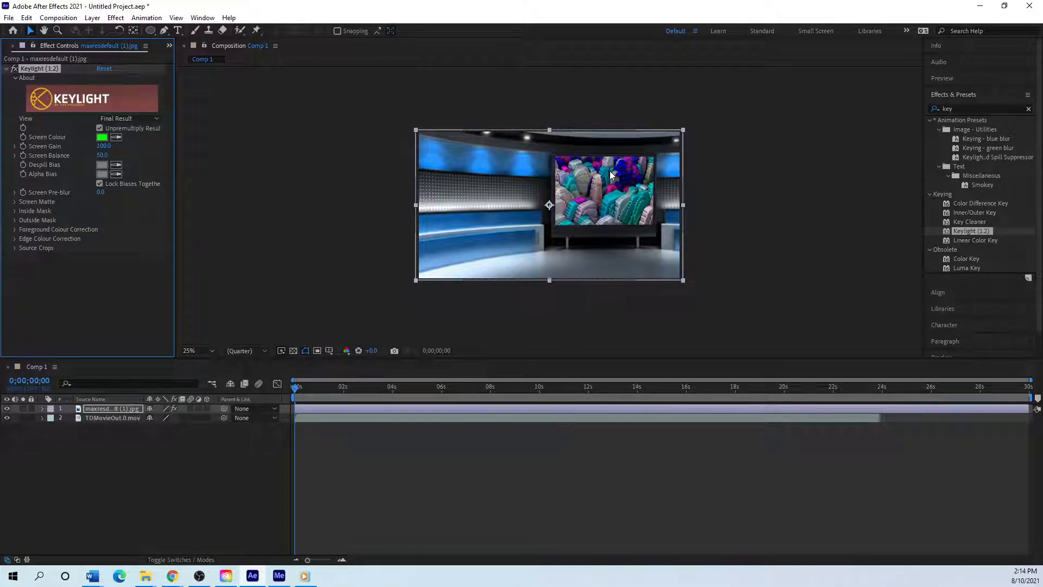
click(167, 453)
- Scrub the start of the keyed composition and examine the studio layer's Keylight (1.2) settings and both layers' properties in the timeline
click(97, 417)
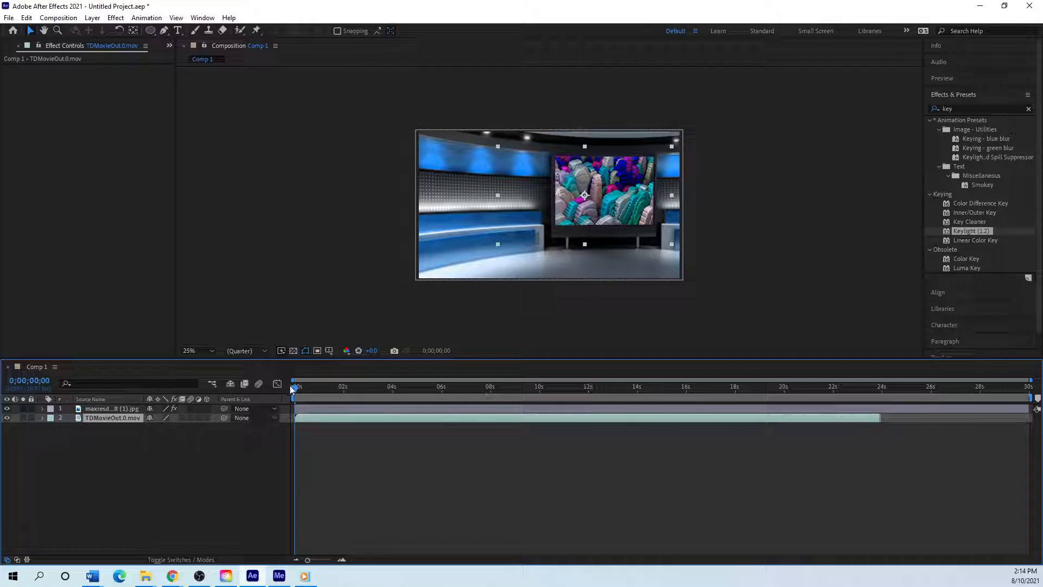
drag(297, 387, 283, 407)
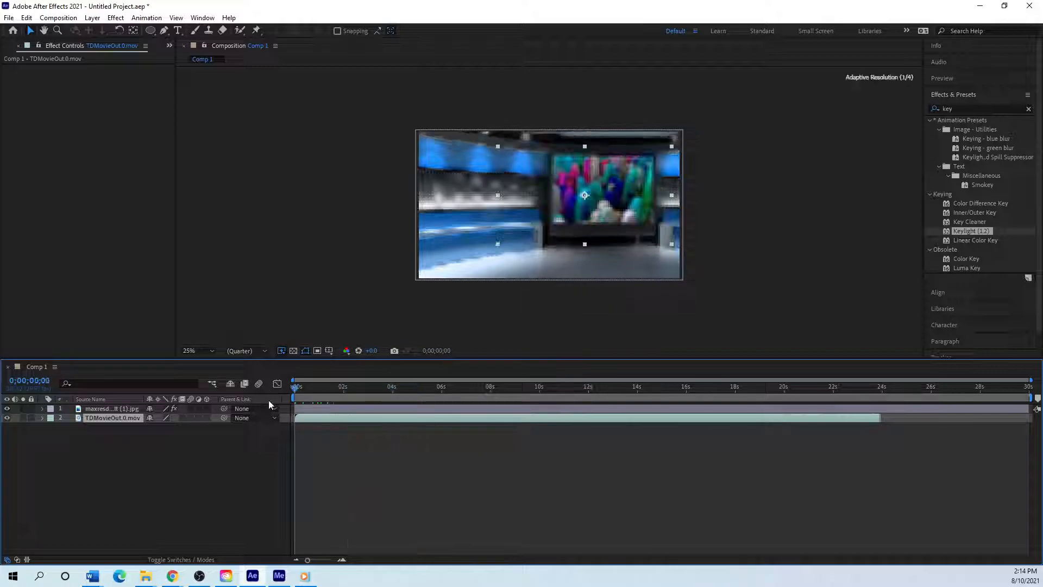
click(42, 417)
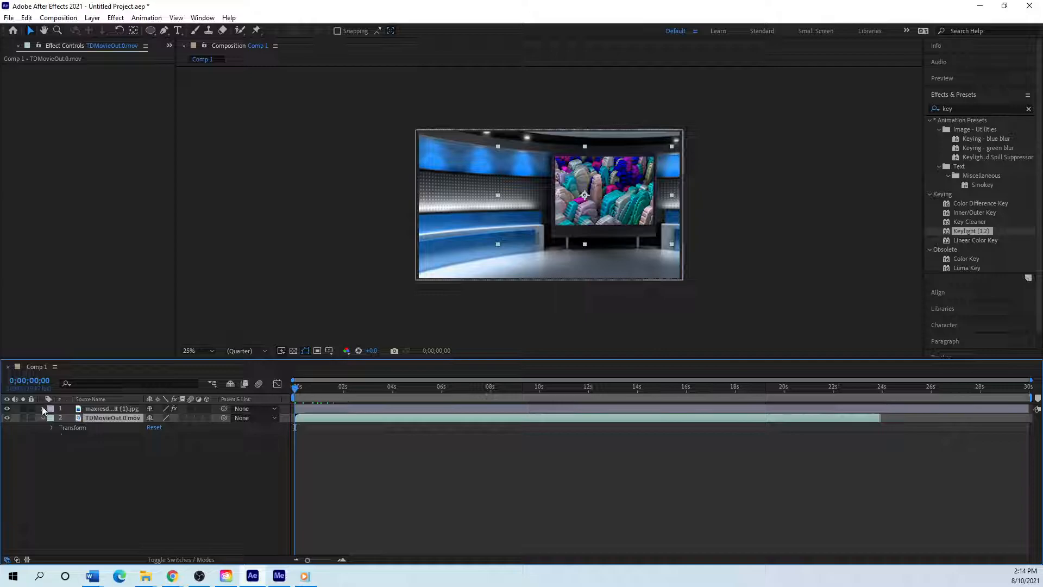
click(42, 408)
click(53, 417)
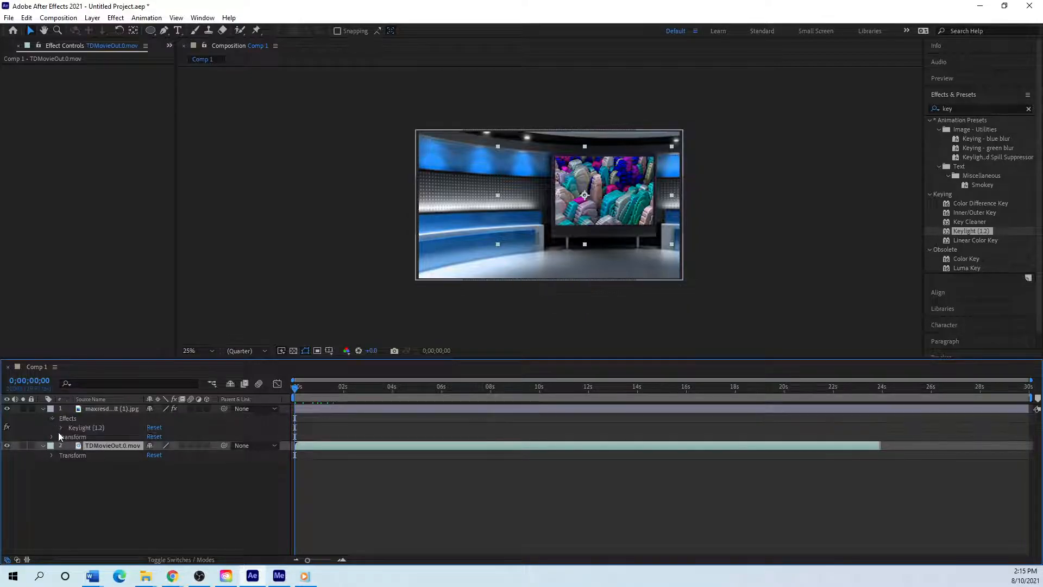
click(60, 427)
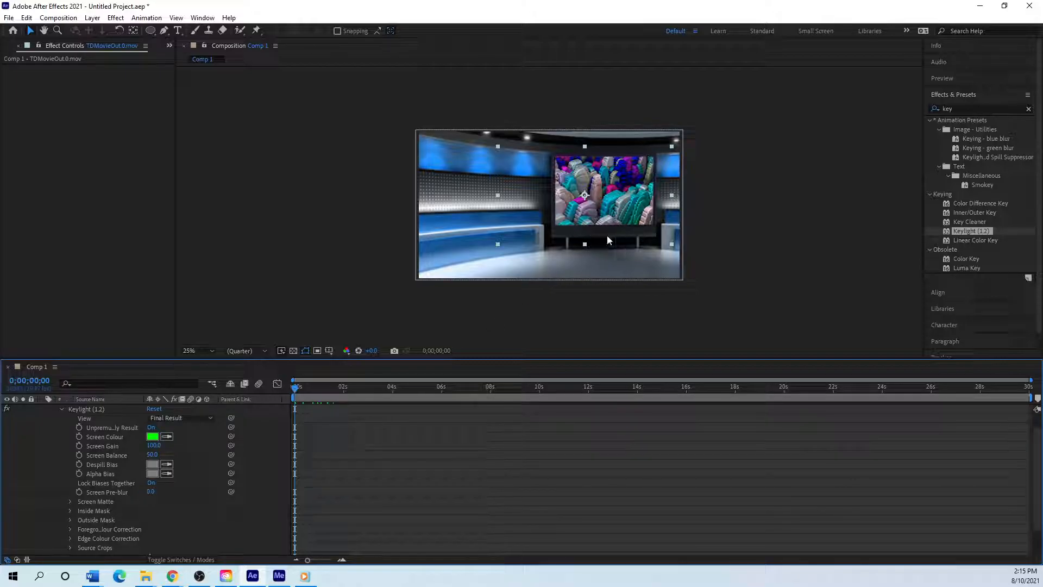
click(62, 409)
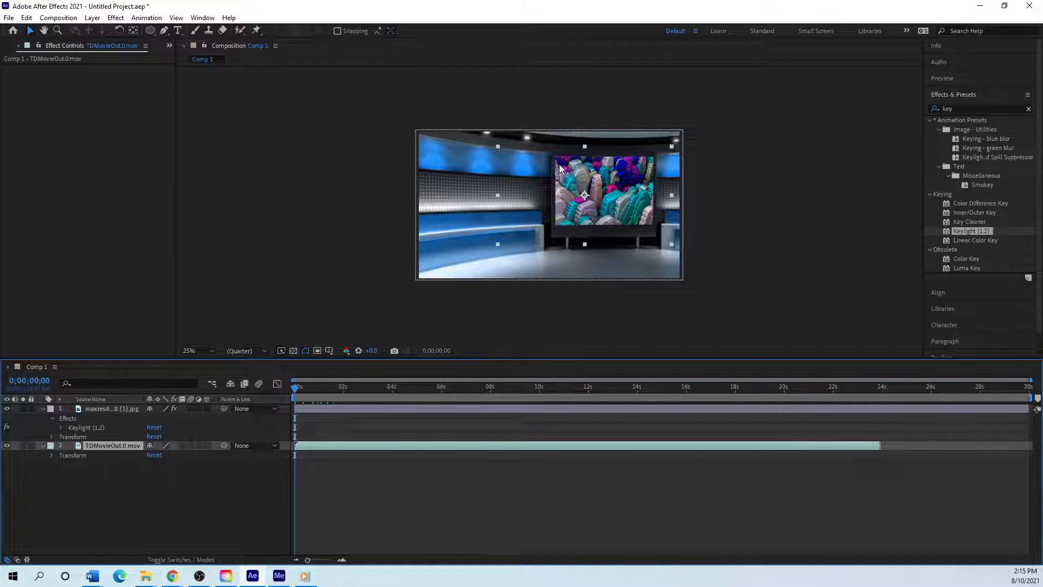
click(79, 455)
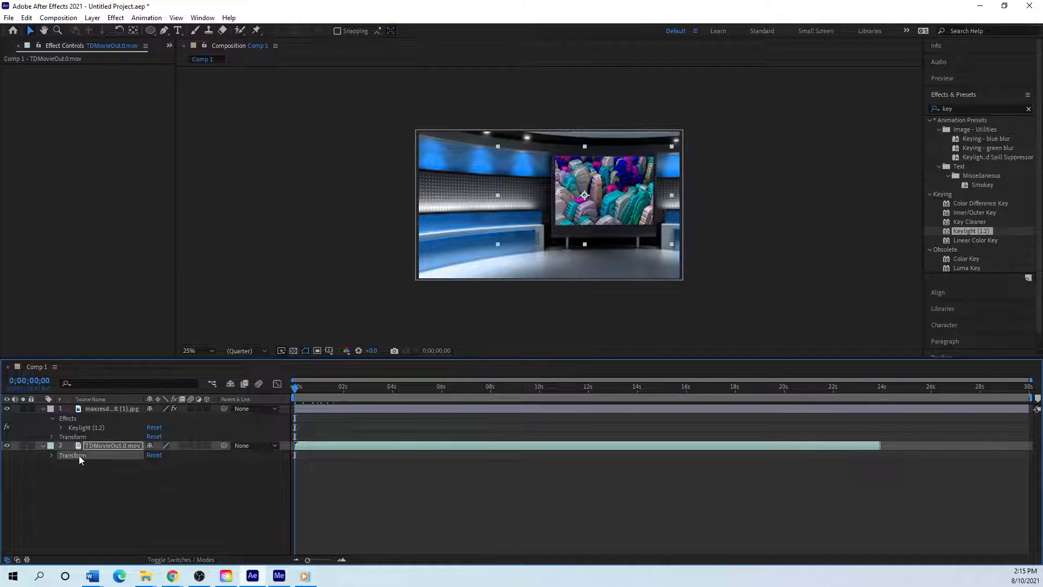
click(103, 476)
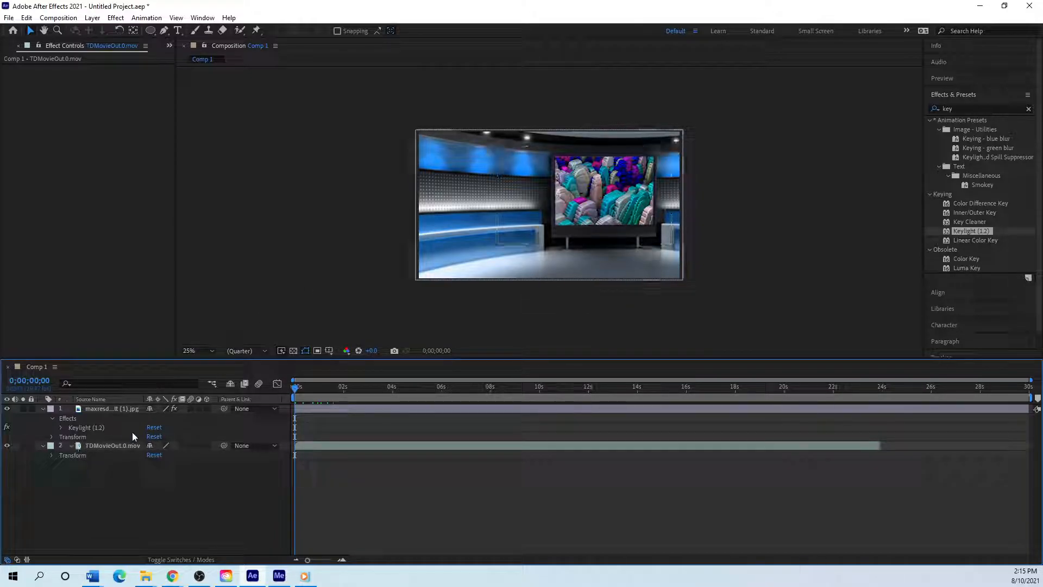
- Scale the TDMovieOut.0.mov layer down and position it roughly over the keyed-out studio screen
click(108, 447)
drag(501, 145, 536, 161)
drag(594, 181, 623, 175)
- Search the effects for "corn" and apply Corner Pin to the TDMovieOut.0.mov layer
drag(960, 106, 935, 112)
text(corn)
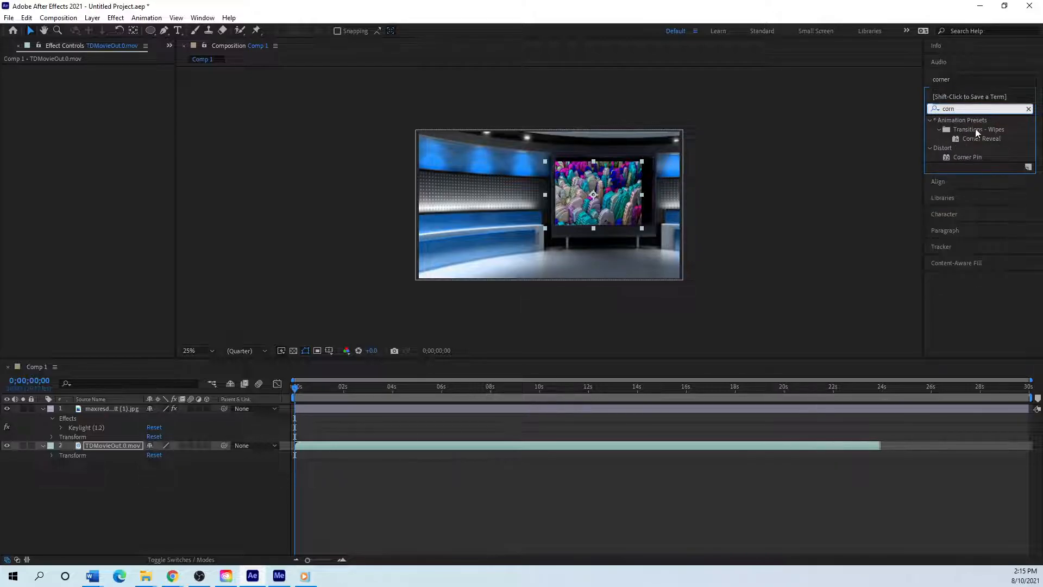
click(966, 157)
drag(965, 156, 102, 445)
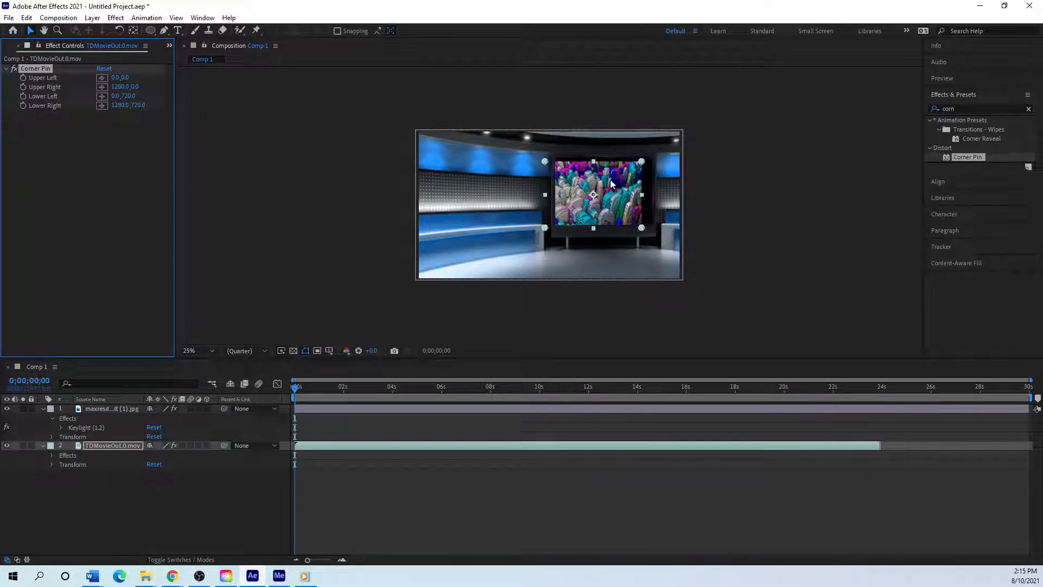
- Fit the video's Corner Pin to the screen: upper corners about (86, -94) and (1460, -53), lower corners about (144, 773) and (1460, 714)
drag(641, 161, 651, 156)
drag(545, 161, 556, 156)
drag(653, 159, 655, 157)
drag(642, 228, 657, 230)
drag(547, 229, 601, 261)
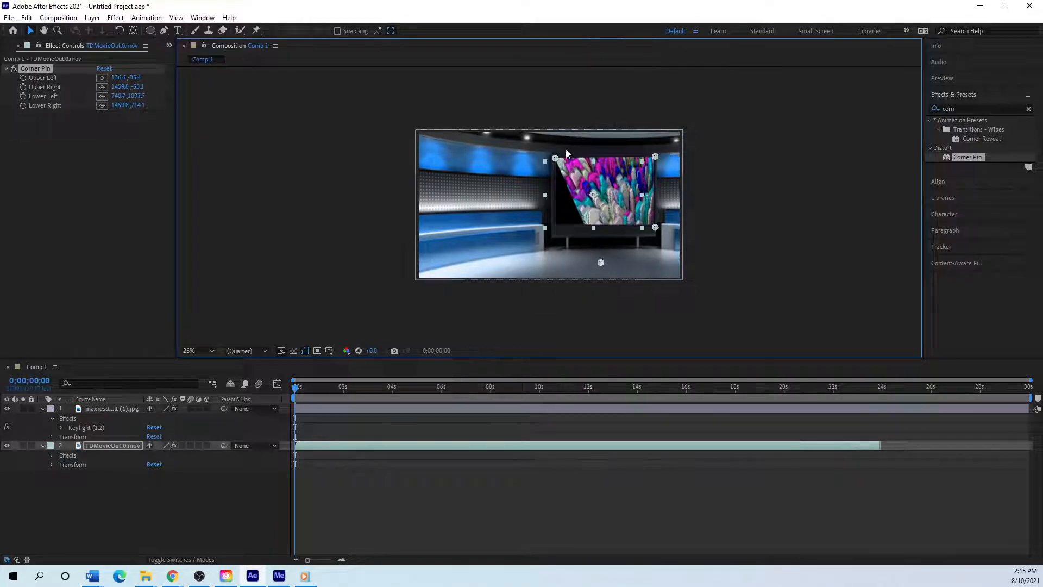
mouse_move(554, 158)
mouse_down()
mouse_move(599, 151)
mouse_move(549, 153)
mouse_up()
drag(601, 264, 556, 232)
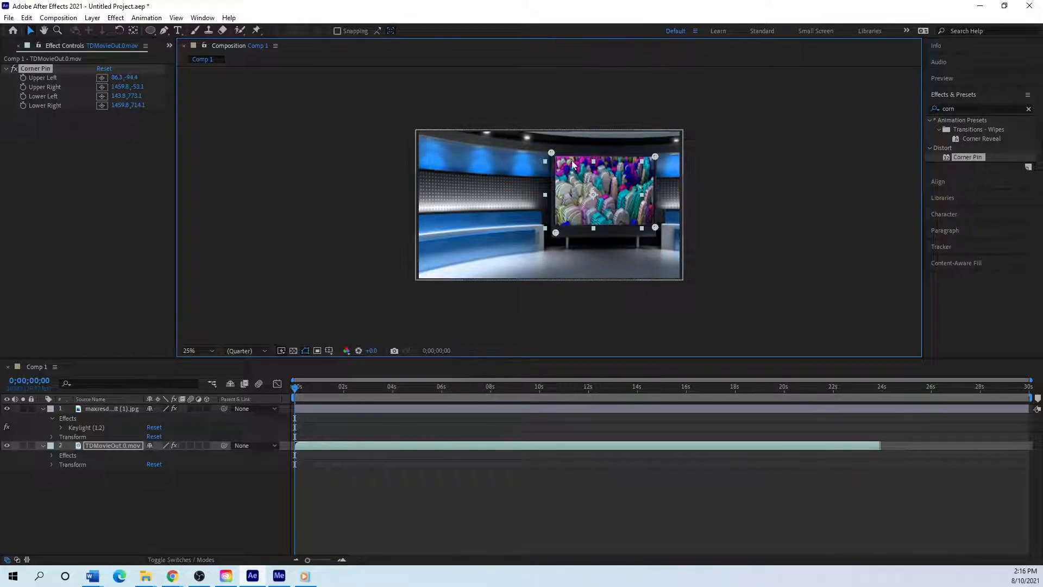
click(115, 18)
mouse_move(137, 75)
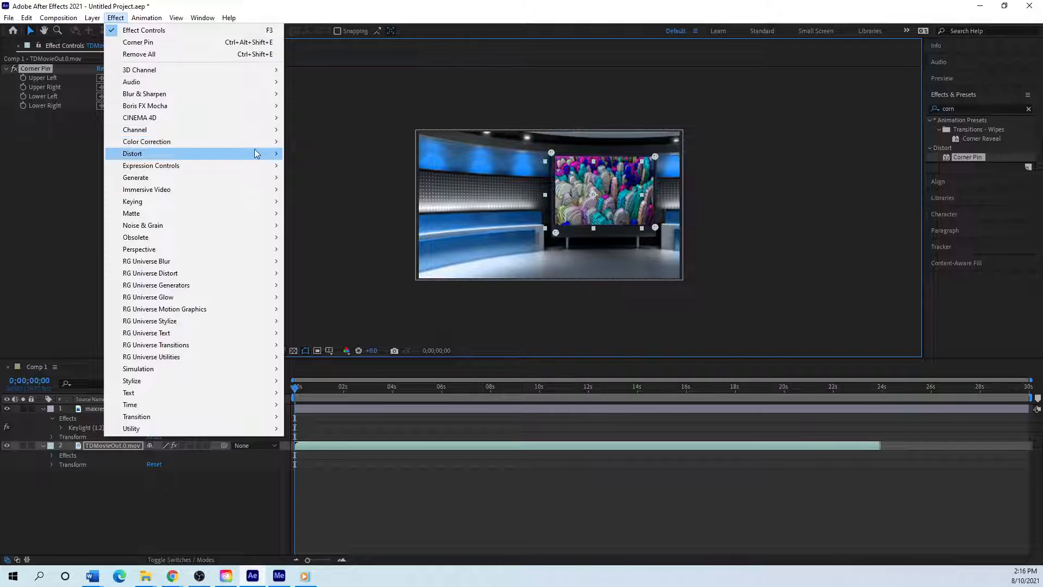
mouse_move(275, 156)
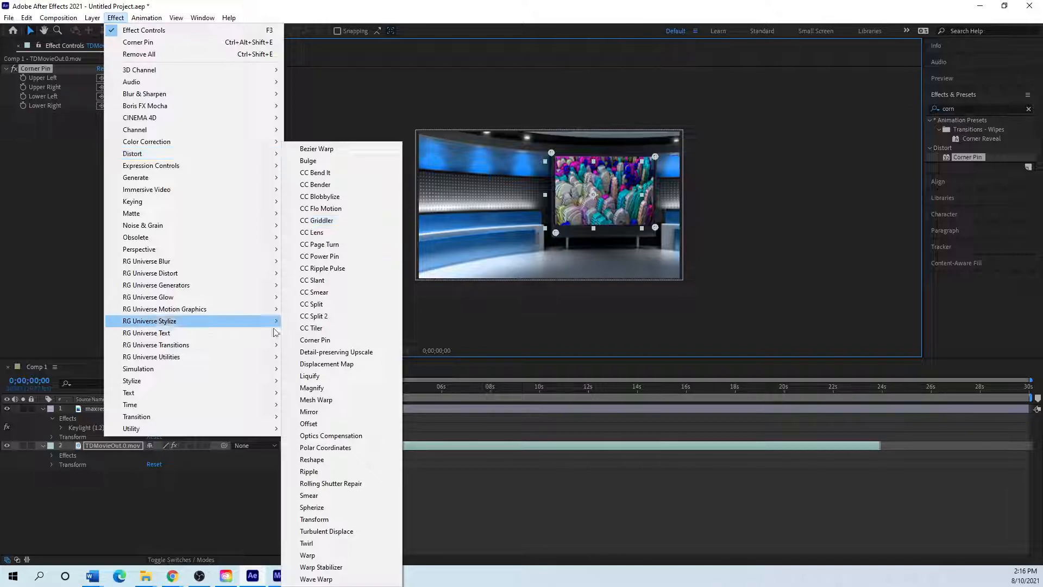
click(226, 524)
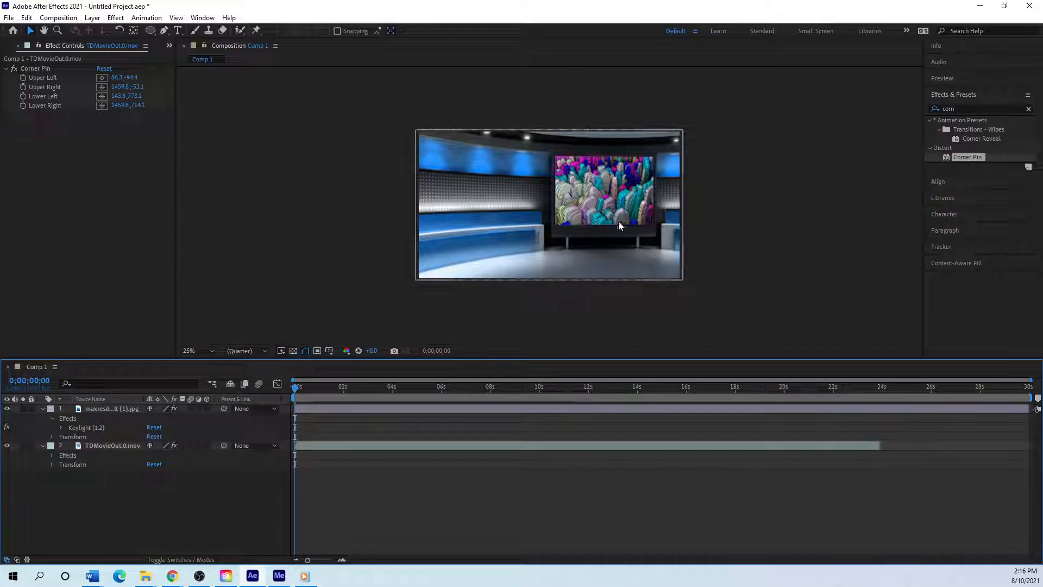
- Collapse the properties of both layers in the Comp 1 timeline and leave nothing selected
click(42, 446)
drag(297, 386, 270, 383)
click(58, 409)
click(43, 409)
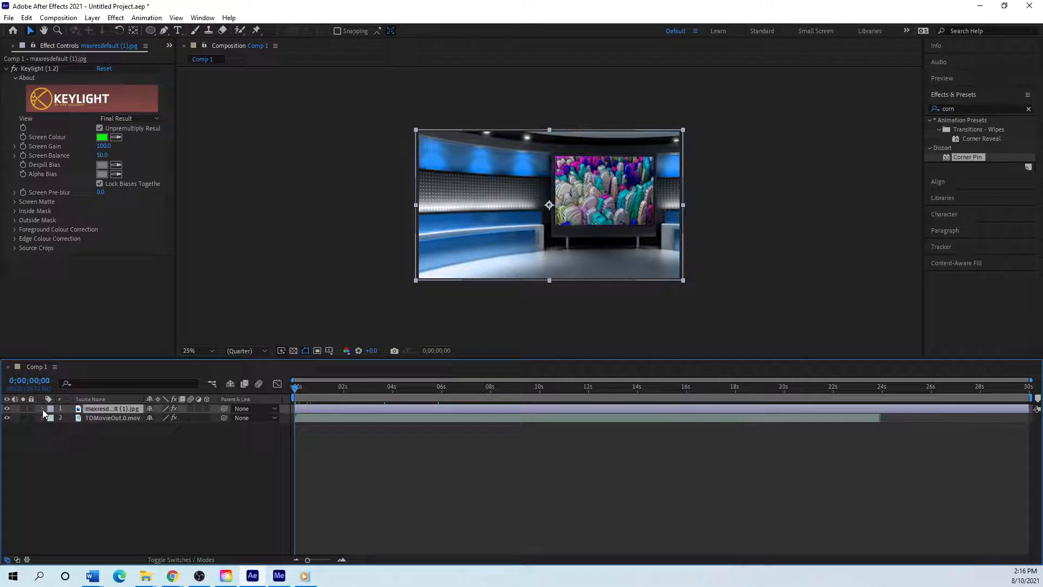
click(180, 442)
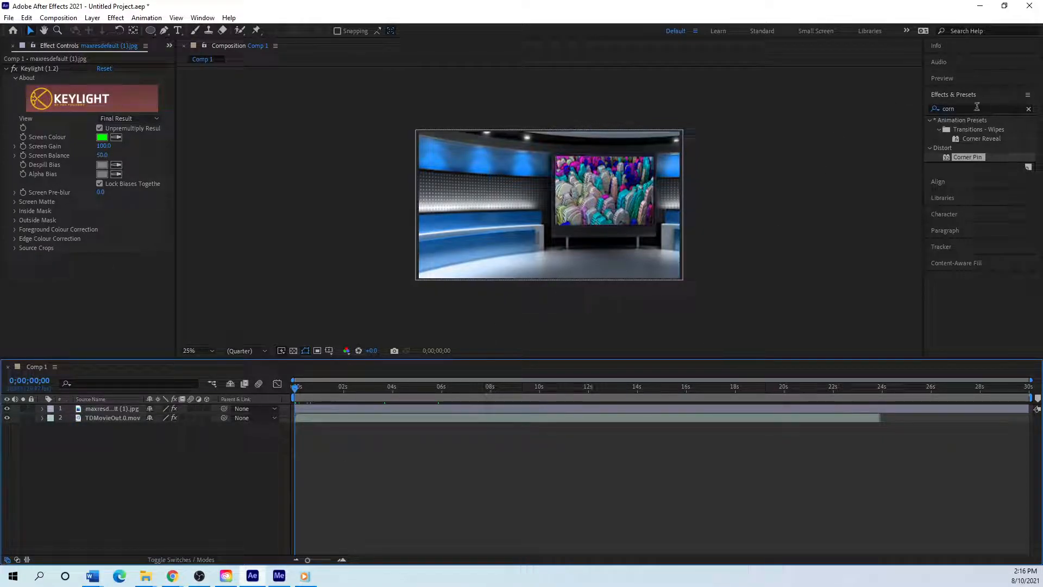
- Play the composition preview to check the video on the studio screen, stop it, and return to the first frame
click(949, 77)
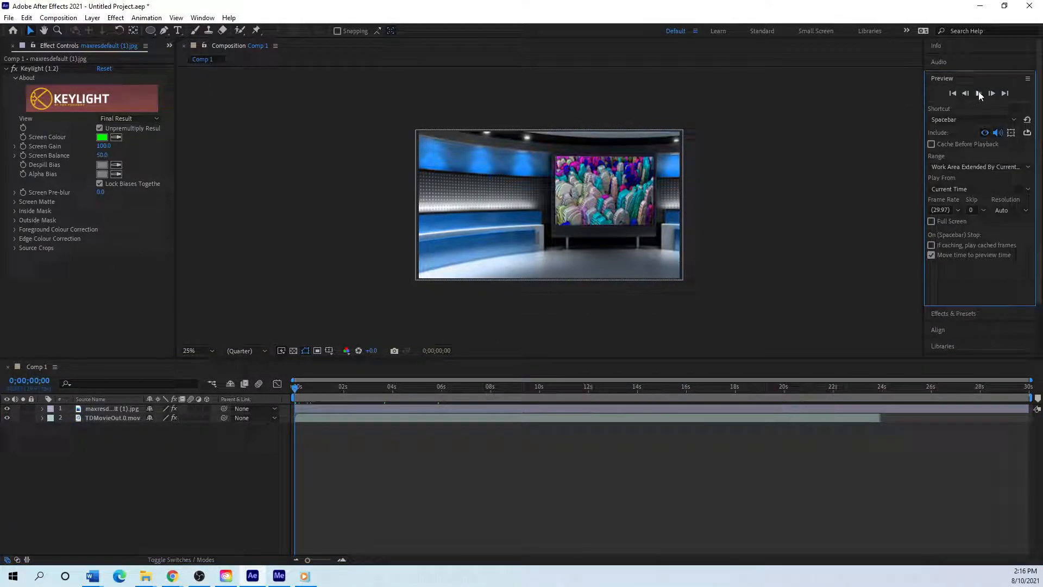
click(979, 92)
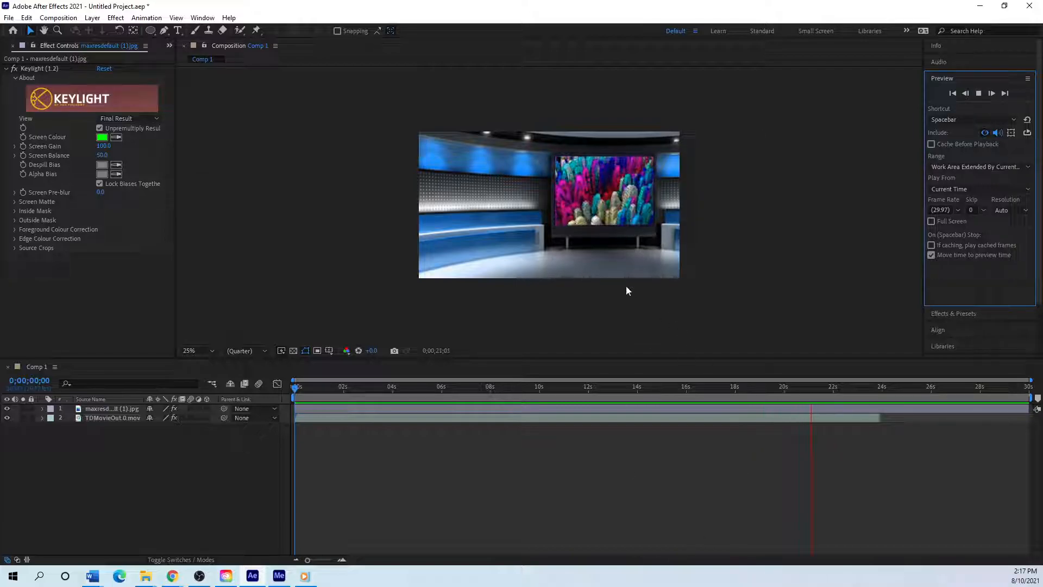
click(978, 93)
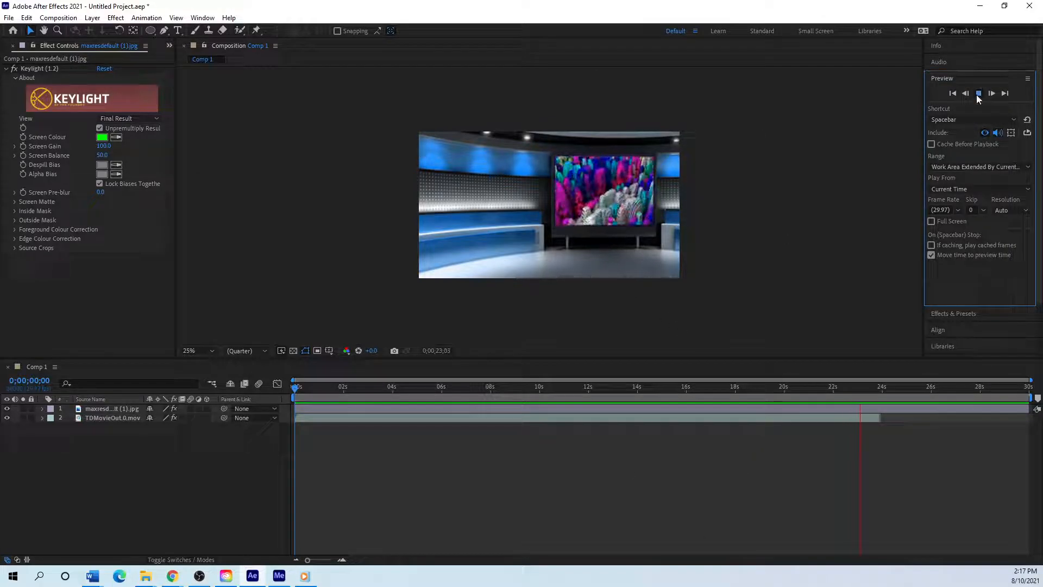
drag(344, 390, 360, 365)
key(Home)
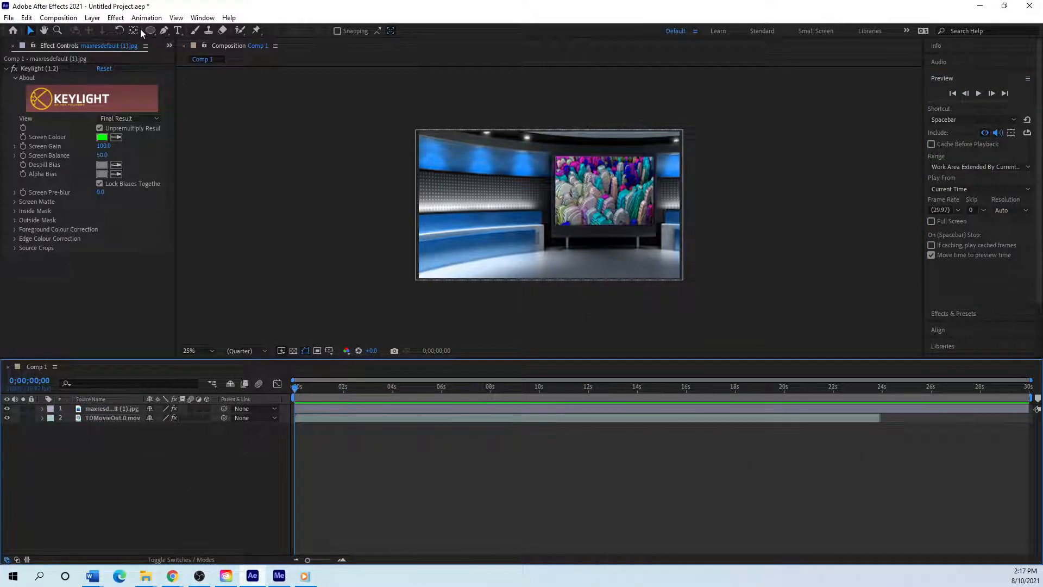
click(107, 417)
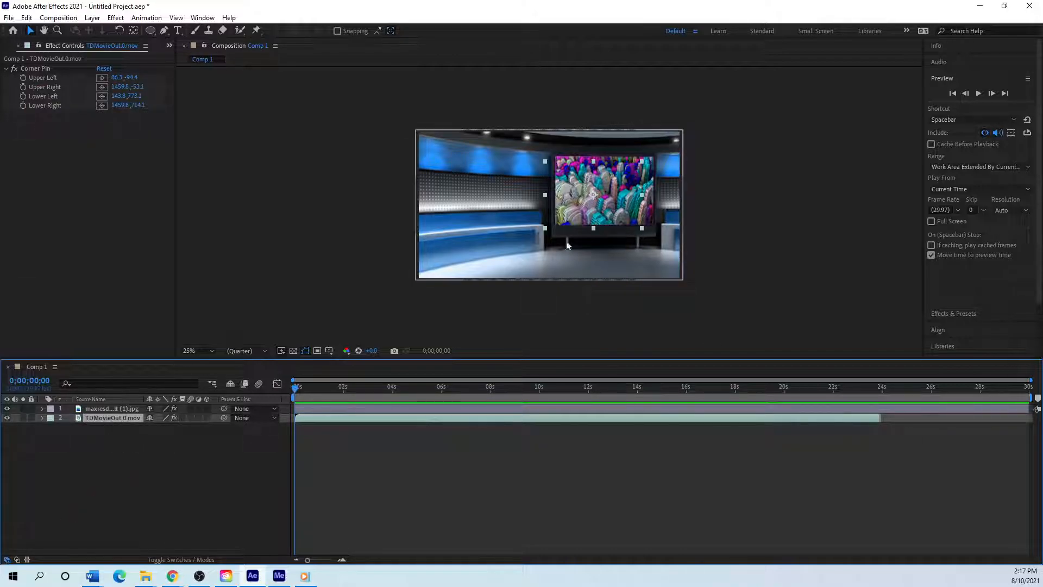
click(103, 408)
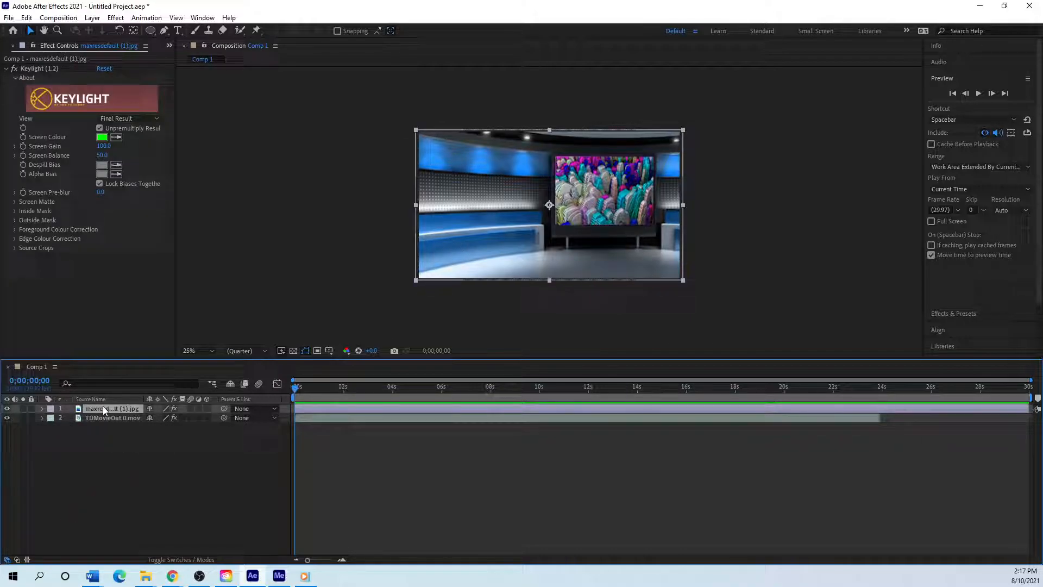
click(152, 29)
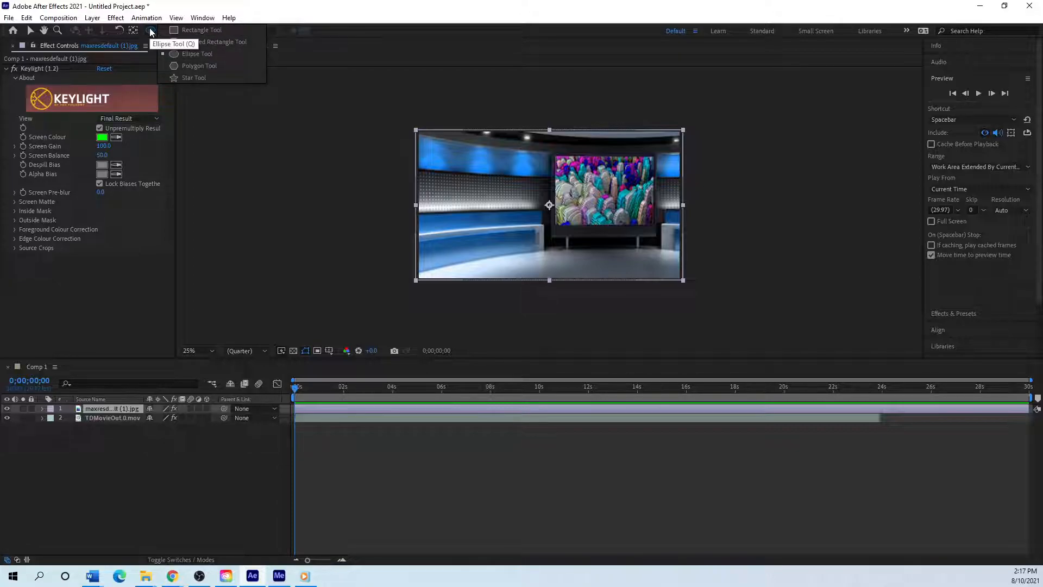
click(265, 166)
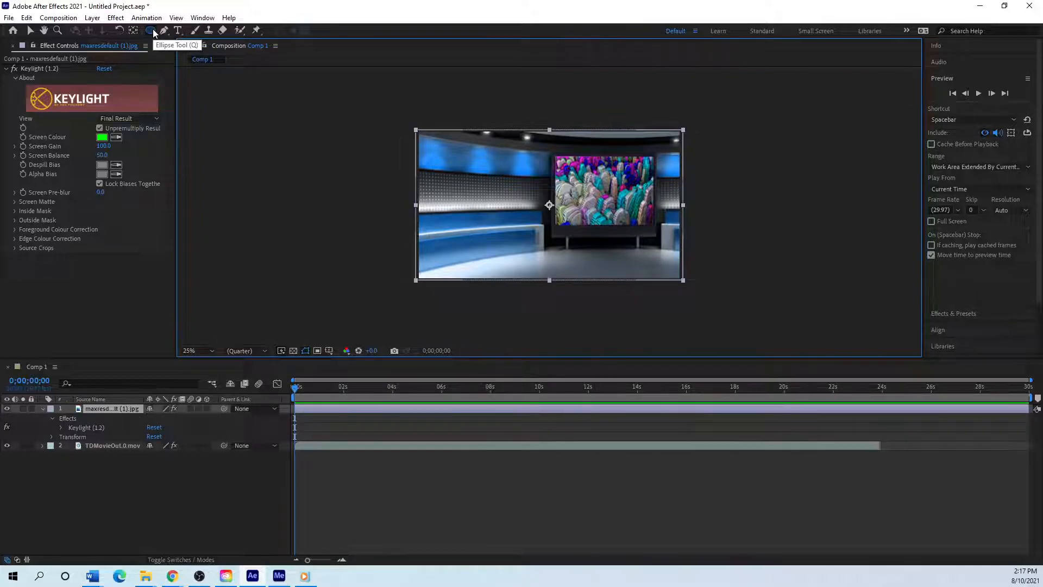
- Add an elliptical mask filling the maxresdefault (1).jpg layer, and turn its inversion on and back off to compare
click(153, 32)
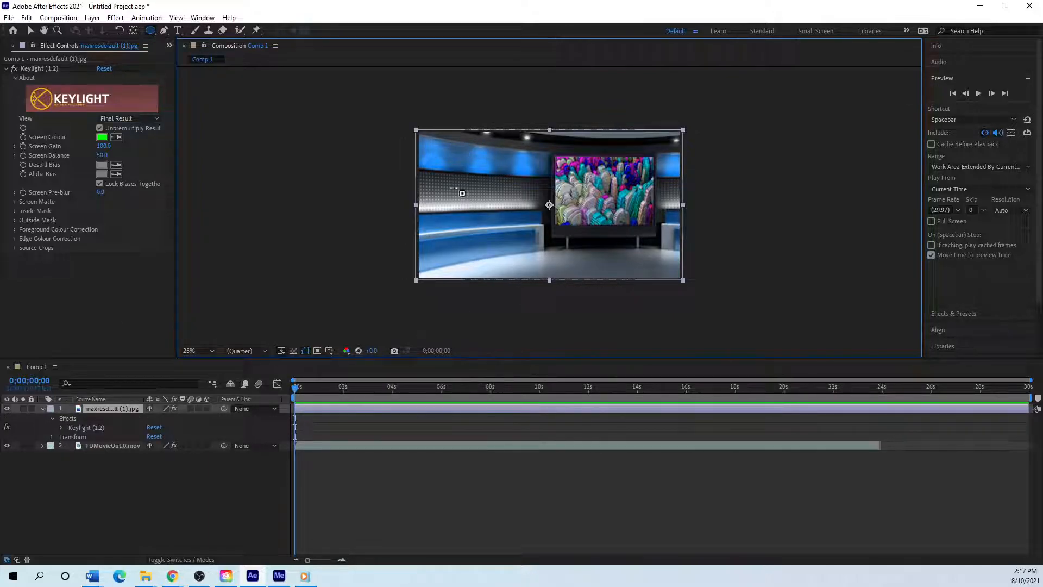
double_click(150, 31)
key(v)
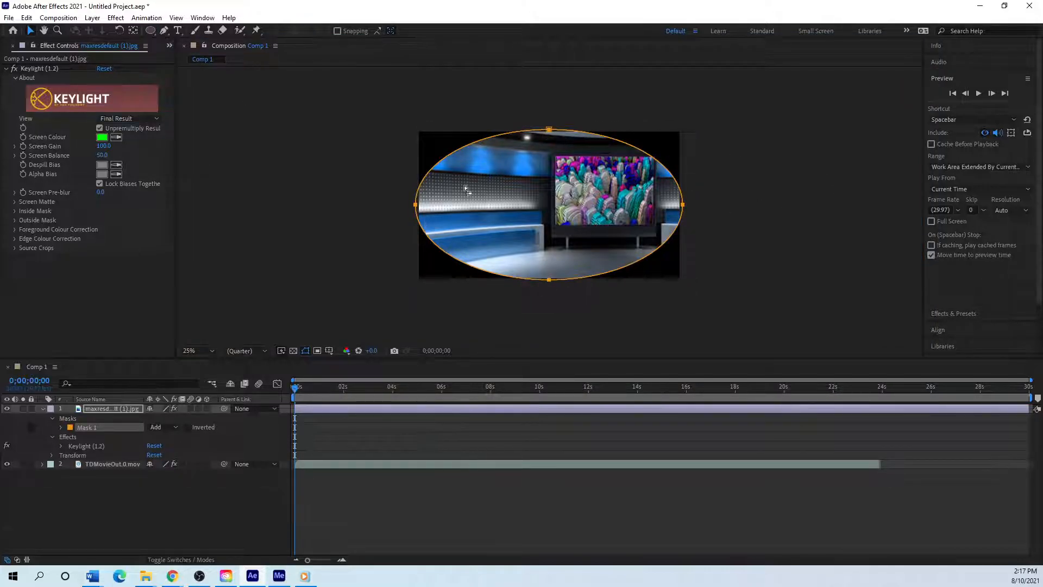
click(188, 427)
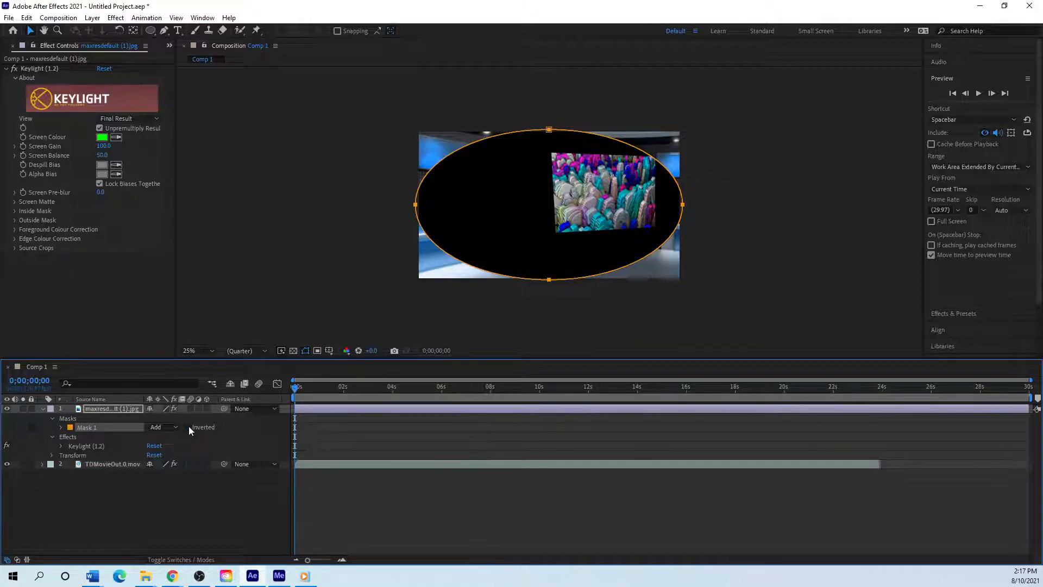
click(188, 427)
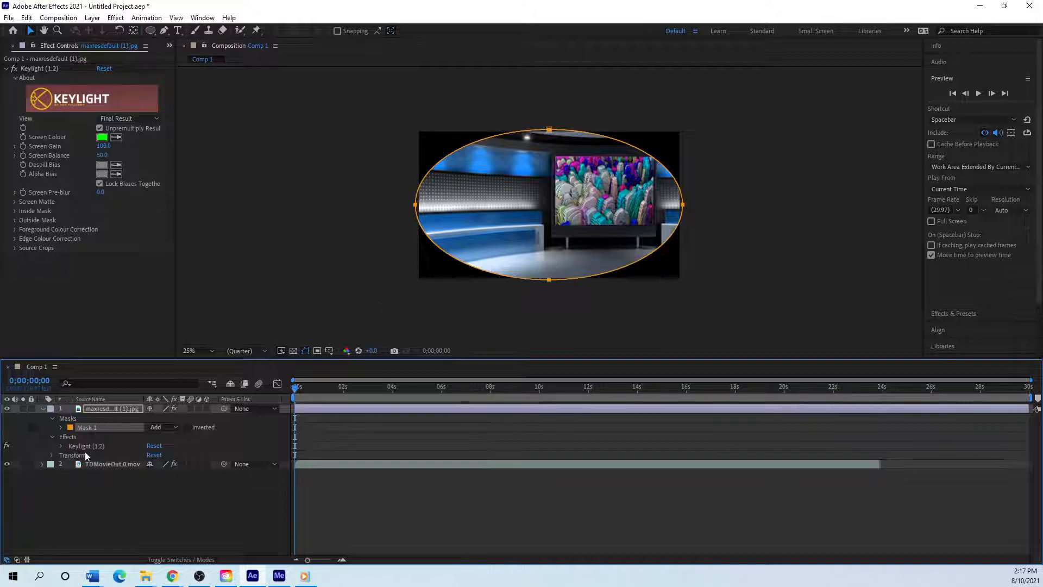
- Set Mask 1's expansion to 66 pixels and its feather to 107 pixels
click(60, 427)
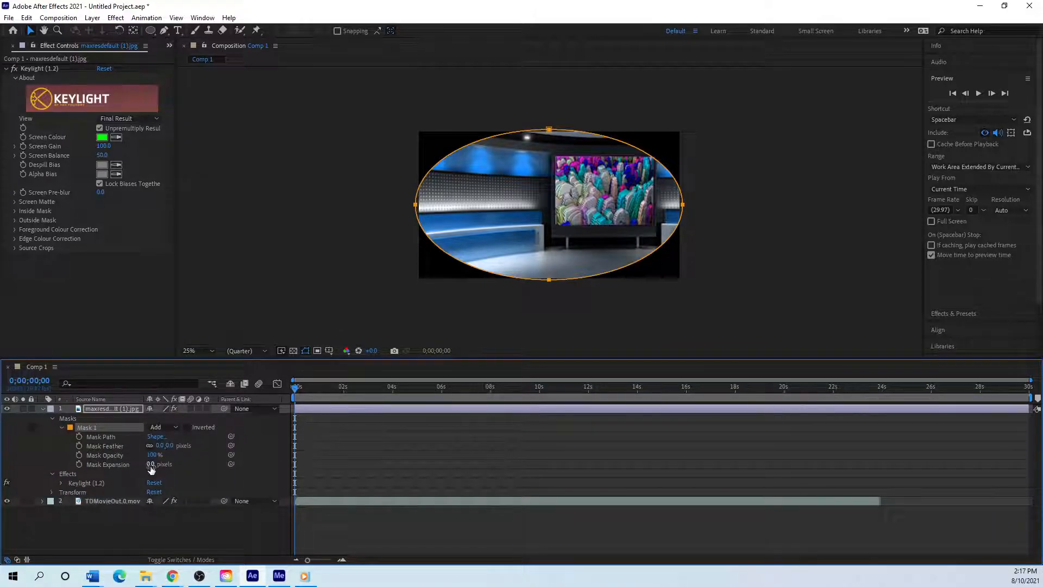
drag(151, 465, 189, 467)
click(148, 523)
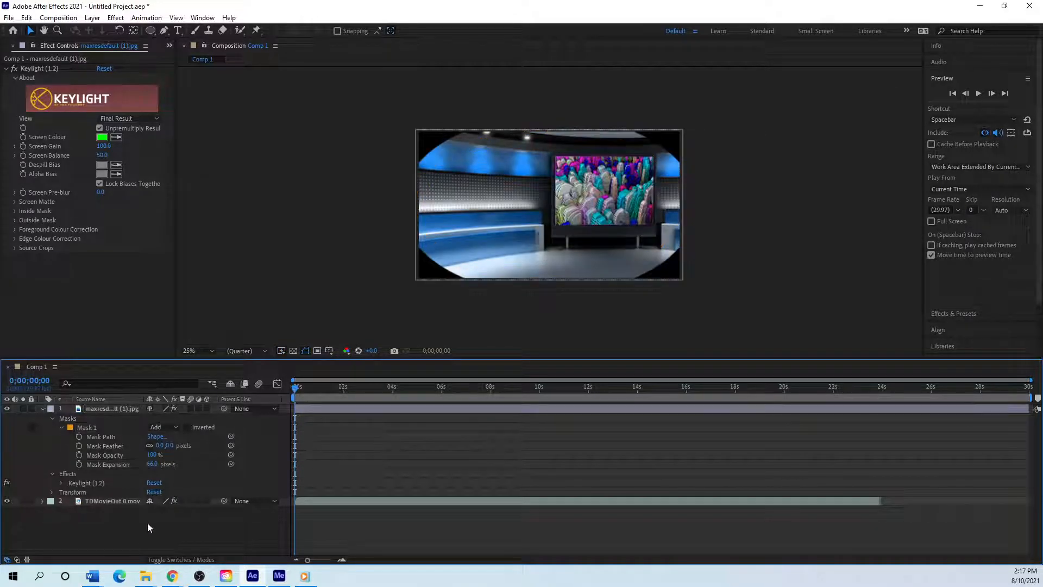
drag(163, 445, 204, 446)
click(196, 533)
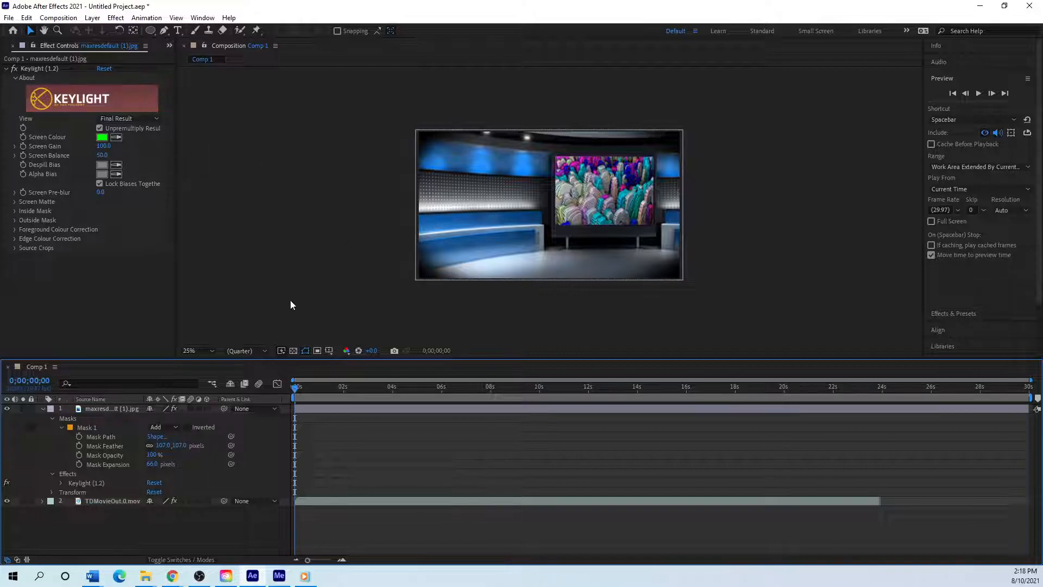
- Collapse the maxresdefault (1).jpg layer's properties and keep the playhead at the first frame
drag(295, 387, 229, 384)
click(43, 408)
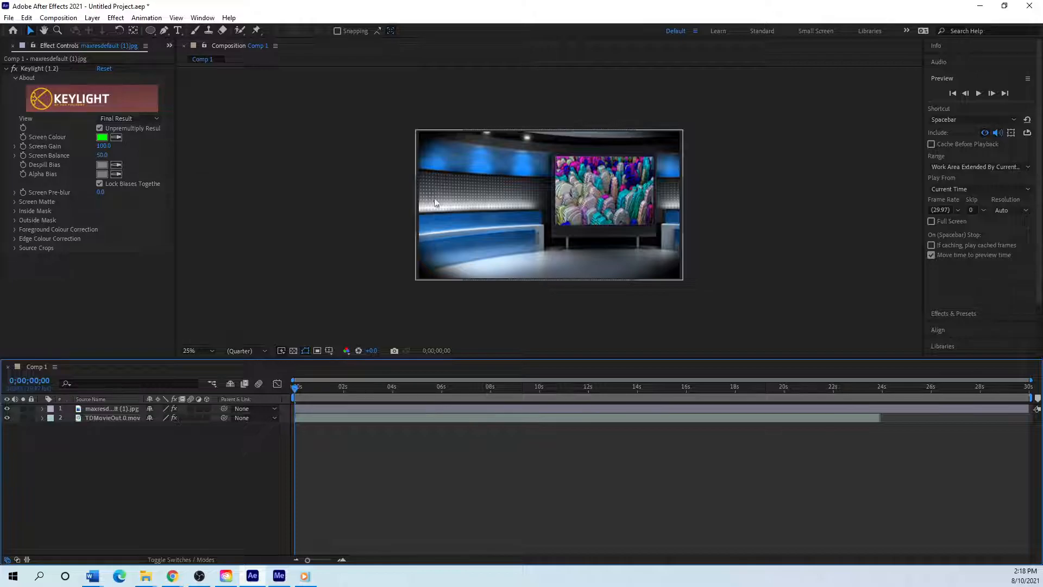
mouse_move(298, 387)
mouse_down()
mouse_move(330, 387)
mouse_move(294, 387)
mouse_up()
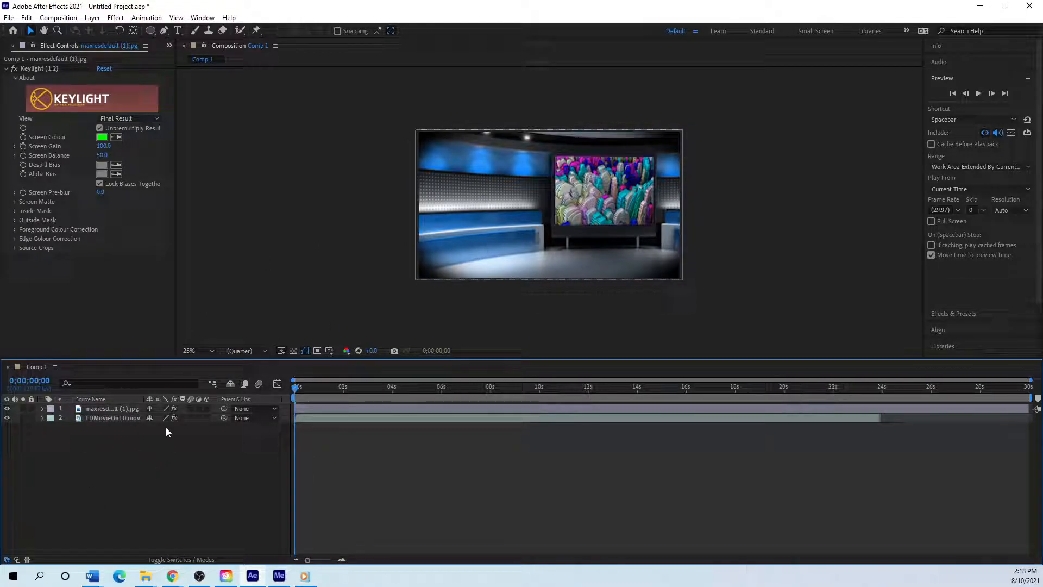
- Draw a small closed second mask with the Pen tool over the studio's blue bench on the maxresdefault (1).jpg layer and reveal its properties
click(107, 409)
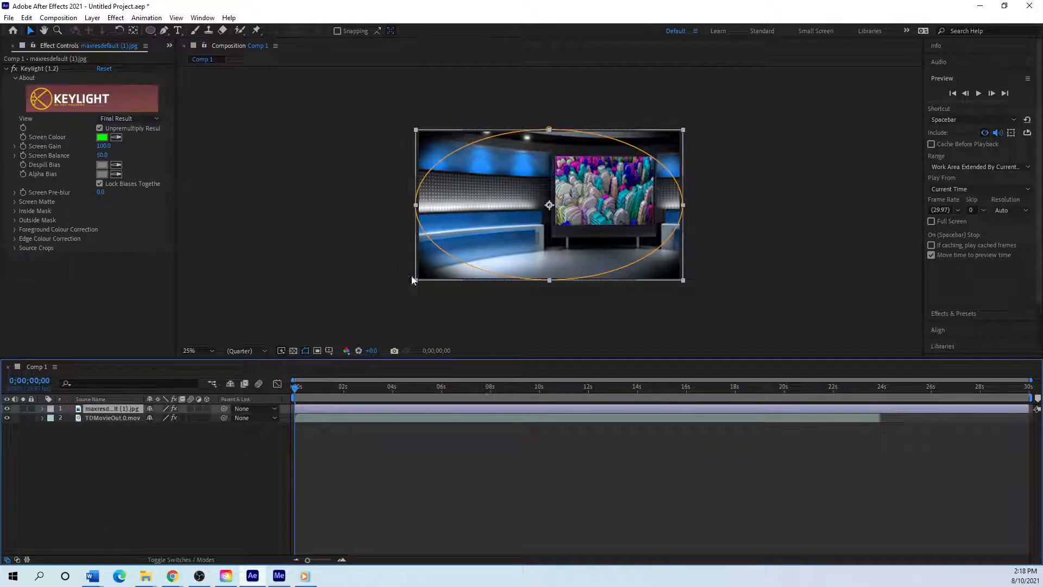
click(165, 31)
click(461, 230)
click(463, 254)
click(497, 249)
click(463, 228)
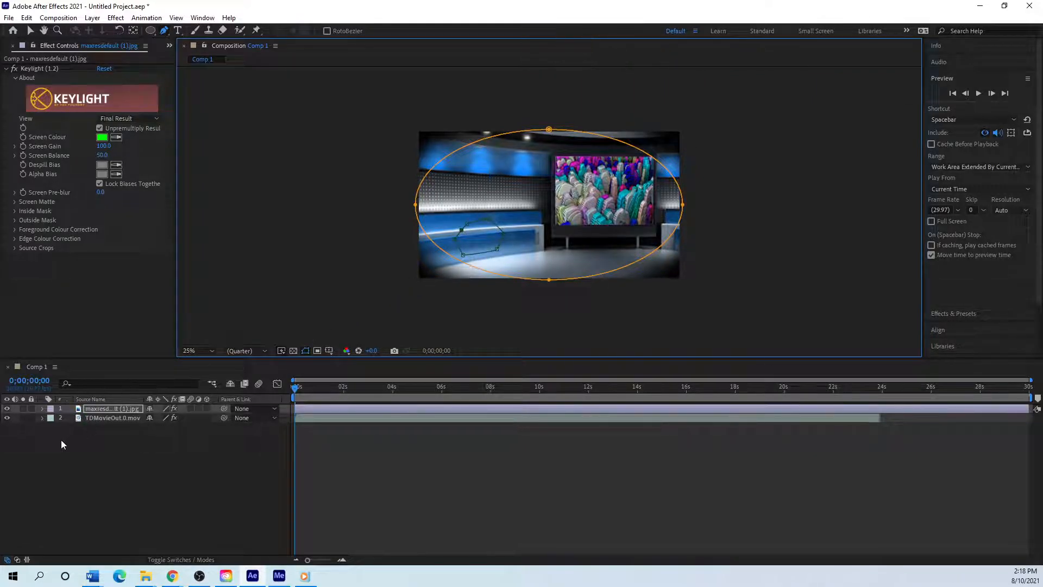
click(43, 409)
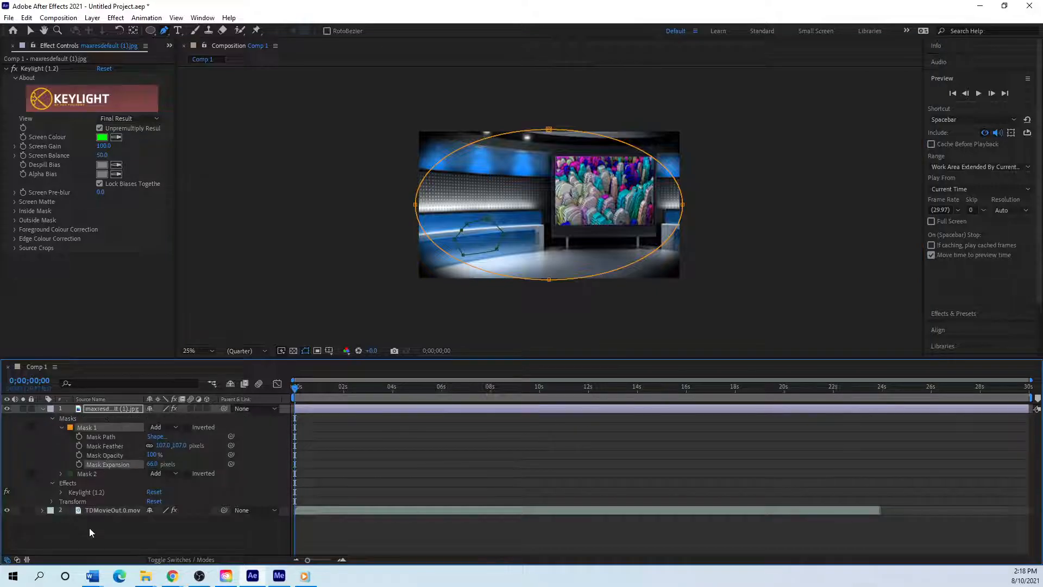
click(62, 474)
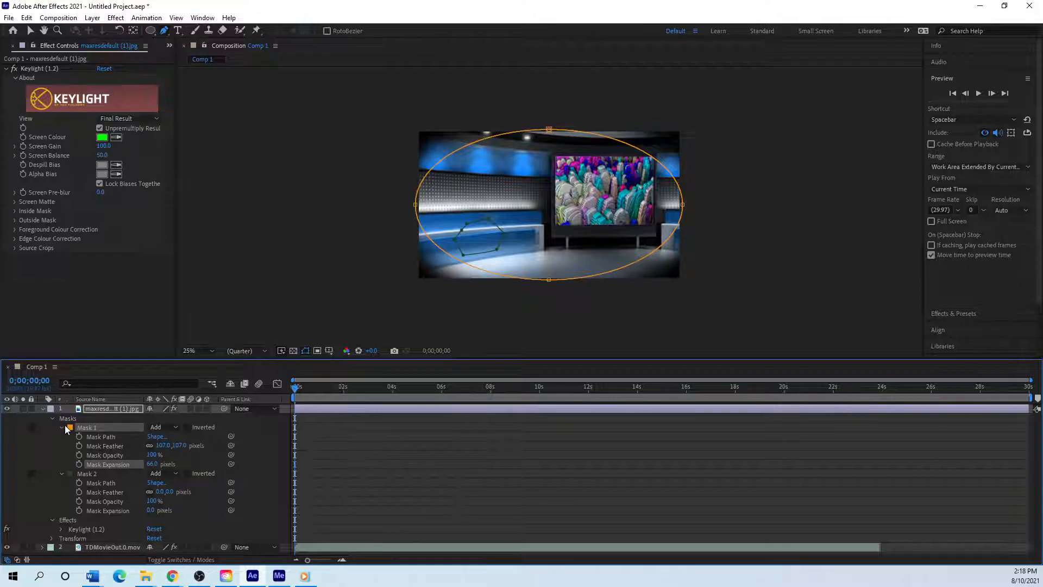
- Undo the second mask and Mask 1's feather and expansion changes
key(ctrl+z)
key(ctrl+z)
key(ctrl+z)
key(ctrl+z)
key(ctrl+z)
key(ctrl+z)
key(ctrl+z)
key(ctrl+z)
key(ctrl+z)
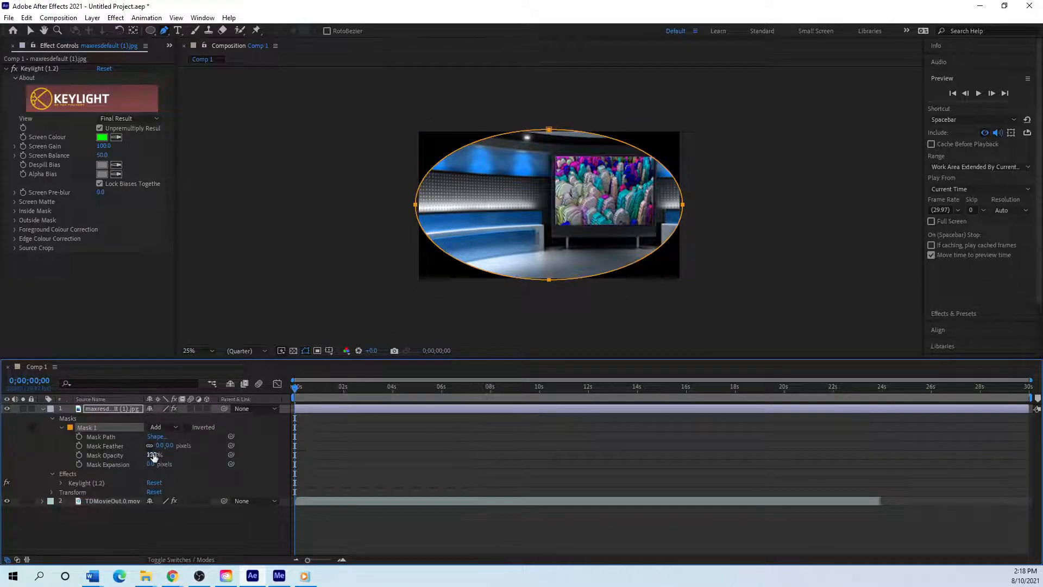
- Feather Mask 1 by 36 pixels and keyframe its path from the first frame, moving the ellipse right past the frame edge at 0;00;04;02
drag(161, 446, 186, 448)
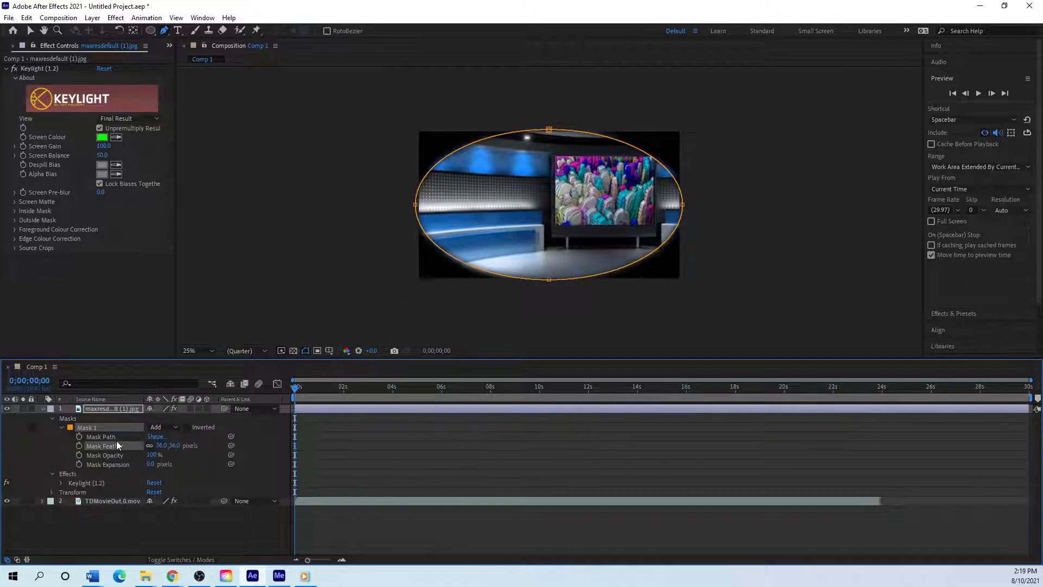
click(79, 438)
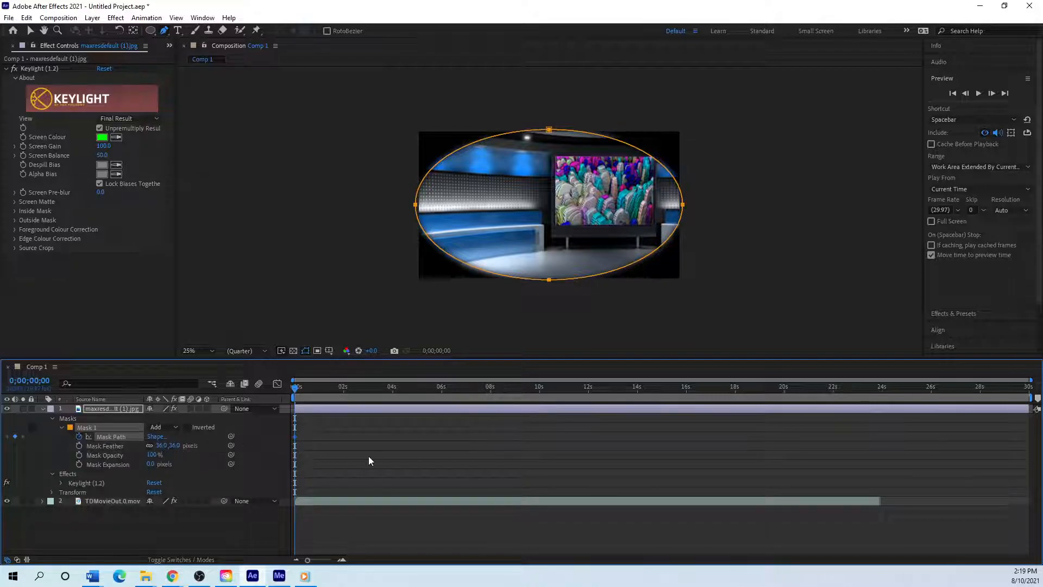
drag(296, 386, 396, 386)
drag(548, 129, 747, 123)
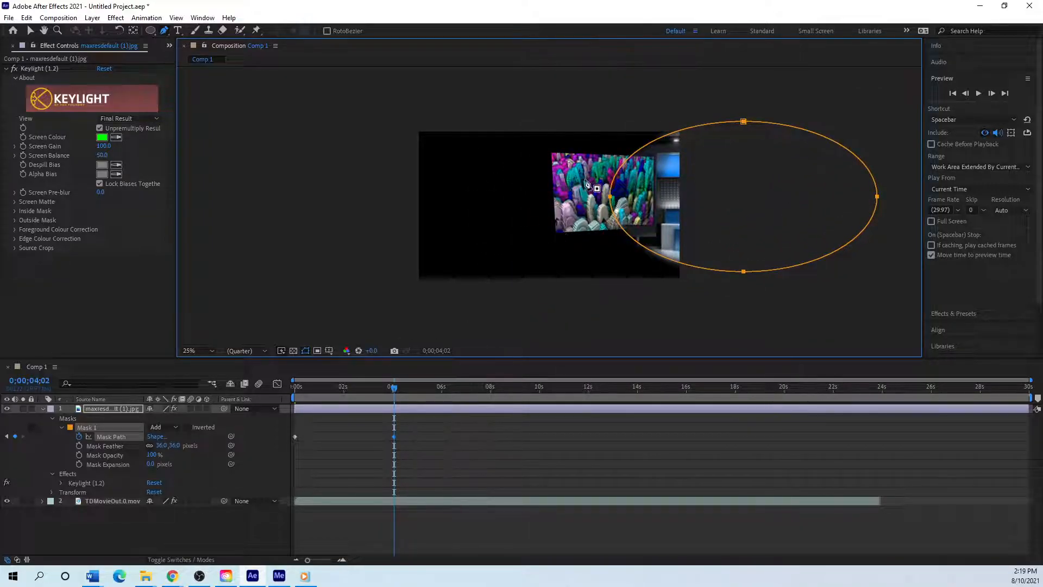
- Scrub the playhead back to the first frame to review the animated mask path
drag(396, 386, 295, 386)
mouse_move(233, 409)
mouse_down()
mouse_move(383, 406)
mouse_move(245, 423)
mouse_up()
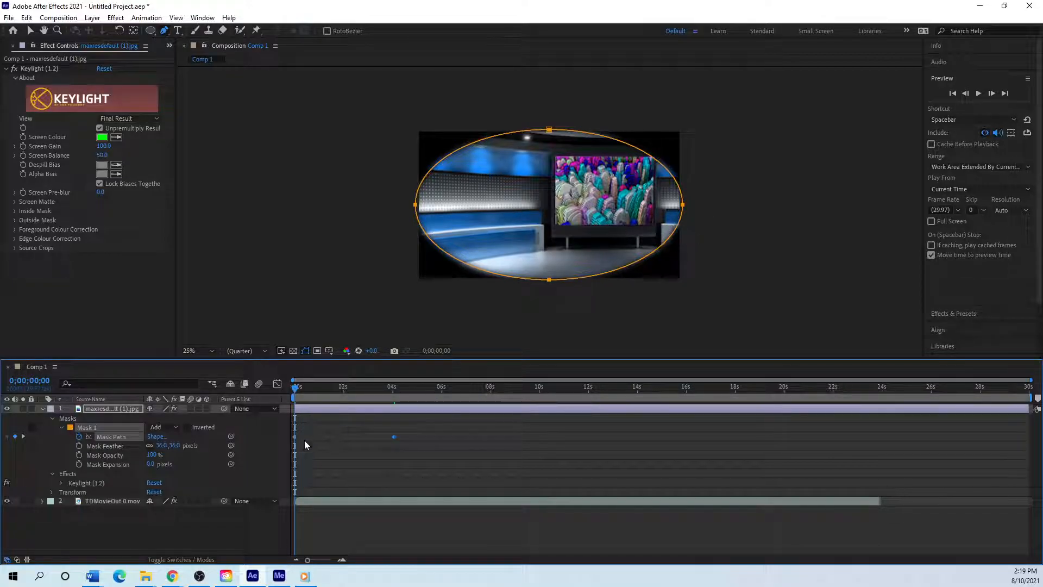
drag(303, 394, 170, 432)
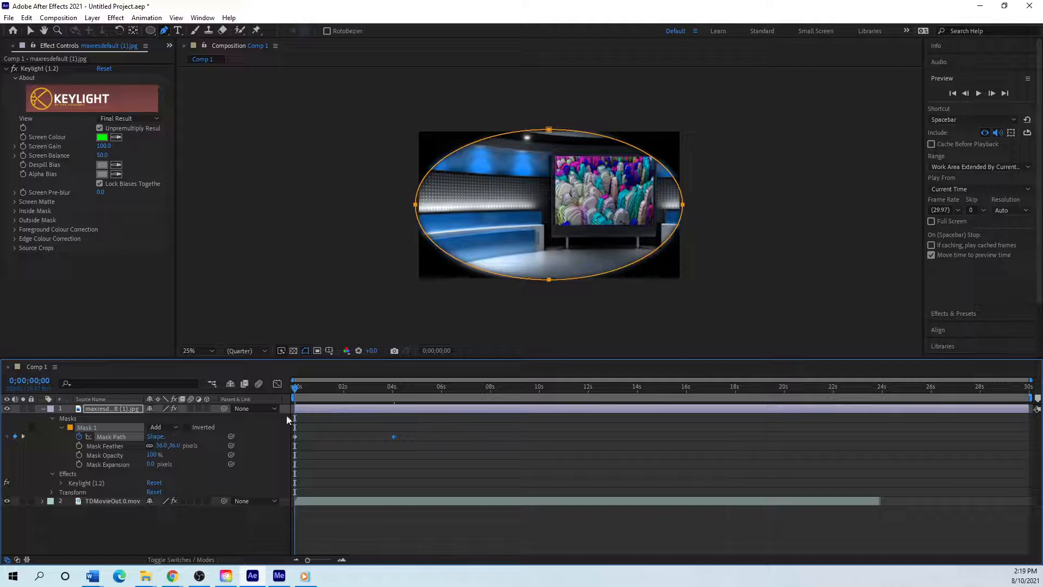